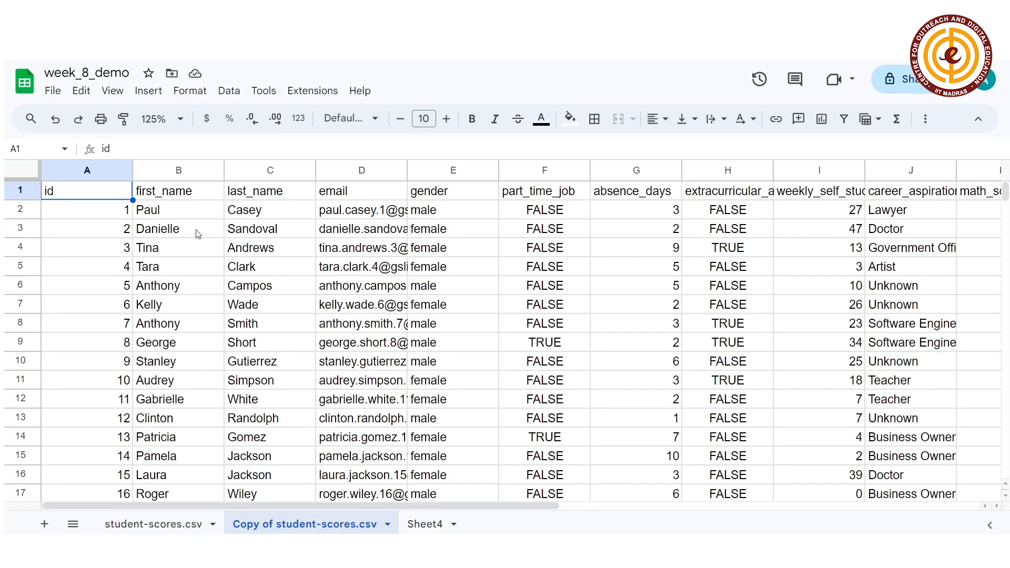
# - Select the header cells A1 through Q1 to check how many columns the student dataset has
pyautogui.moveTo(110, 194); pyautogui.dragTo(813, 196)
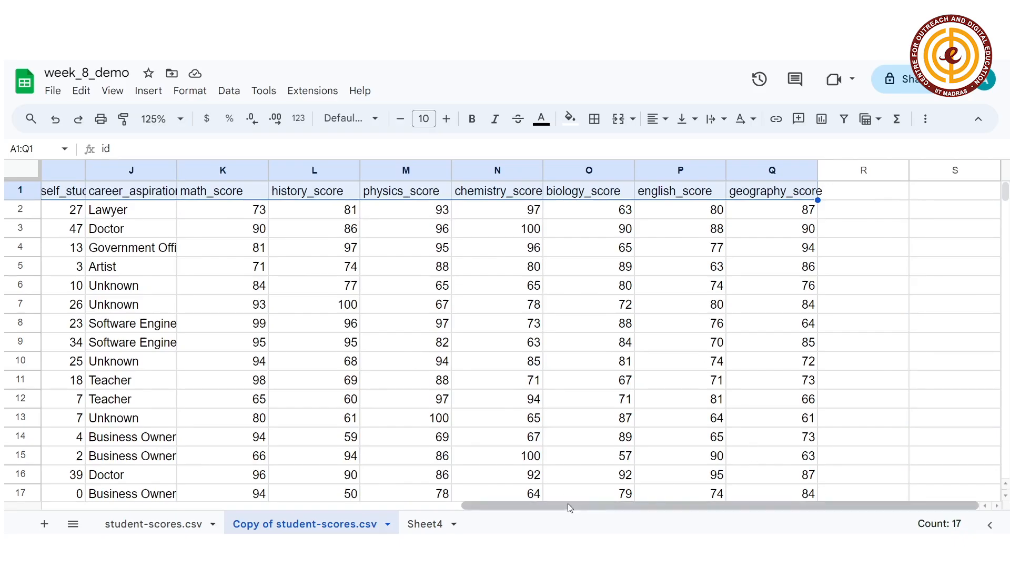
pyautogui.moveTo(570, 507); pyautogui.dragTo(8, 470)
pyautogui.click(20, 238)
pyautogui.click(82, 224)
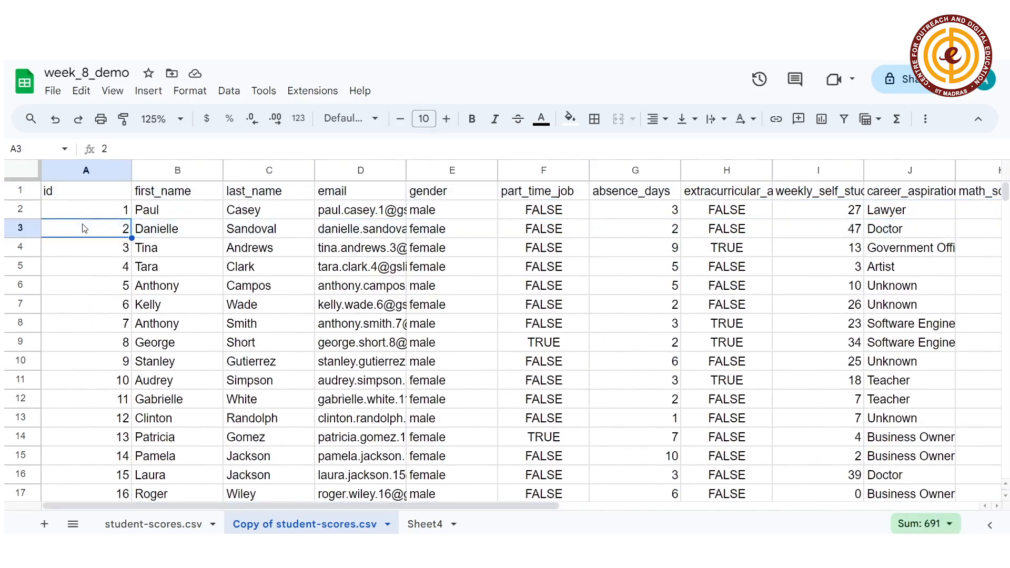
pyautogui.click(80, 194)
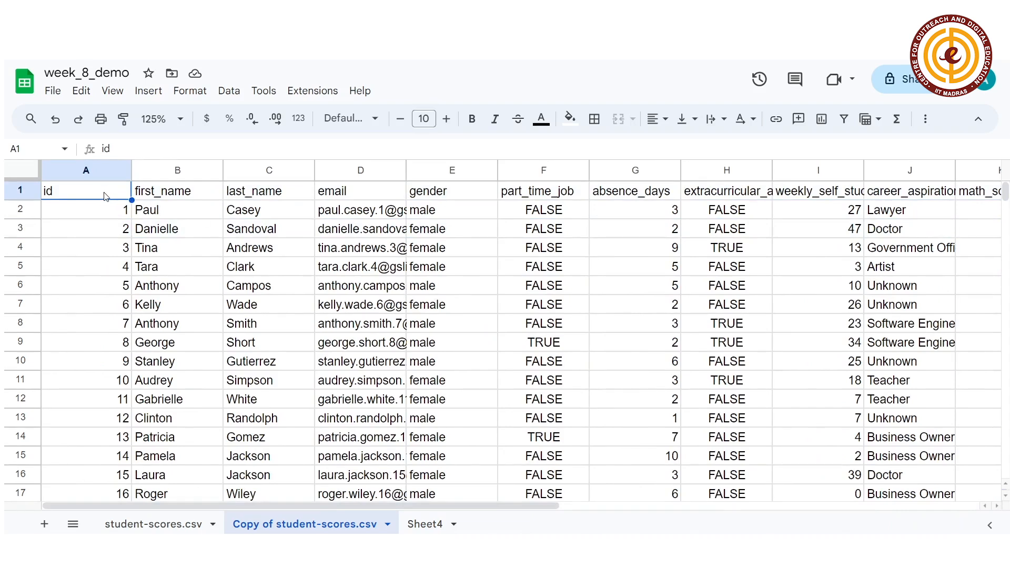
pyautogui.moveTo(106, 196); pyautogui.dragTo(912, 200)
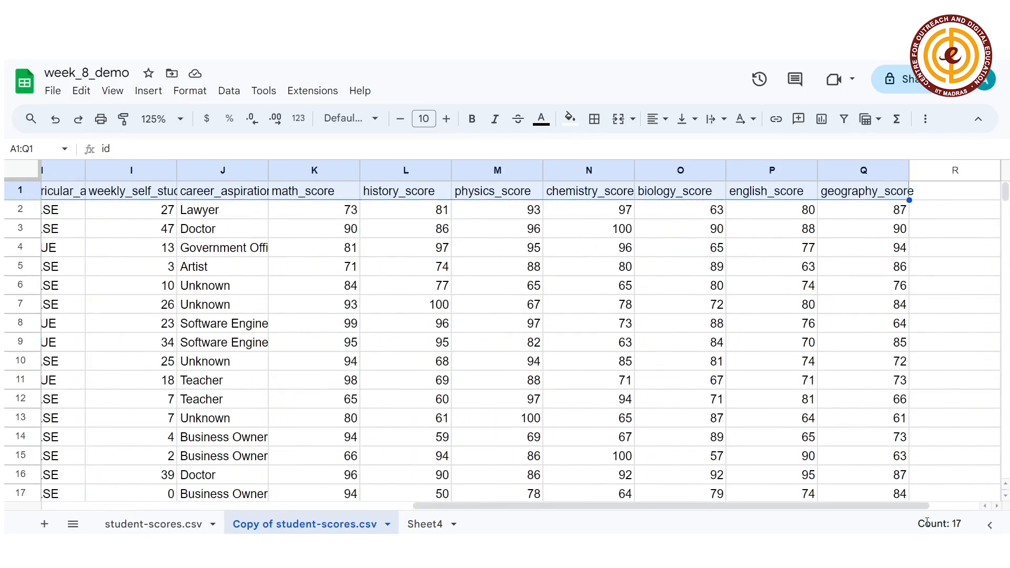
pyautogui.moveTo(905, 507); pyautogui.dragTo(531, 506)
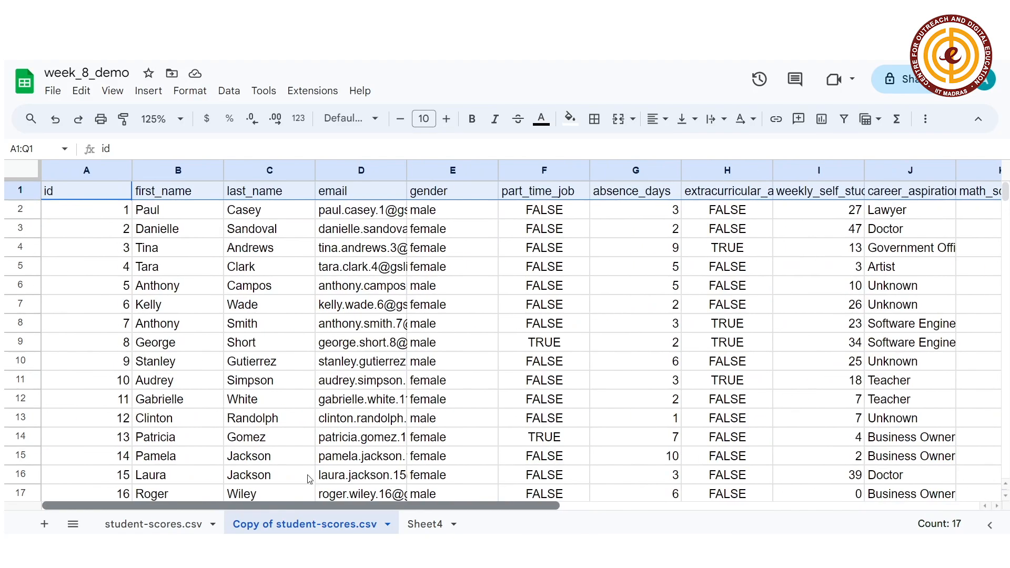
# - Select all id values in A2:A2001 and check their summary statistics, including the record count
pyautogui.click(105, 216)
pyautogui.hotkey('ctrl', 'shift', 'Down')
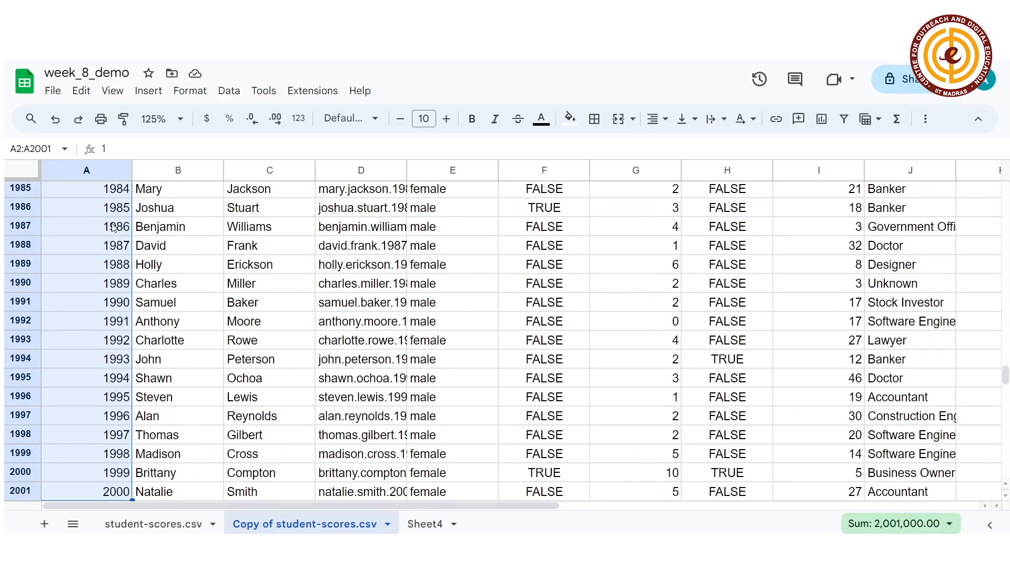
pyautogui.click(942, 524)
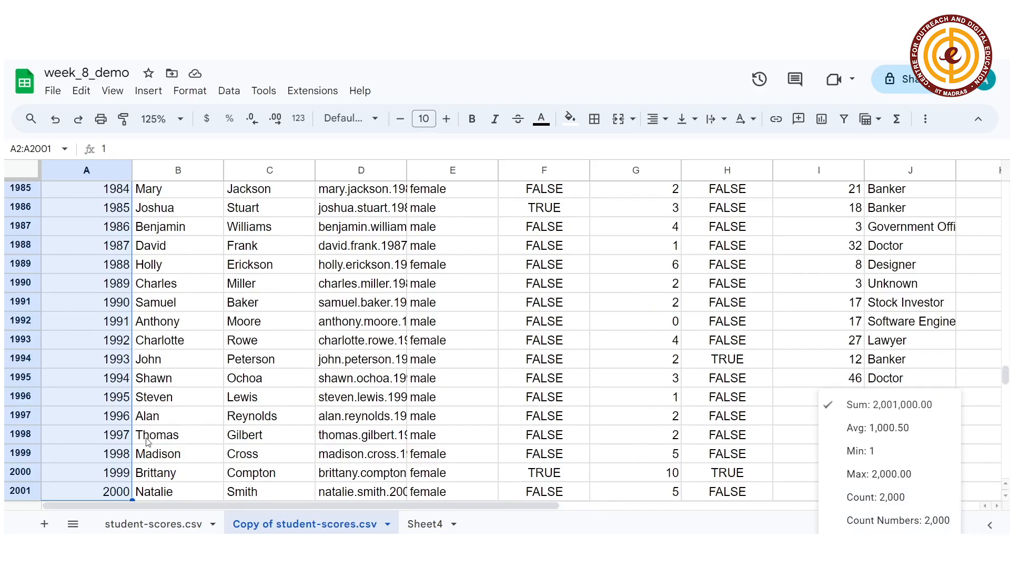
pyautogui.click(100, 477)
pyautogui.hotkey('ctrl', 'Up')
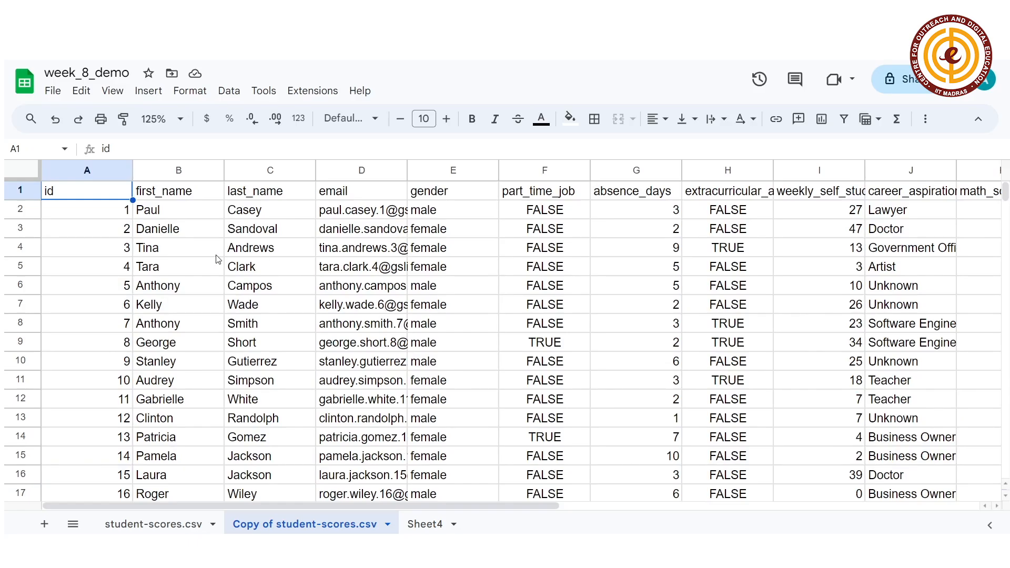
# - Examine the header cells for first and last name, email, gender, part-time job and absence days
pyautogui.moveTo(156, 200); pyautogui.dragTo(271, 203)
pyautogui.click(319, 226)
pyautogui.click(363, 194)
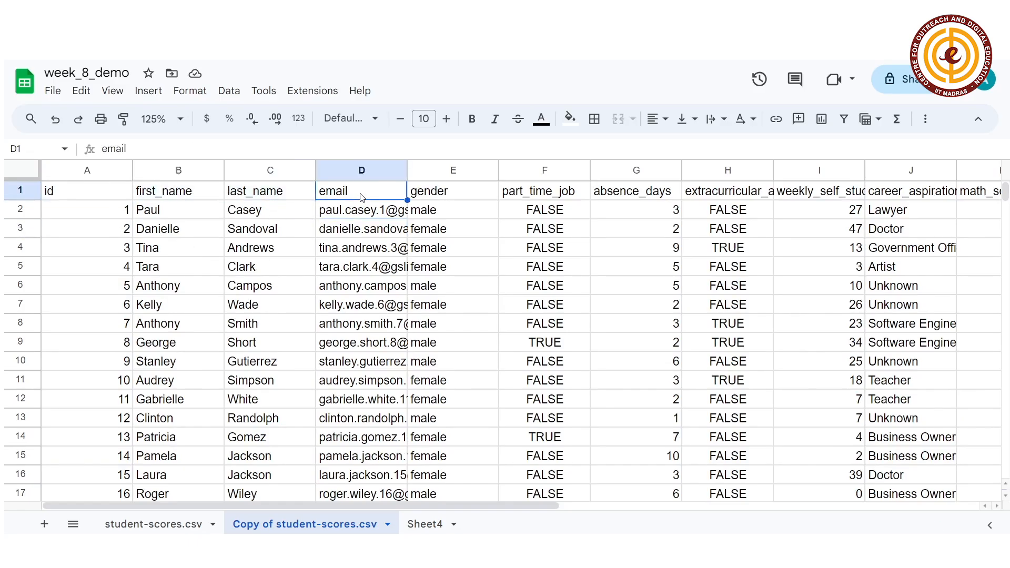
pyautogui.click(456, 195)
pyautogui.click(552, 194)
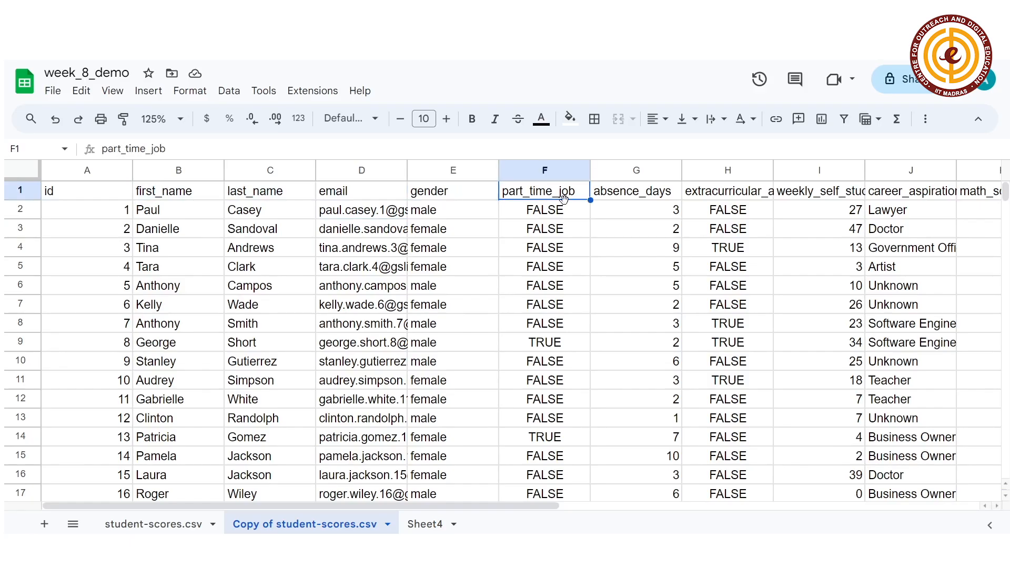
pyautogui.click(658, 196)
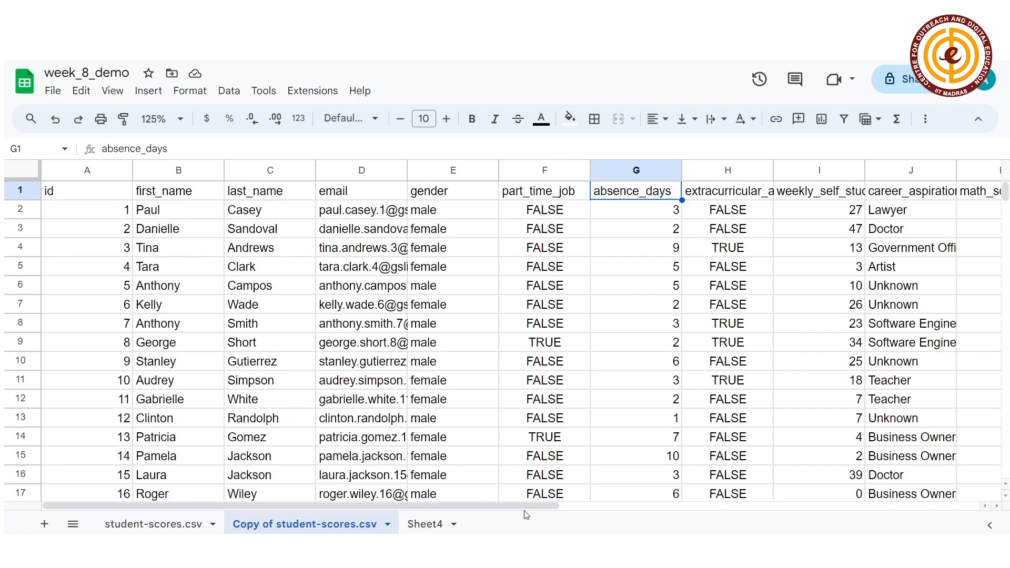
# - Auto-fit columns H, I and J to show the full extracurricular_activities, weekly_self_study_hours and career_aspiration headers
pyautogui.moveTo(526, 505); pyautogui.dragTo(661, 501)
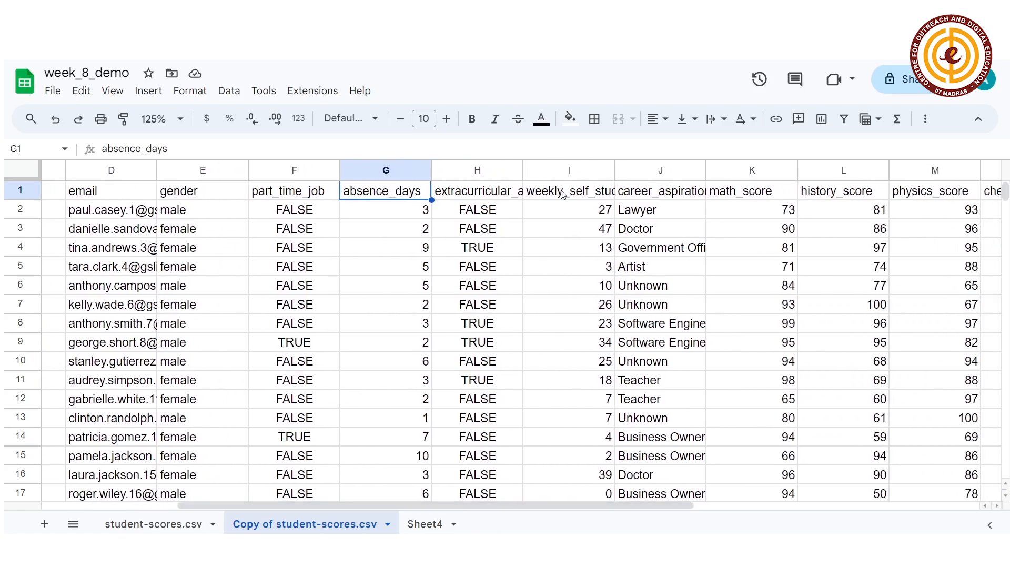
pyautogui.click(497, 193)
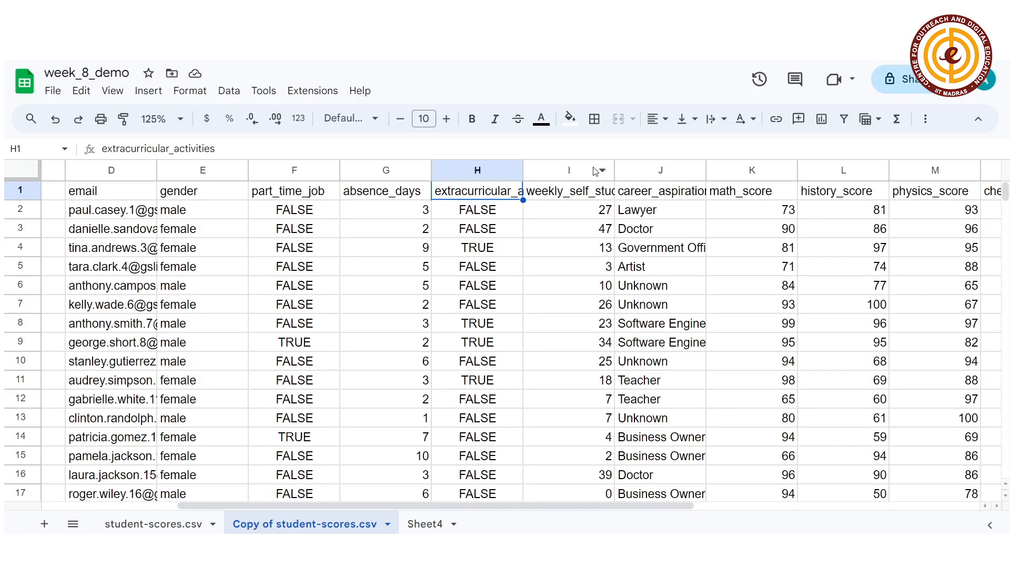
pyautogui.moveTo(524, 170); pyautogui.dragTo(524, 170)
pyautogui.doubleClick(524, 170)
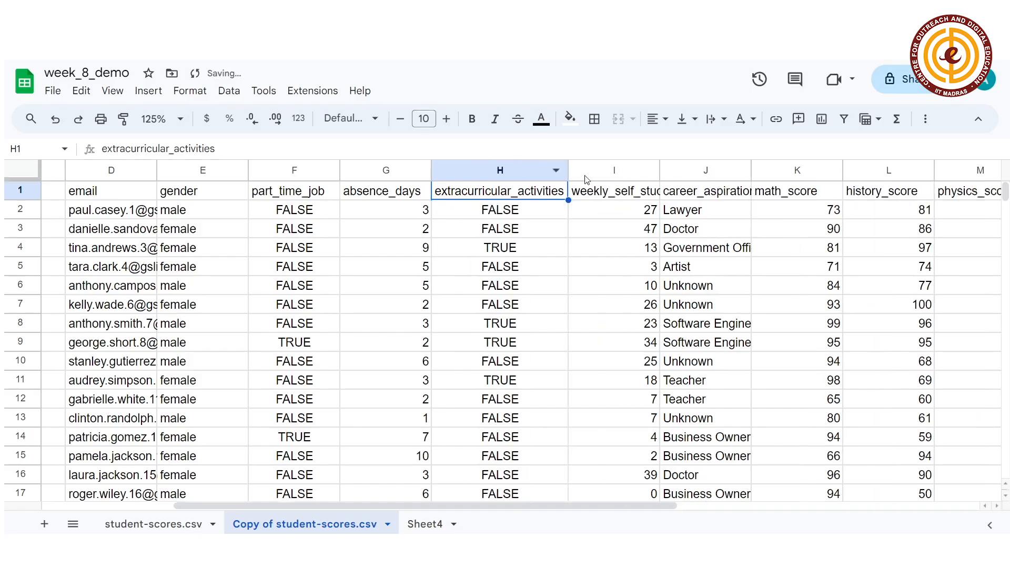
pyautogui.click(622, 194)
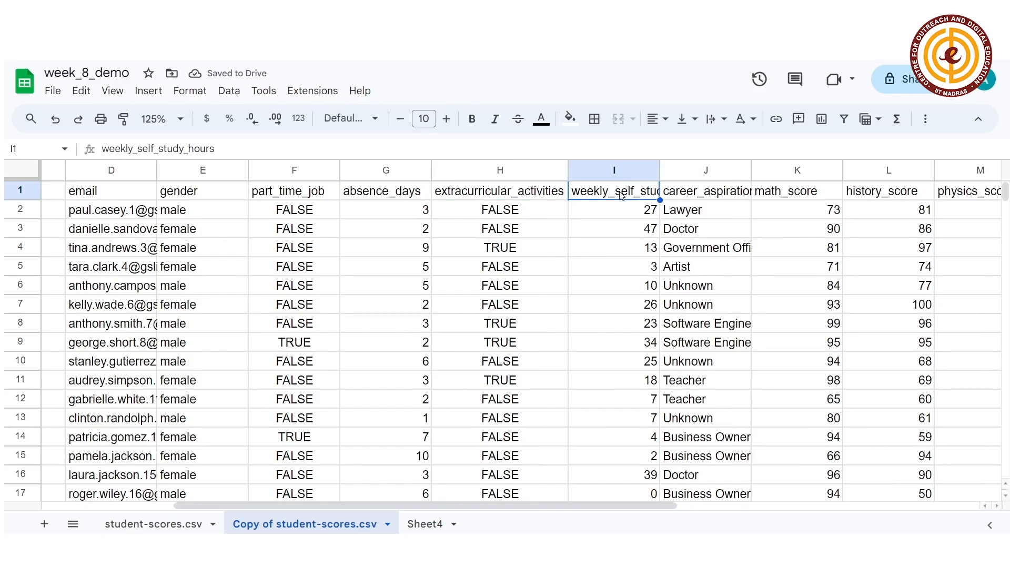
pyautogui.doubleClick(660, 170)
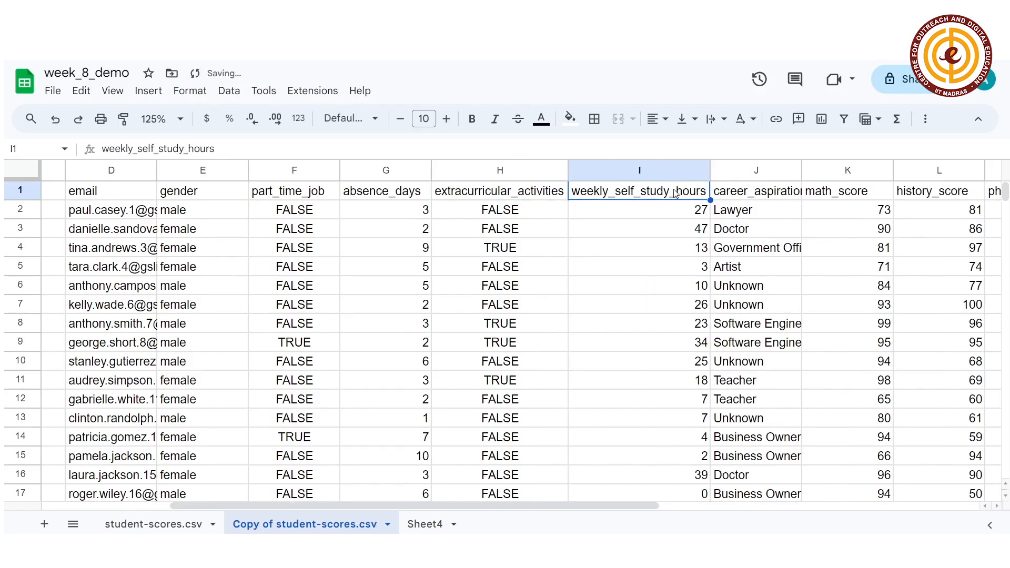
pyautogui.doubleClick(802, 170)
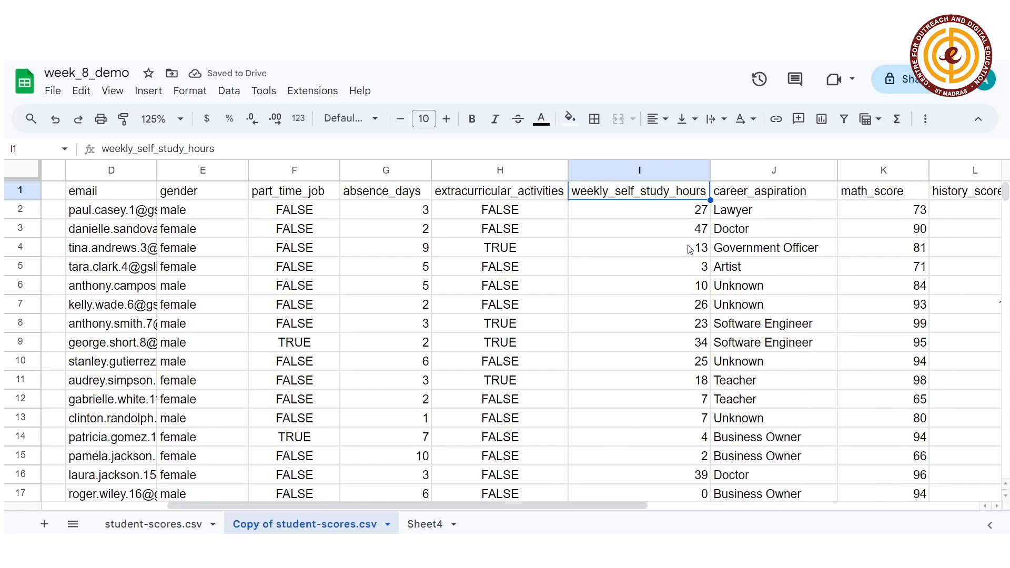
# - Examine the subject score headers from math_score through geography_score
pyautogui.moveTo(605, 509); pyautogui.dragTo(803, 507)
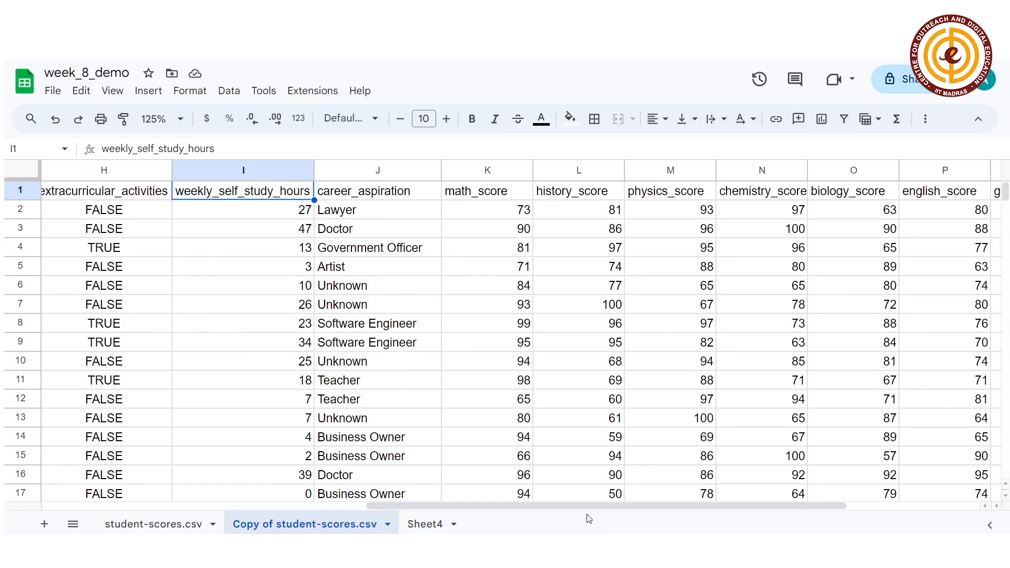
pyautogui.moveTo(593, 509); pyautogui.dragTo(692, 506)
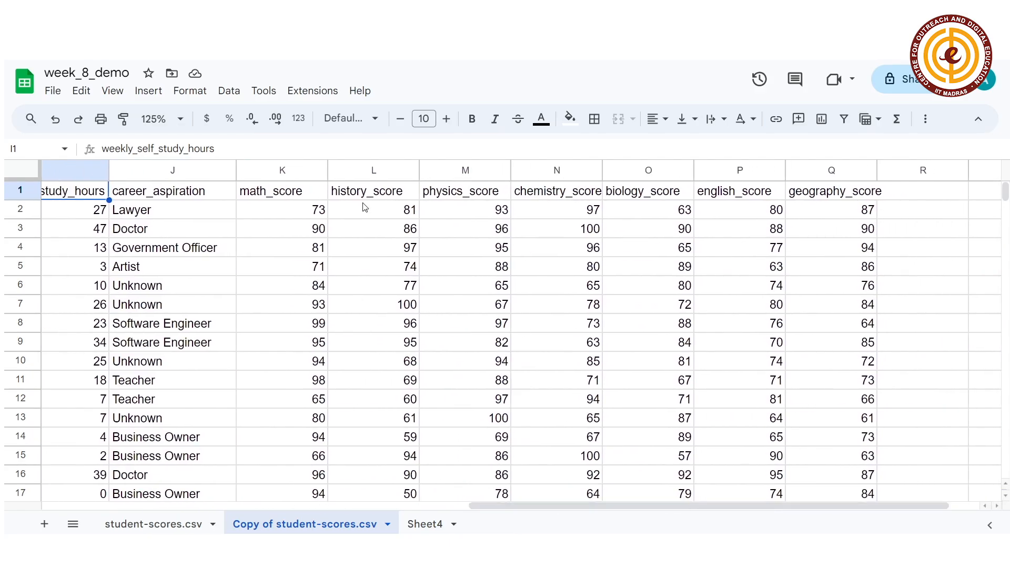
pyautogui.click(313, 192)
pyautogui.moveTo(314, 192); pyautogui.dragTo(776, 191)
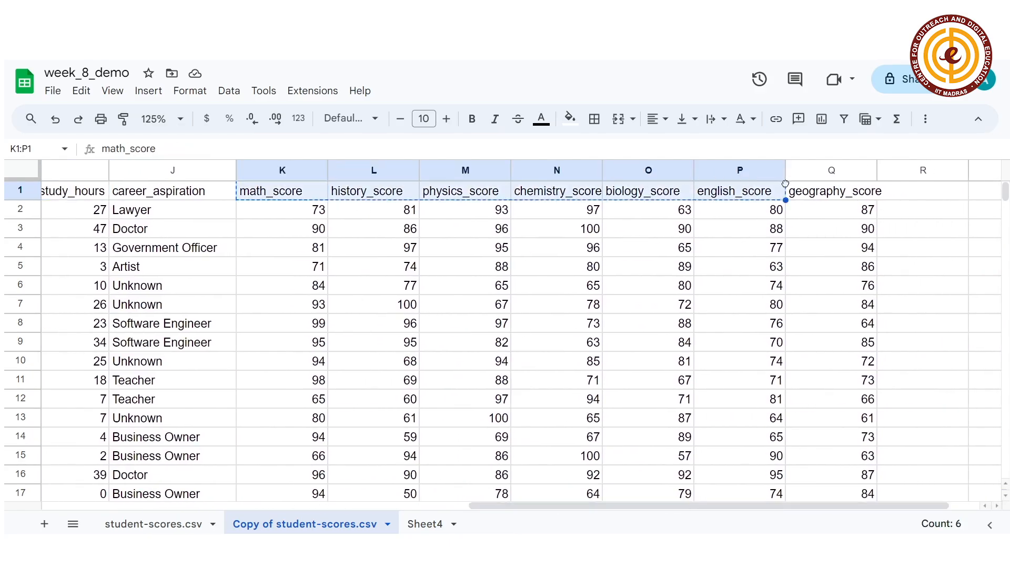
pyautogui.click(812, 193)
pyautogui.moveTo(733, 508); pyautogui.dragTo(234, 417)
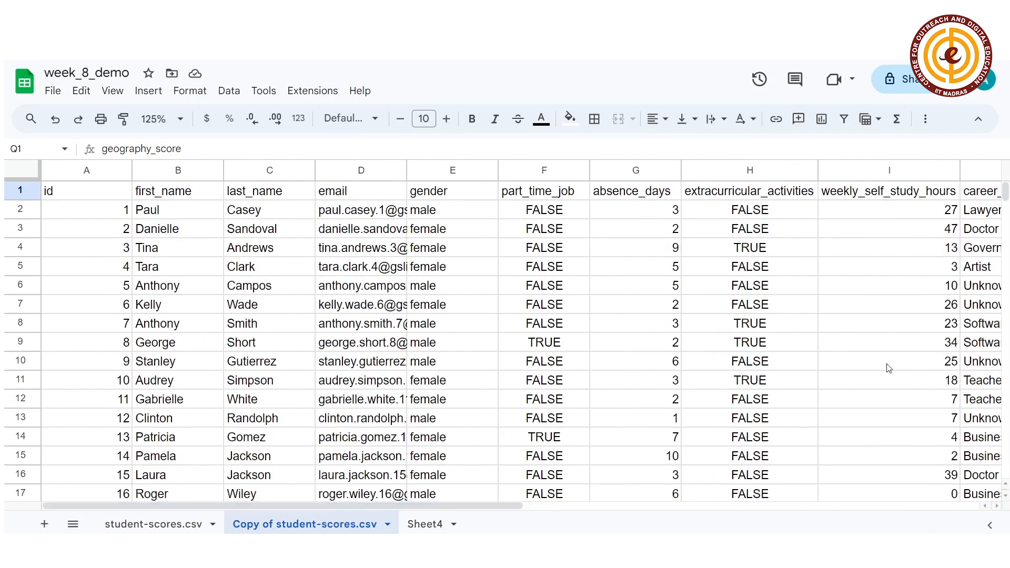
# - Calculate the average math score in K2002, directly below the data, with the formula =average(K2:K2001)
pyautogui.moveTo(508, 508); pyautogui.dragTo(837, 484)
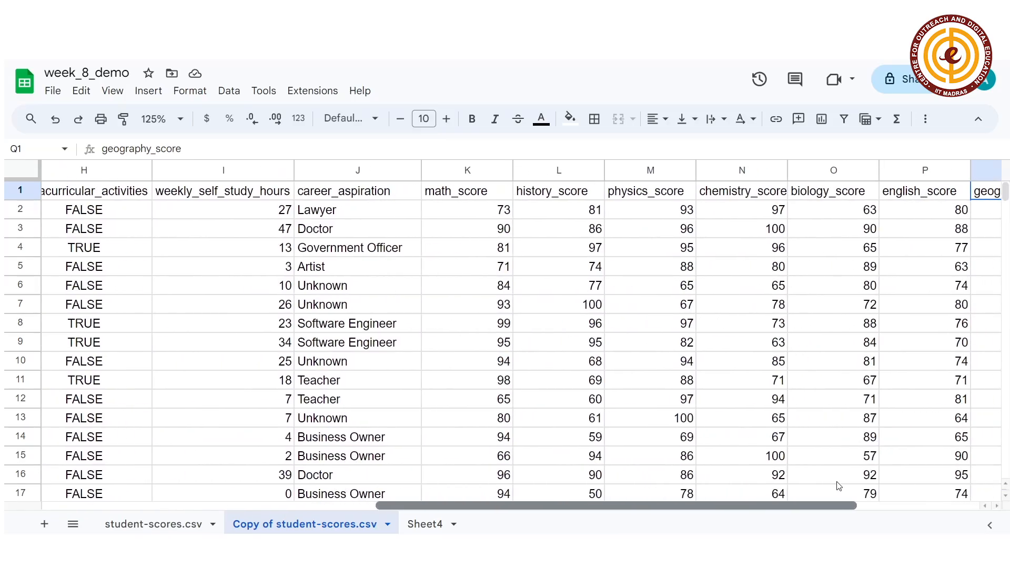
pyautogui.click(497, 192)
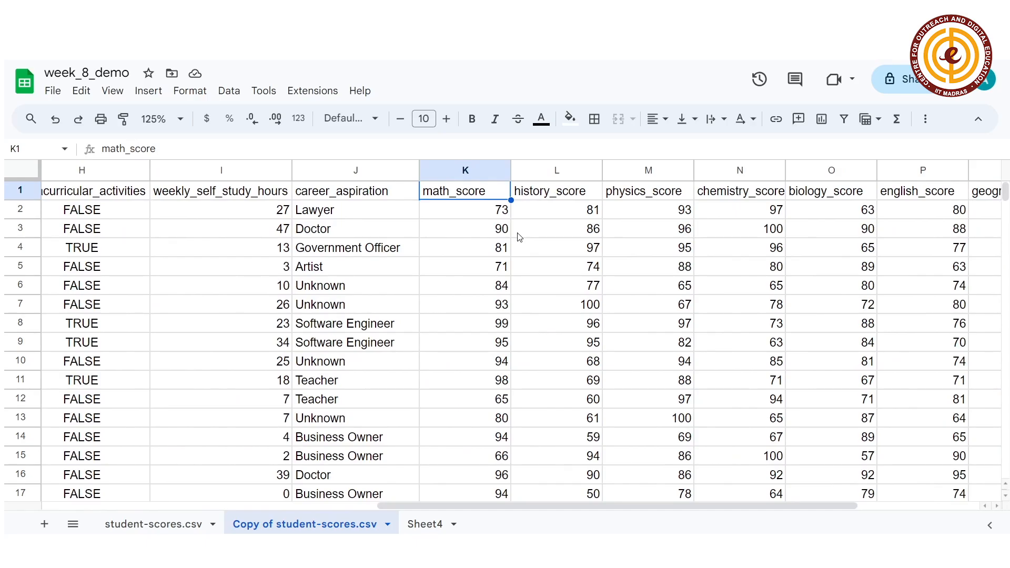
pyautogui.hotkey('ctrl', 'Down')
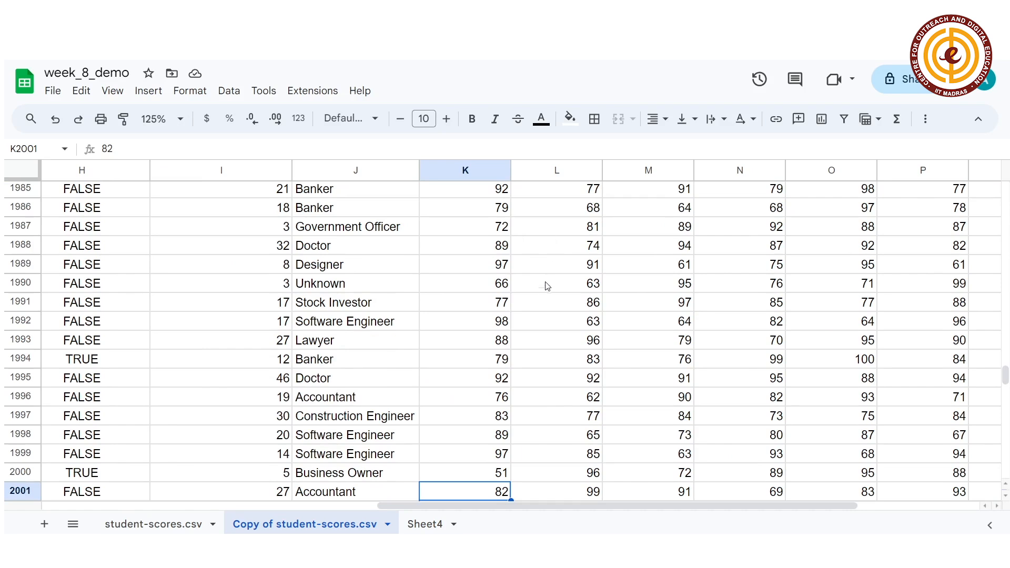
pyautogui.scroll(-2, 550, 289)
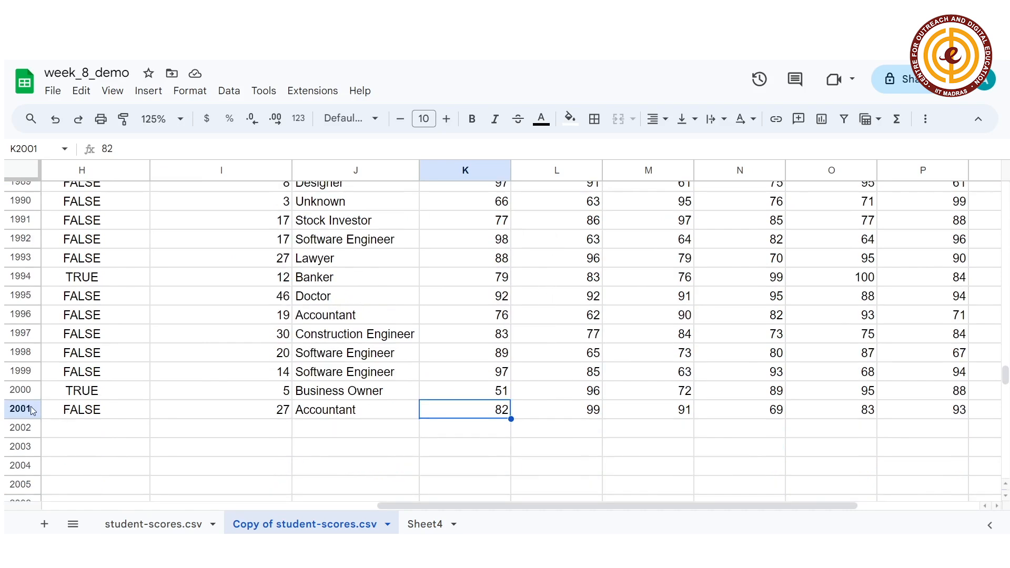
pyautogui.click(472, 432)
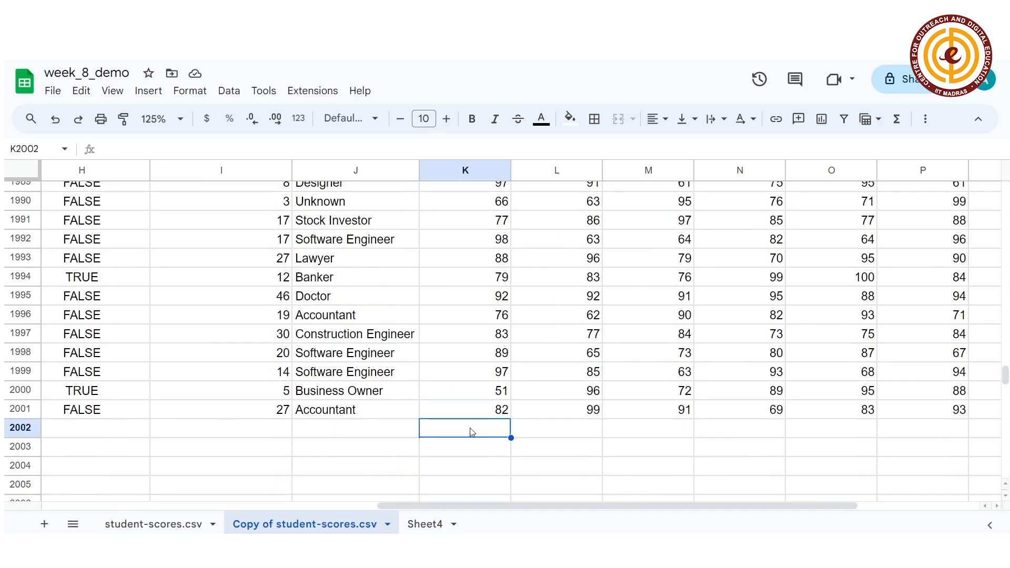
pyautogui.doubleClick(472, 428)
pyautogui.write('=')
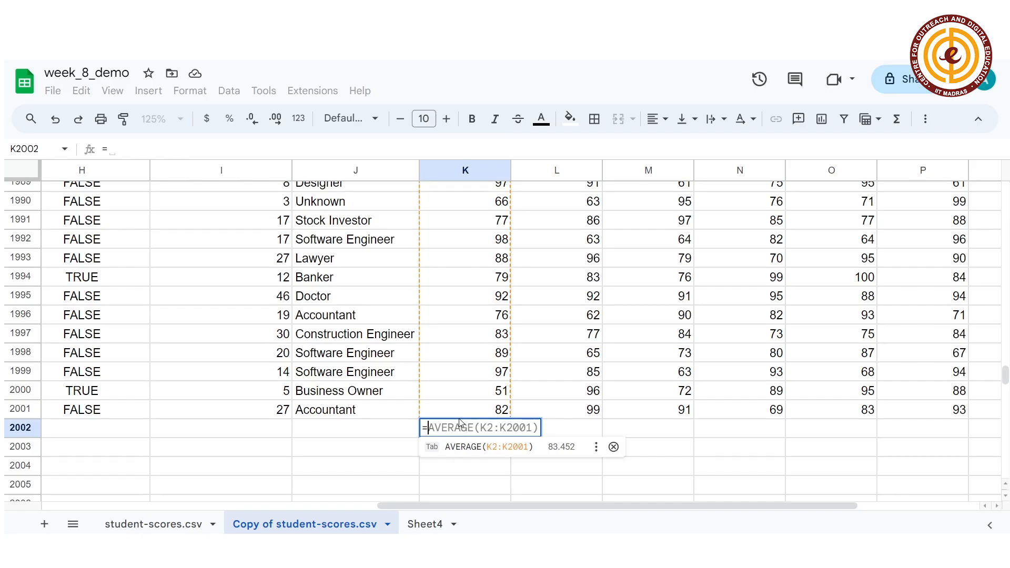
pyautogui.write('aver')
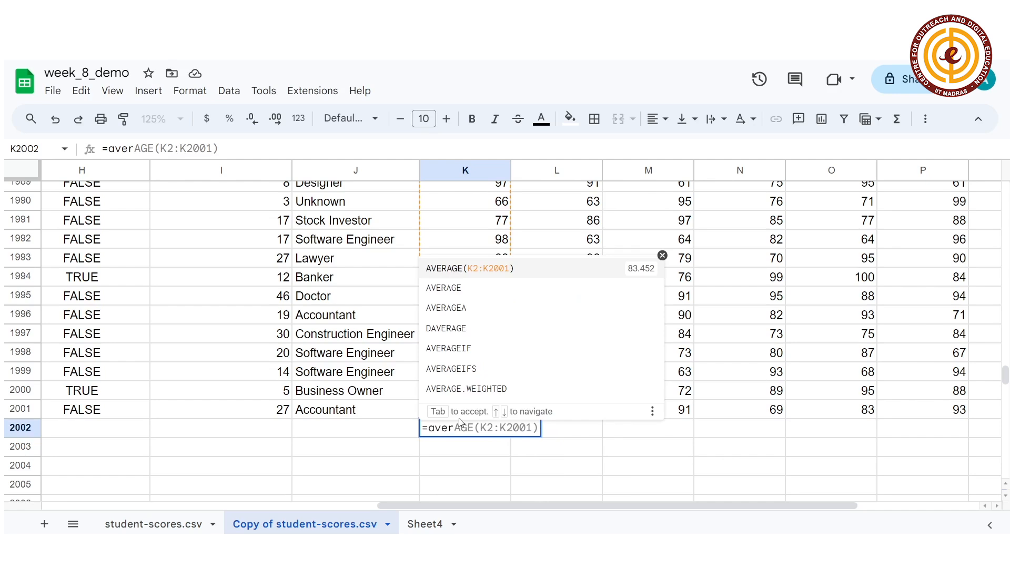
pyautogui.write('age(')
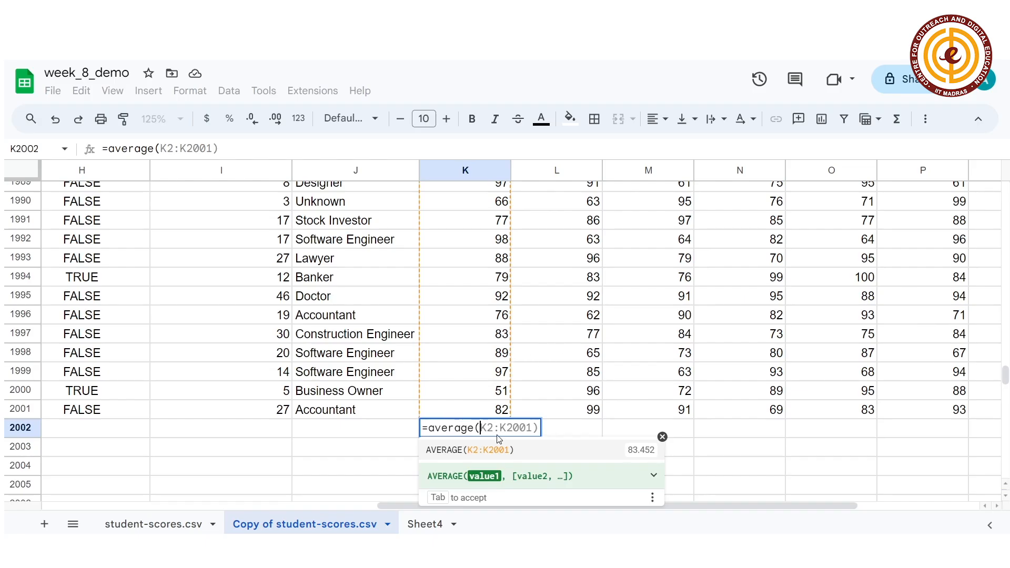
pyautogui.write('K2')
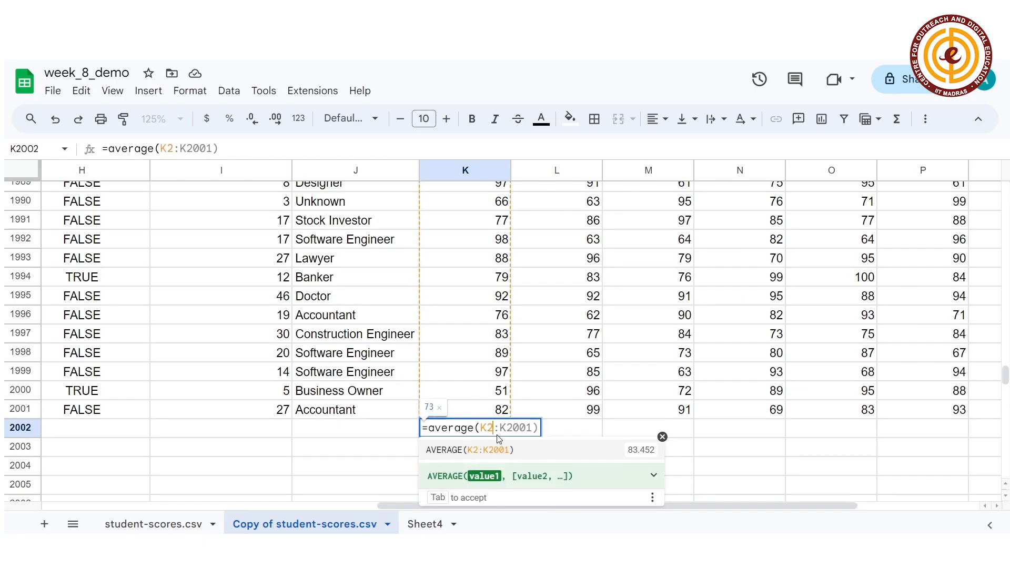
pyautogui.write(':')
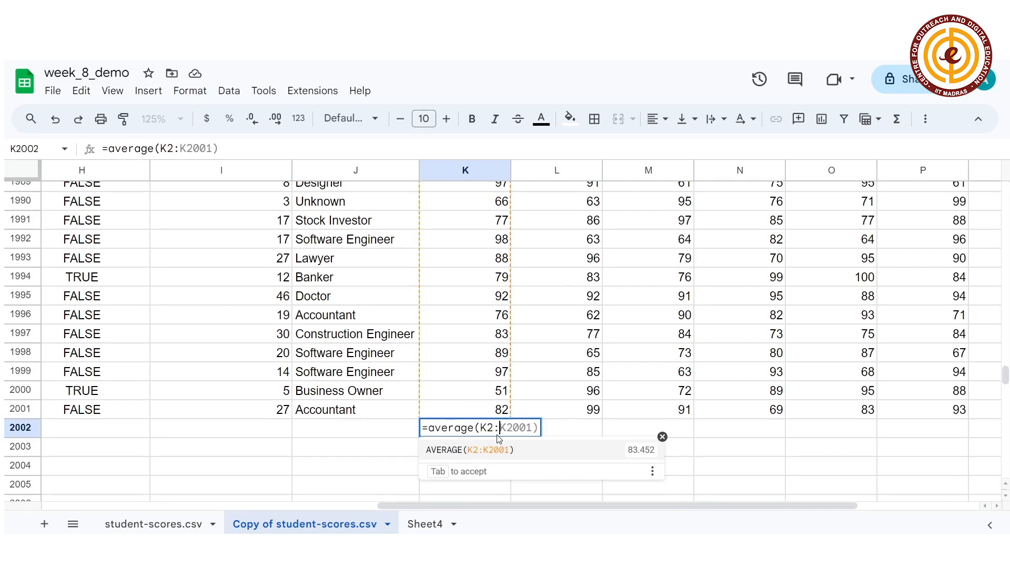
pyautogui.write('K2001')
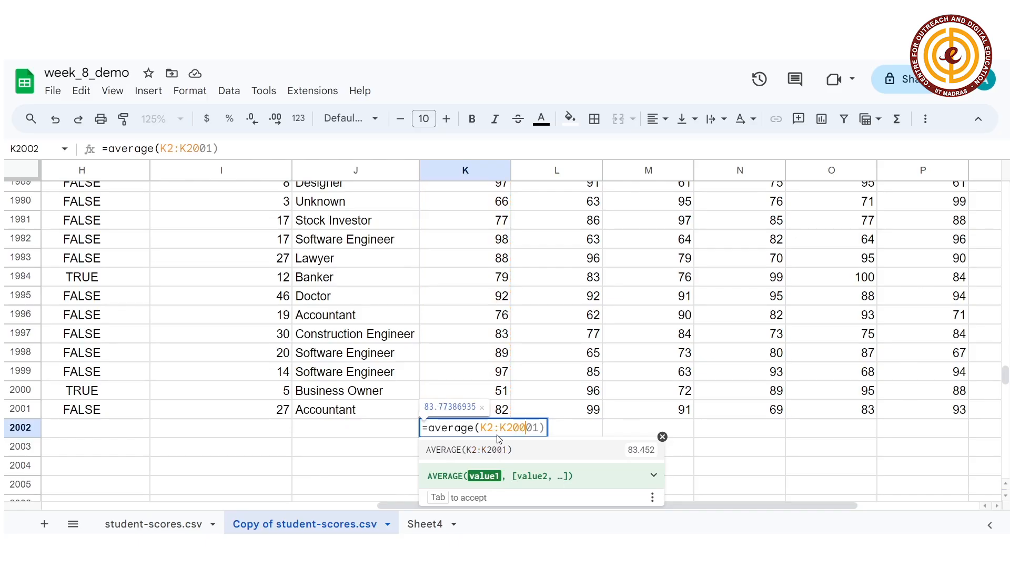
pyautogui.write(')')
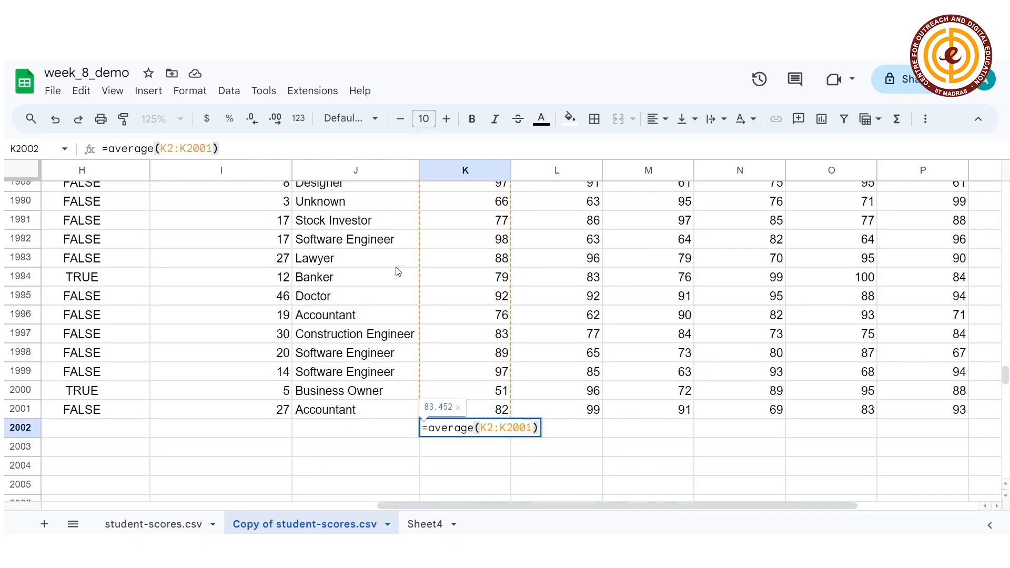
pyautogui.moveTo(1009, 390)
pyautogui.mouseDown()
pyautogui.moveTo(1005, 170)
pyautogui.moveTo(1008, 471)
pyautogui.moveTo(1007, 383)
pyautogui.mouseUp()
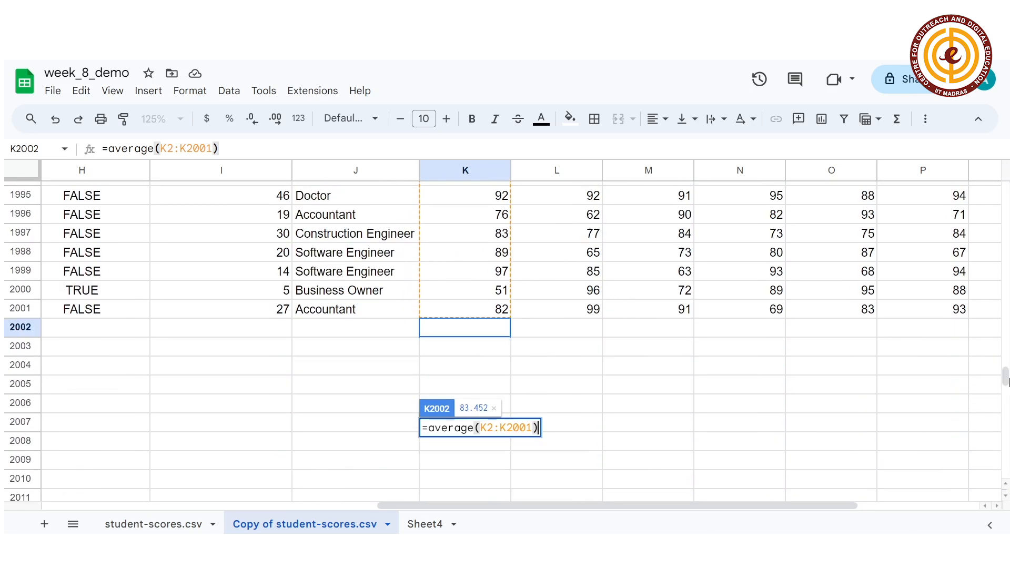
pyautogui.press('Return')
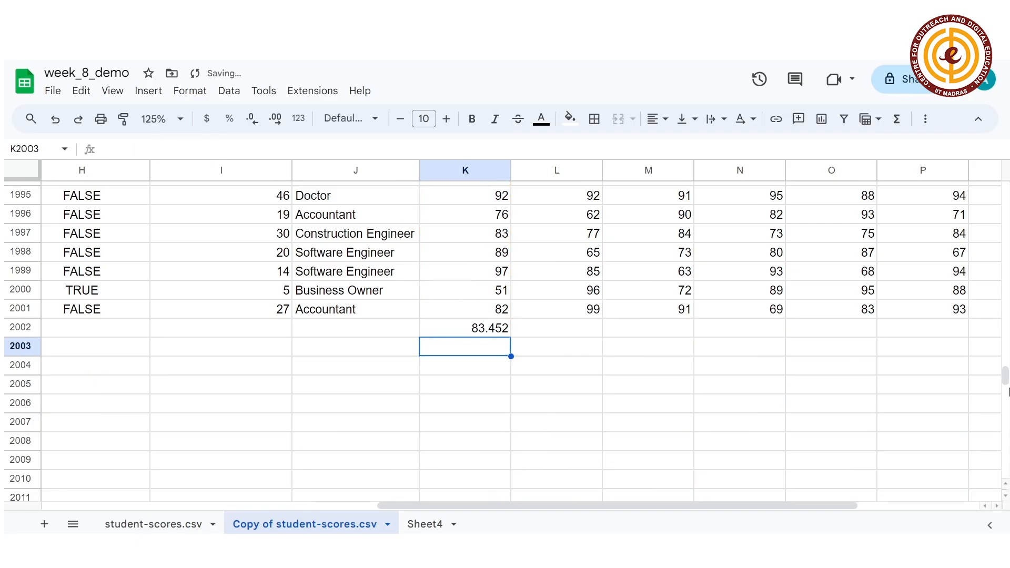
# - Return from the average in K2002 to the math_score header and freeze the first row of the sheet
pyautogui.click(484, 332)
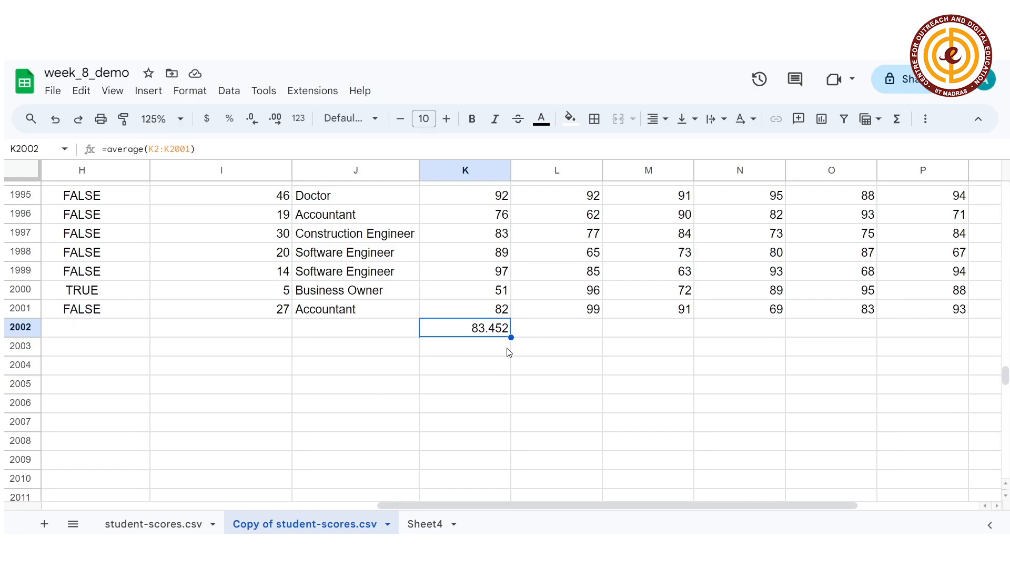
pyautogui.click(487, 347)
pyautogui.click(483, 331)
pyautogui.hotkey('ctrl', 'Up')
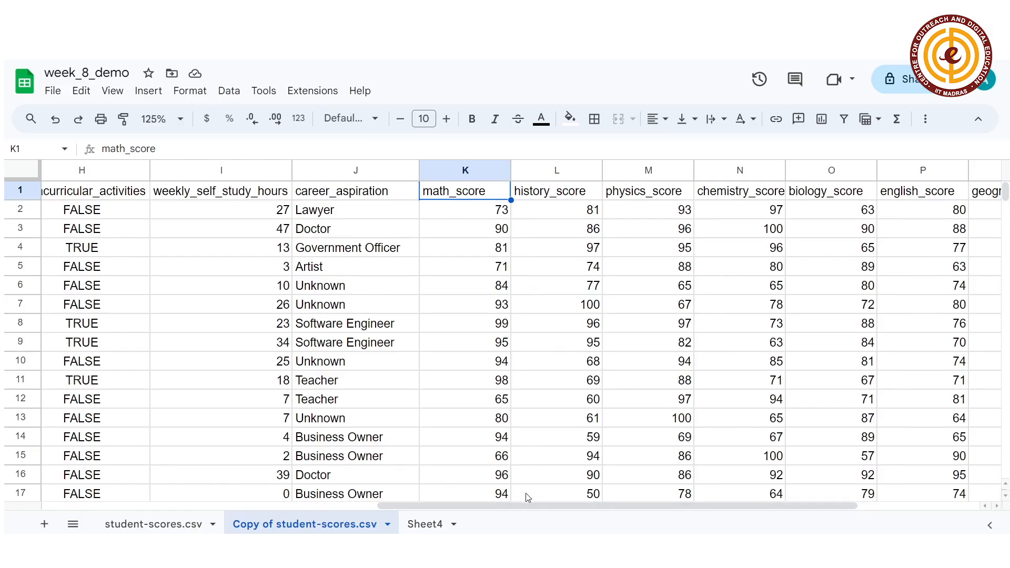
pyautogui.click(112, 90)
pyautogui.moveTo(161, 147)
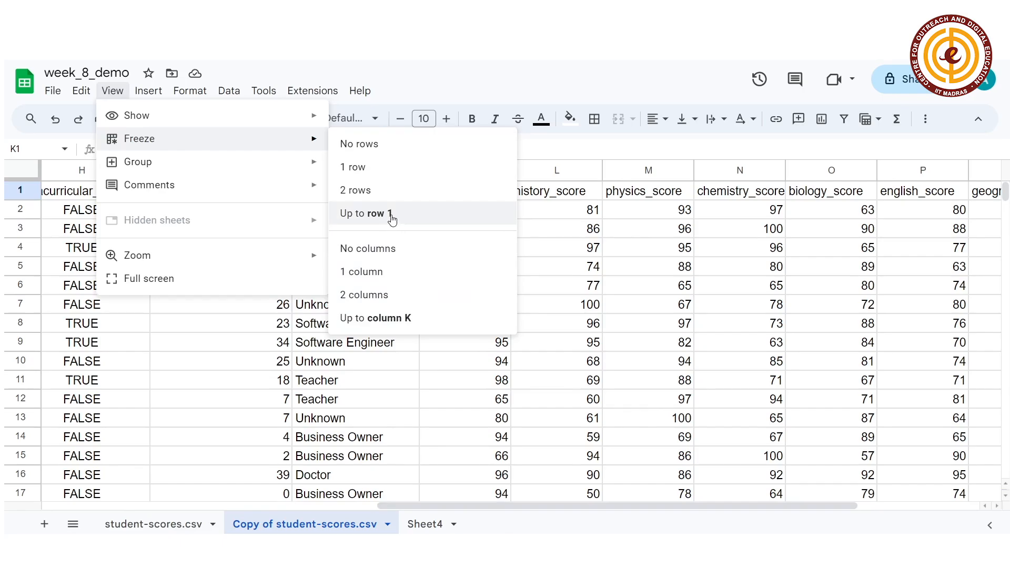
pyautogui.click(383, 170)
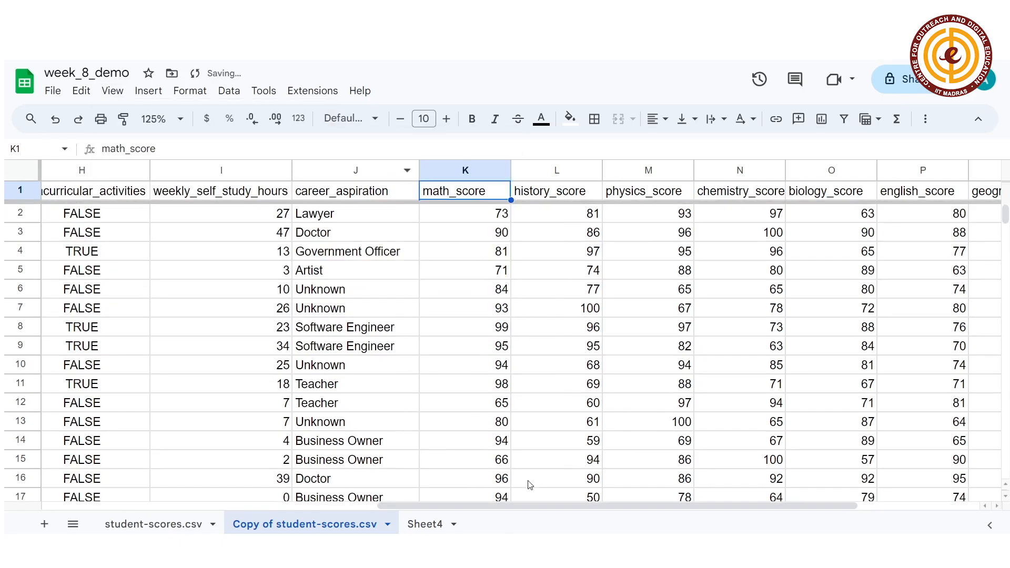
# - Check the frozen header row while moving down the data and between the end and start of the math_score column
pyautogui.moveTo(1005, 218); pyautogui.dragTo(1006, 236)
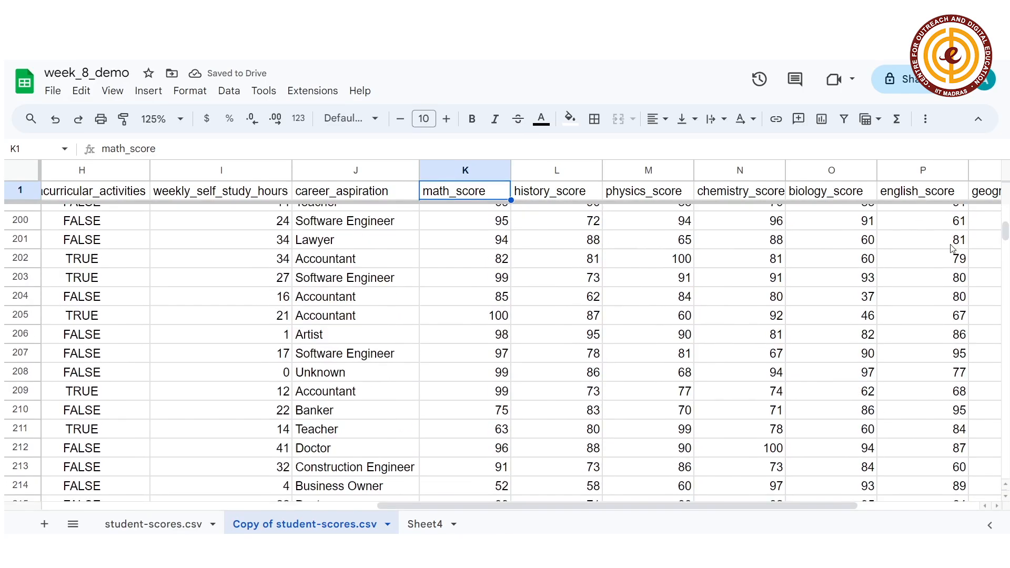
pyautogui.click(485, 301)
pyautogui.hotkey('ctrl', 'Down')
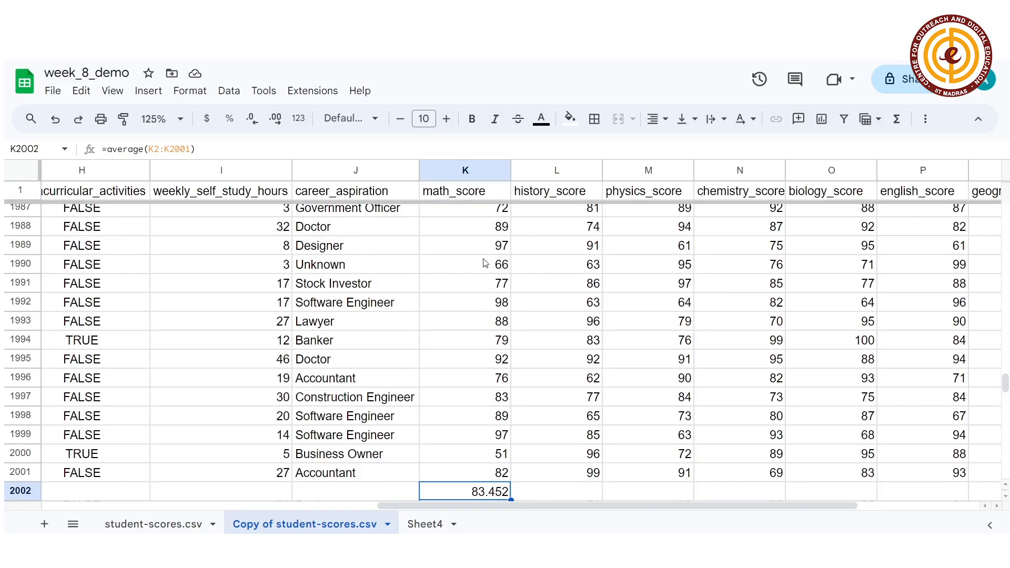
pyautogui.hotkey('ctrl', 'Up')
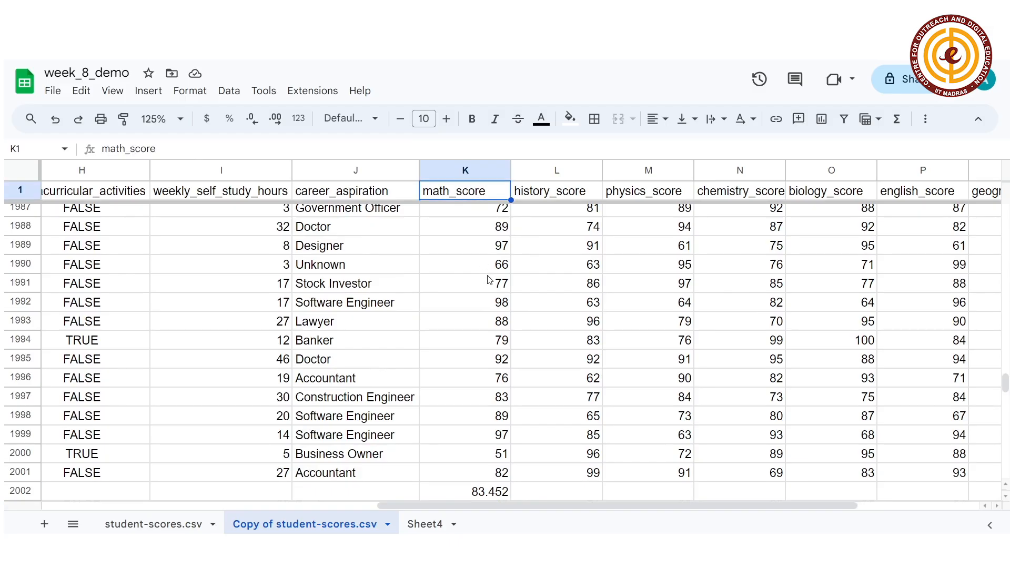
pyautogui.press('Down')
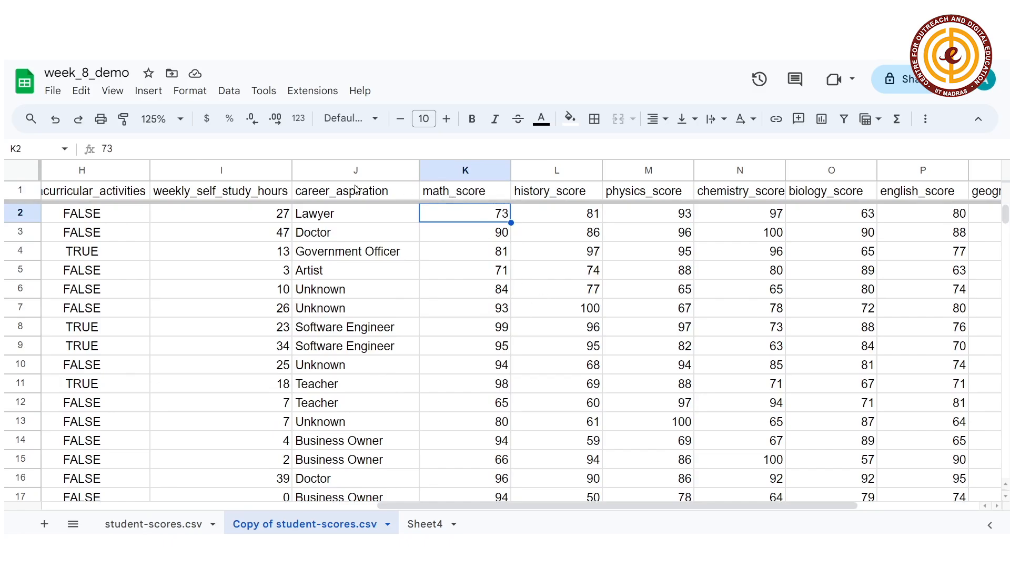
# - Calculate the median history score in L2002, directly below the data, with the formula =MEDIAN(L2:L2001)
pyautogui.click(575, 218)
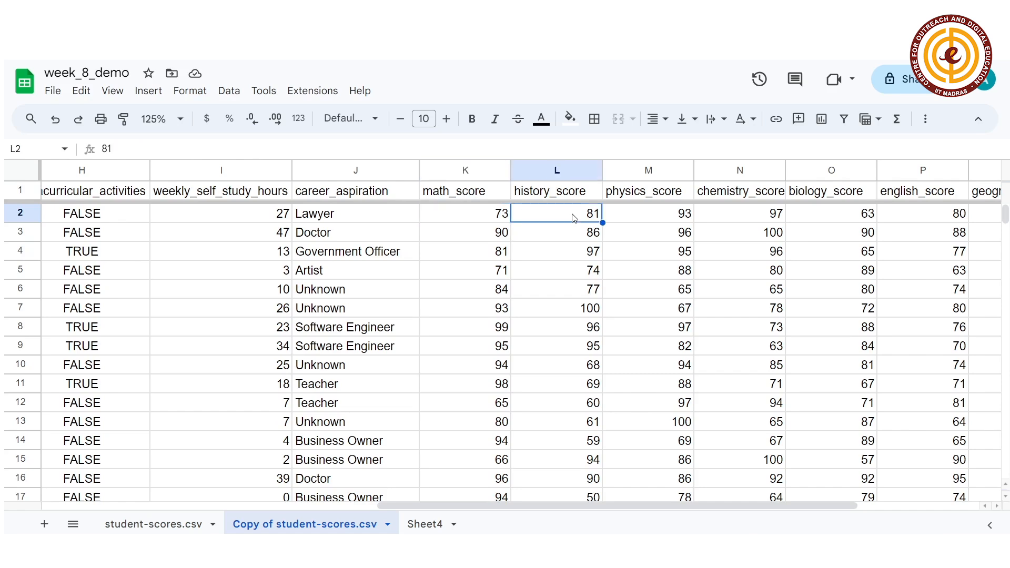
pyautogui.hotkey('ctrl', 'Down')
pyautogui.press('Down')
pyautogui.write('=medi')
pyautogui.press('Tab')
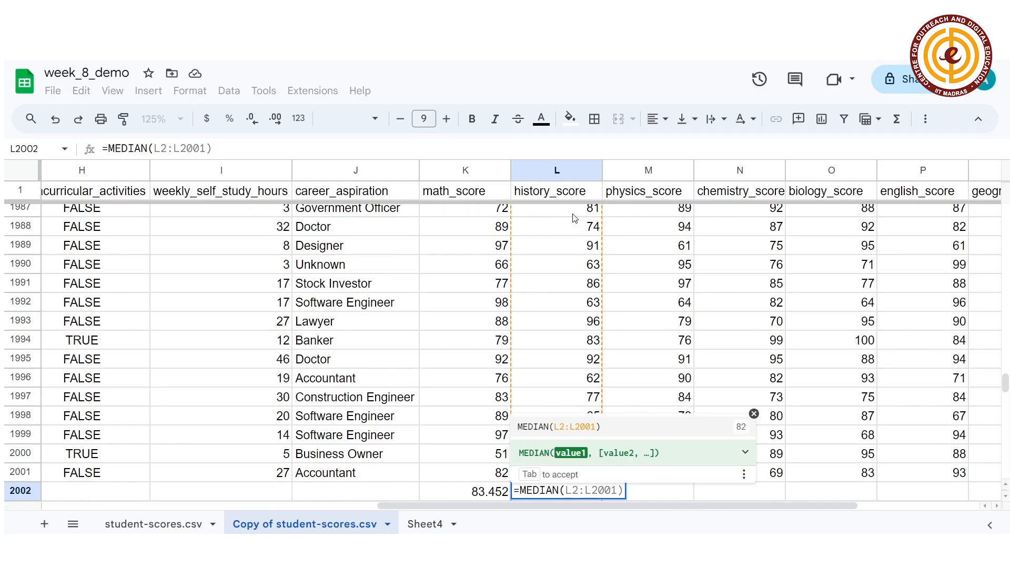
pyautogui.press('Tab')
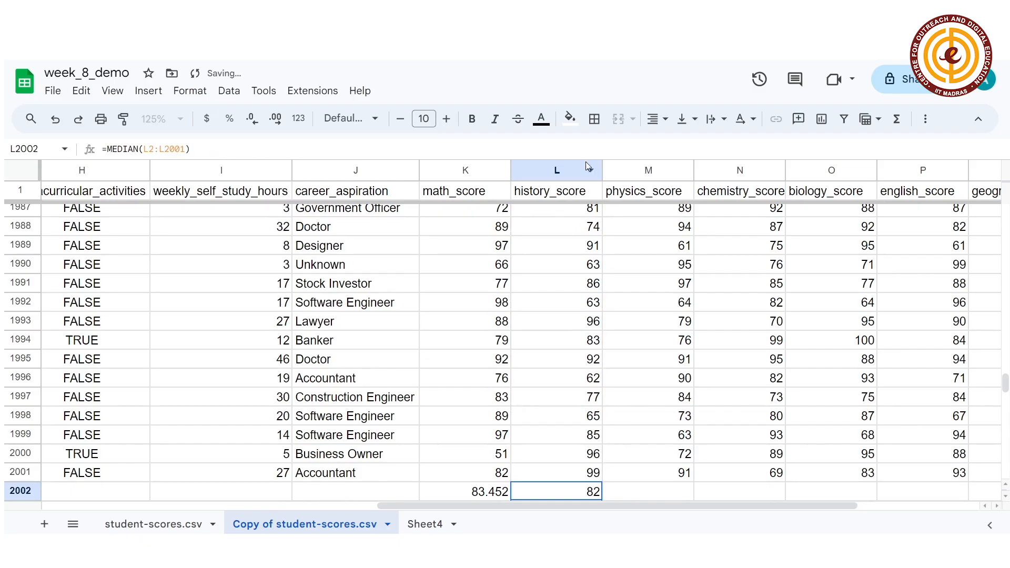
pyautogui.scroll(-2, 585, 199)
pyautogui.scroll(1, 594, 235)
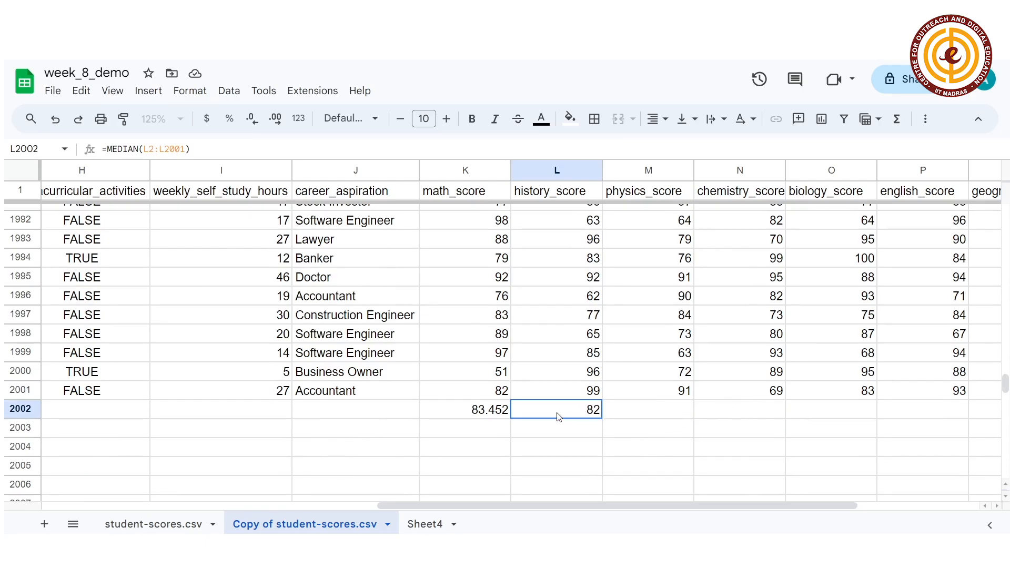
pyautogui.click(372, 398)
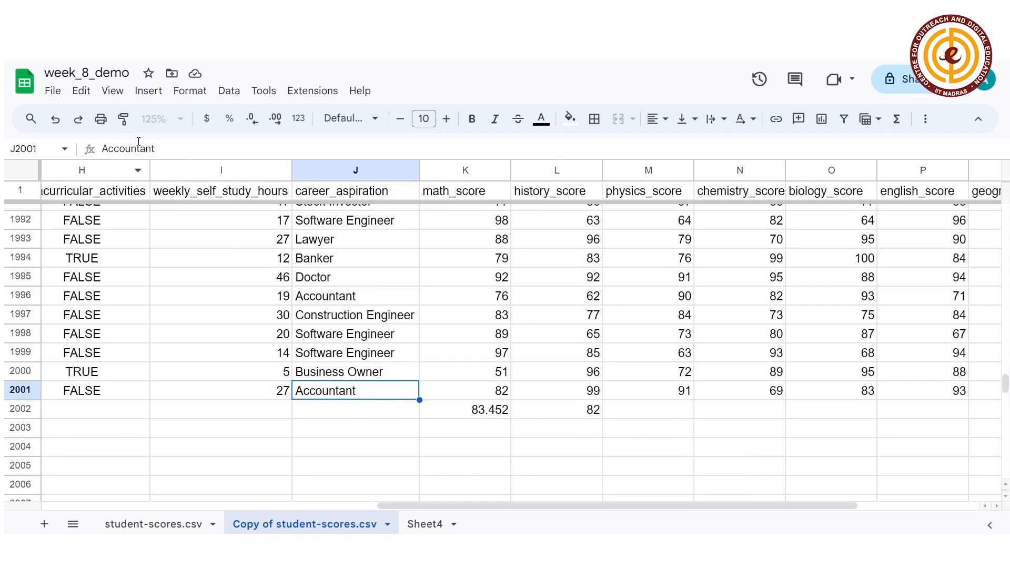
pyautogui.click(575, 410)
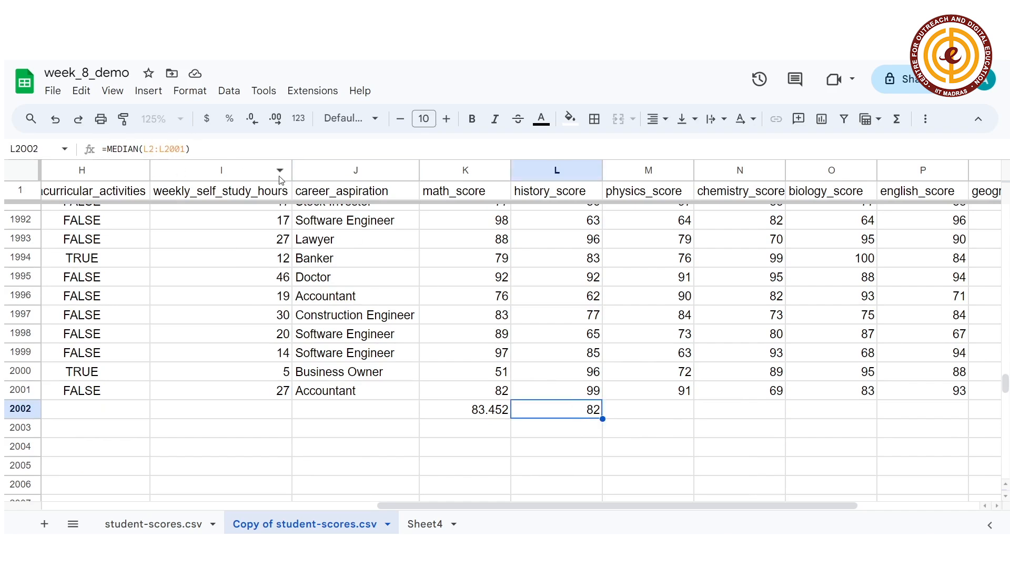
# - Calculate the mode of the physics scores in M2002 with the formula =MODE(M2:M2001)
pyautogui.click(677, 409)
pyautogui.write('=mode')
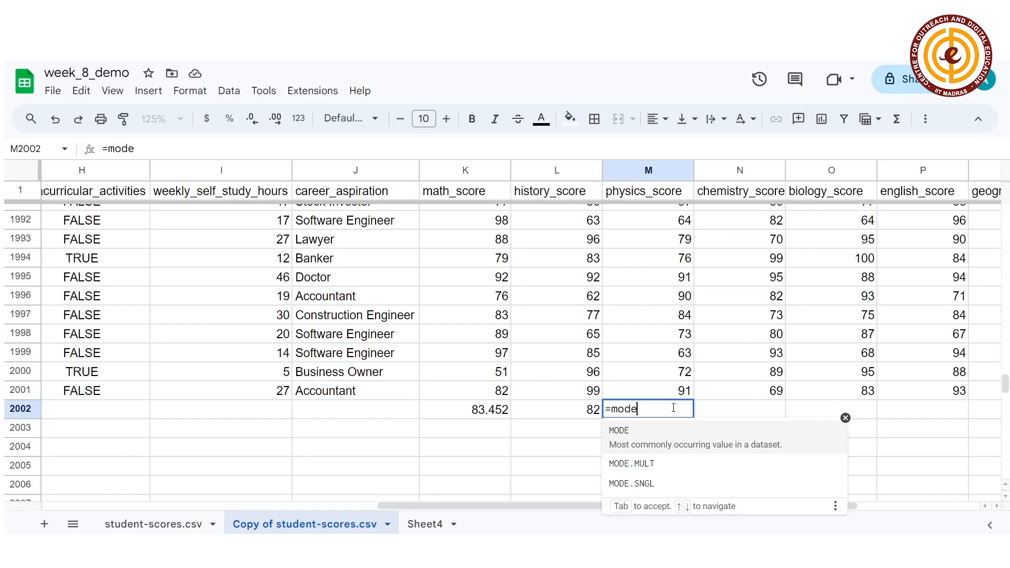
pyautogui.click(690, 441)
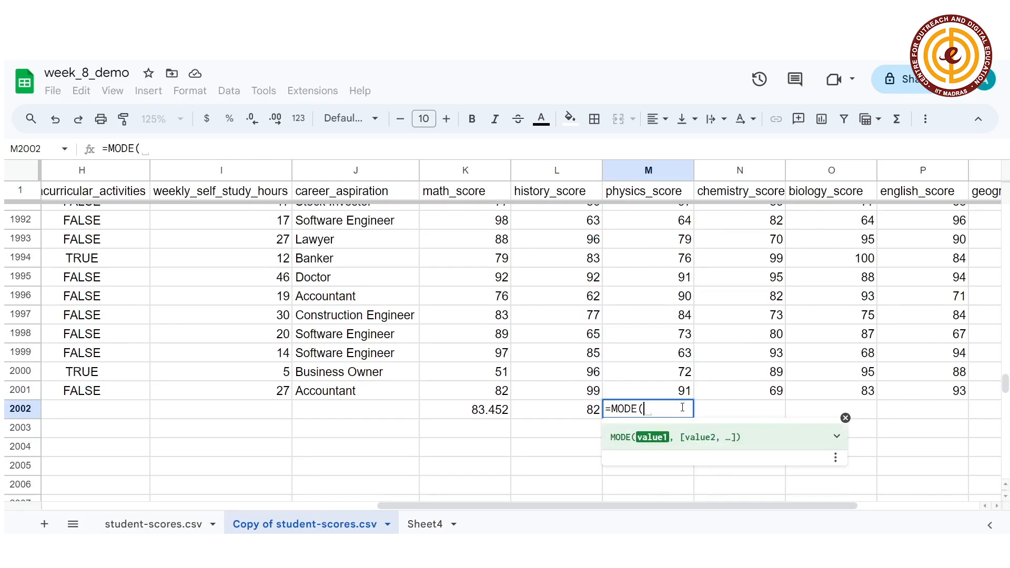
pyautogui.write('M2')
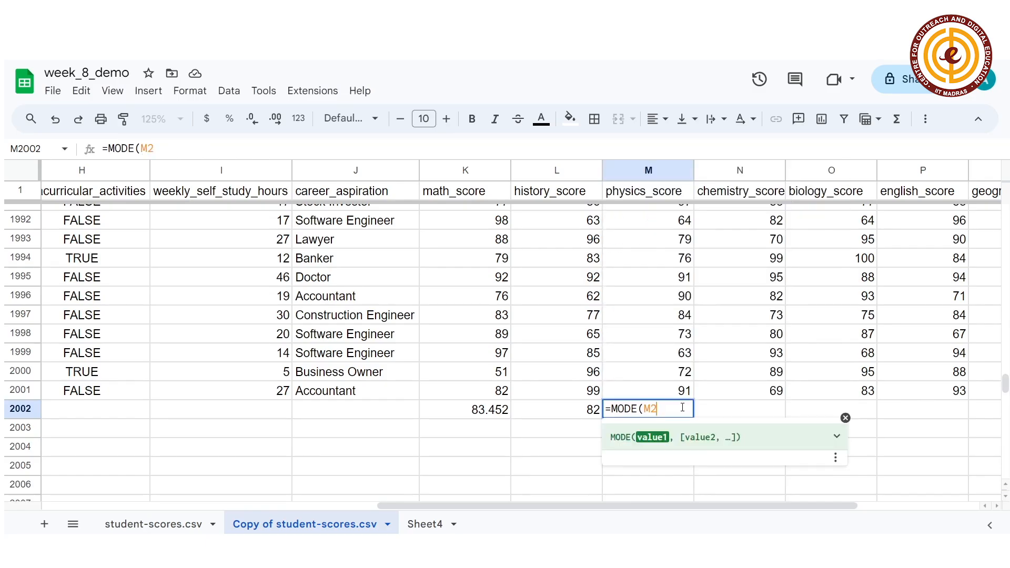
pyautogui.write(':M2001')
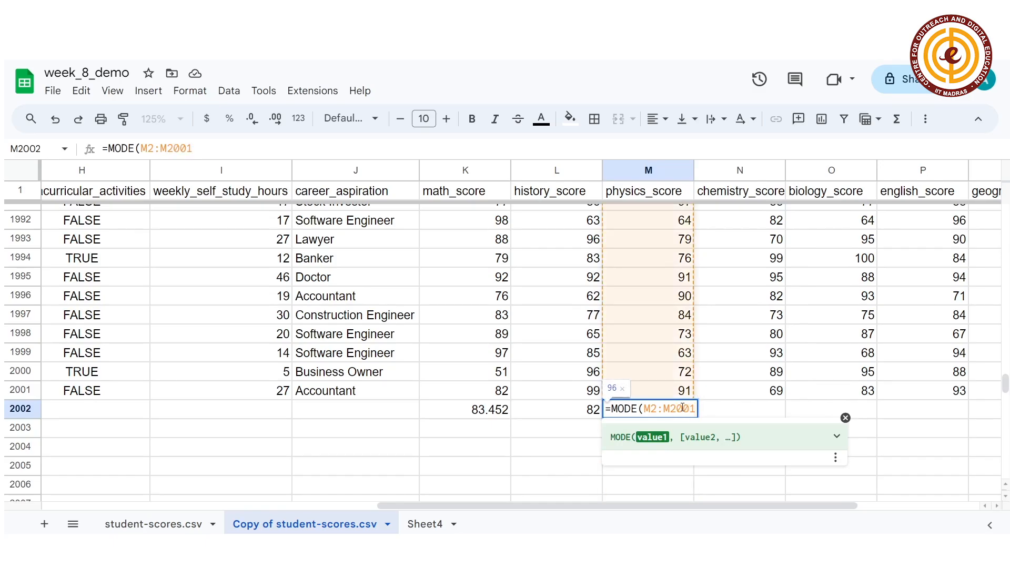
pyautogui.press('Return')
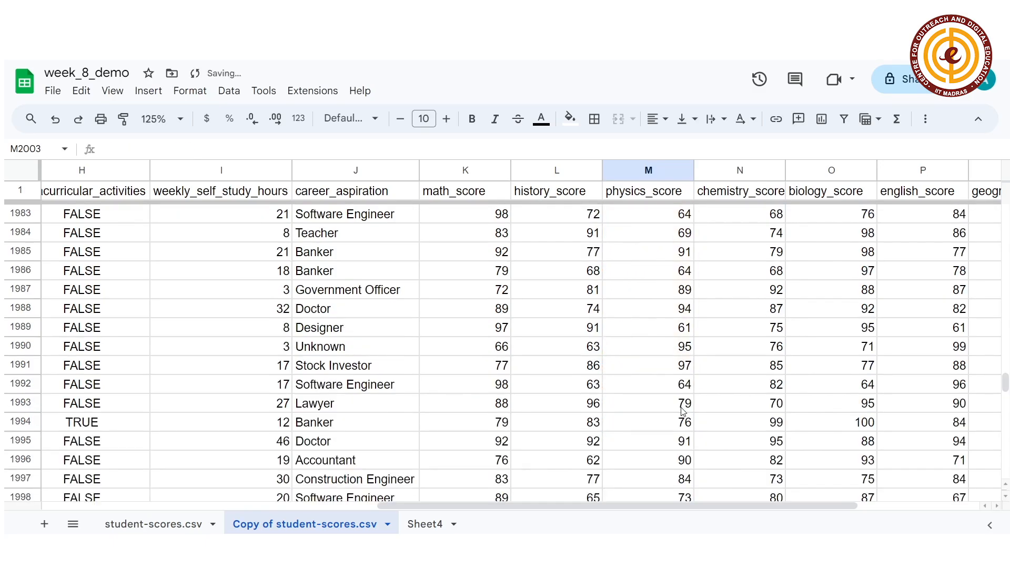
pyautogui.click(683, 414)
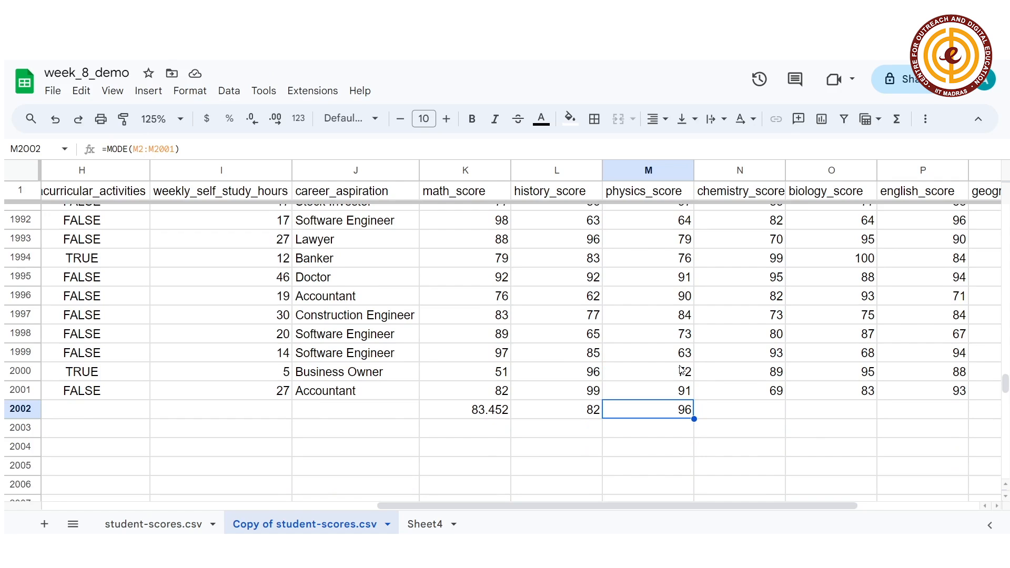
# - Add the header avg_science_marks in R1, beside the geography_score column
pyautogui.scroll(15, 1006, 359)
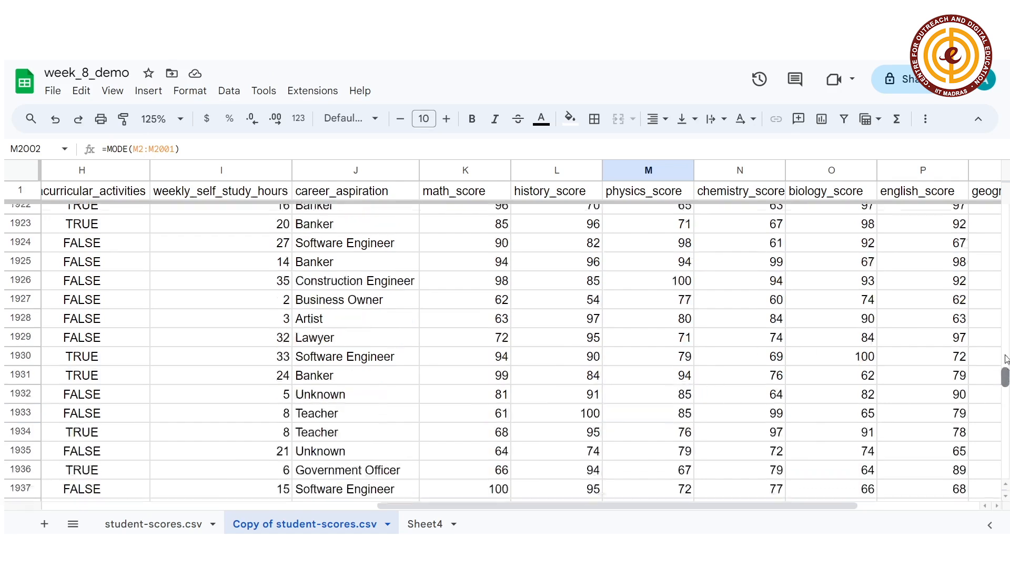
pyautogui.moveTo(1006, 377); pyautogui.dragTo(1005, 210)
pyautogui.moveTo(729, 513); pyautogui.dragTo(899, 488)
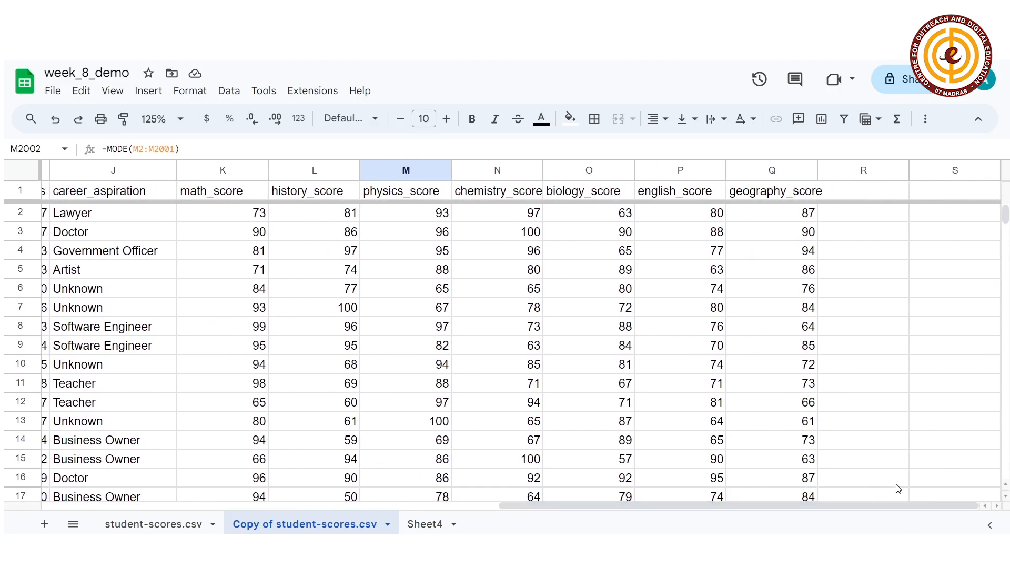
pyautogui.click(865, 195)
pyautogui.write('avg_s')
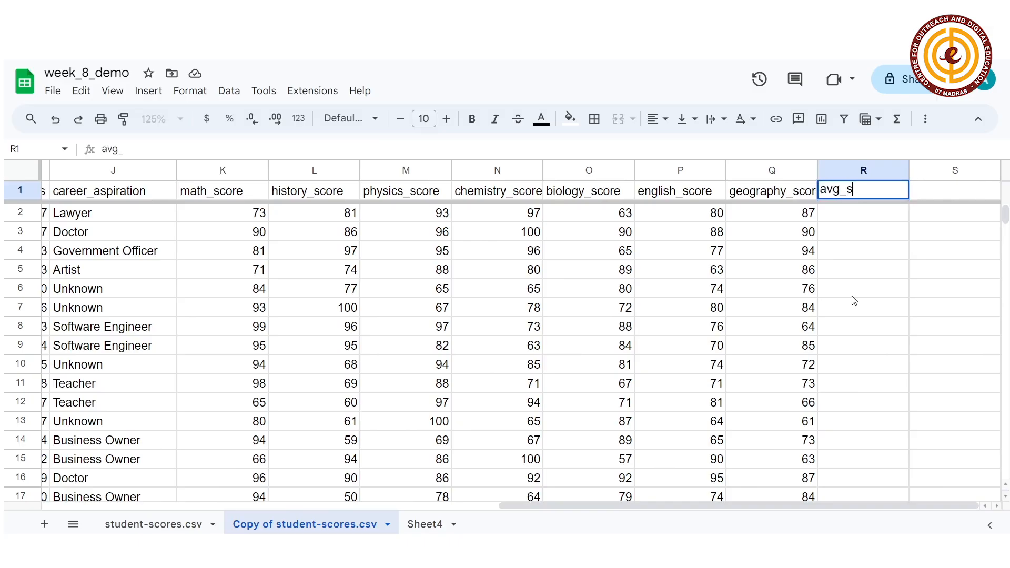
pyautogui.write('cience_marks')
pyautogui.press('Return')
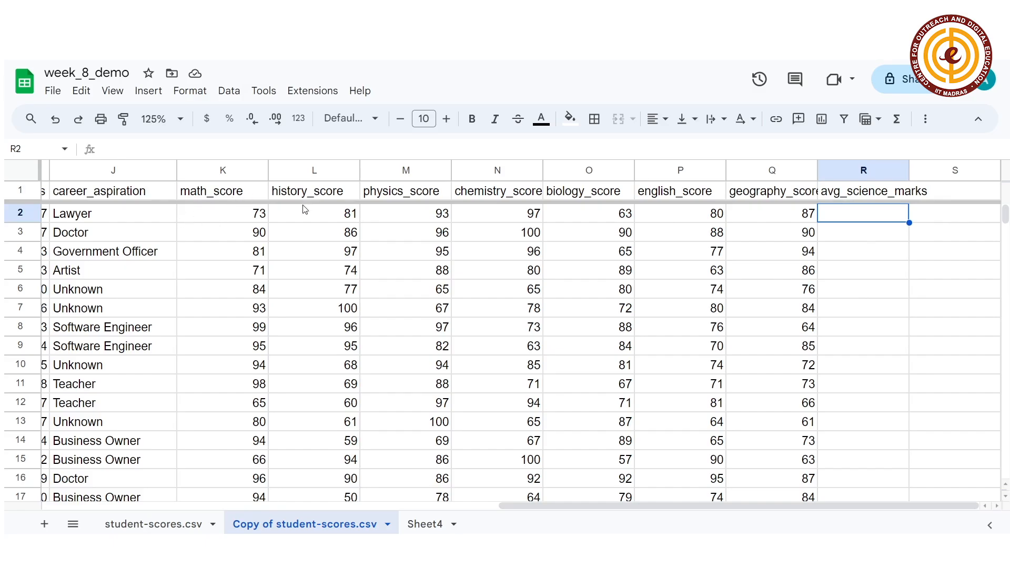
# - Identify the subject columns for the science average: math_score, physics_score, chemistry_score and biology_score
pyautogui.click(238, 194)
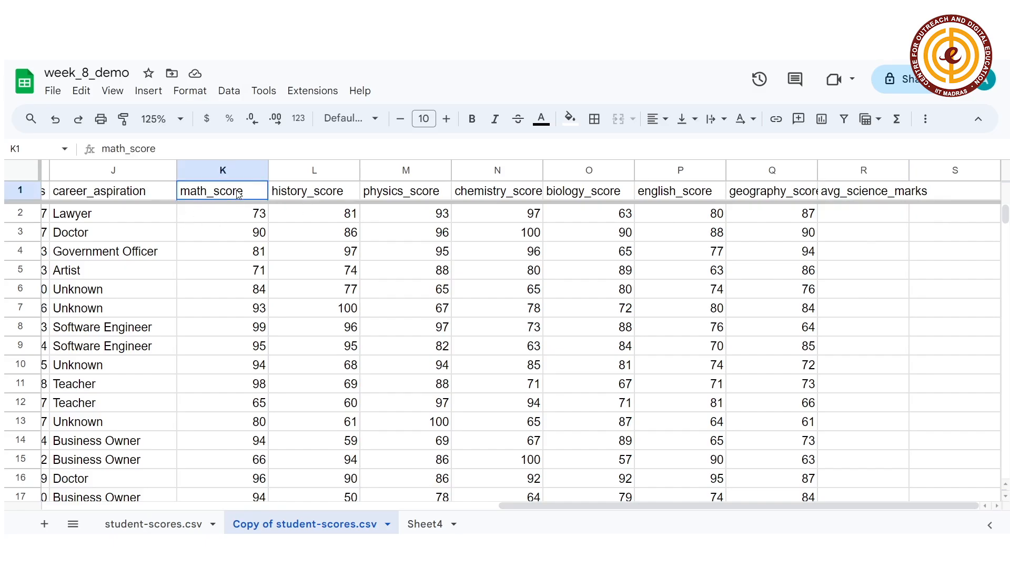
pyautogui.click(394, 198)
pyautogui.click(509, 194)
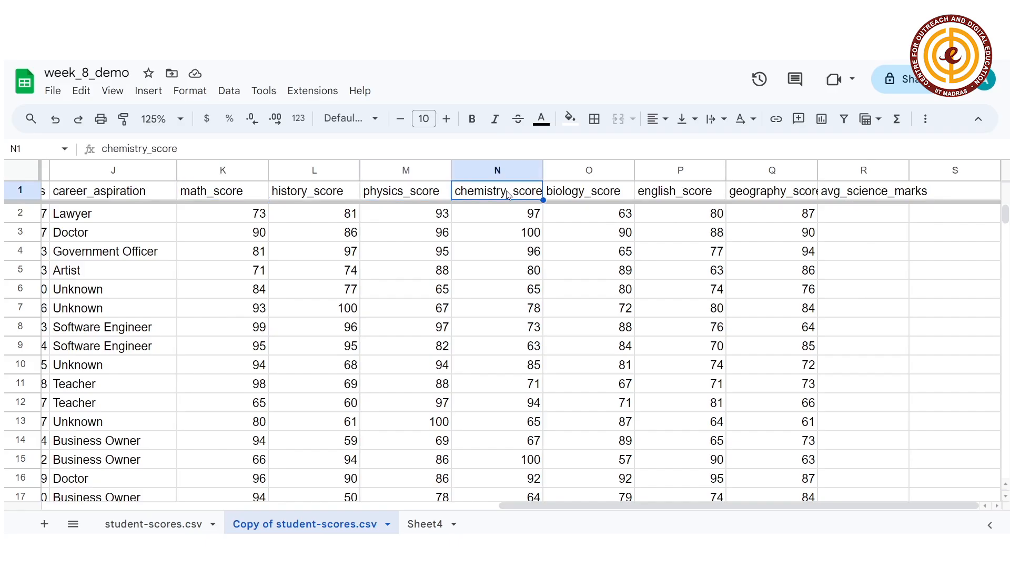
pyautogui.click(585, 196)
# - Average the first student's math, physics, chemistry and biology scores in R2 with =AVERAGE(K2,M2,N2,O2), and decline the suggested autofill
pyautogui.click(858, 217)
pyautogui.doubleClick(855, 214)
pyautogui.write('=aver')
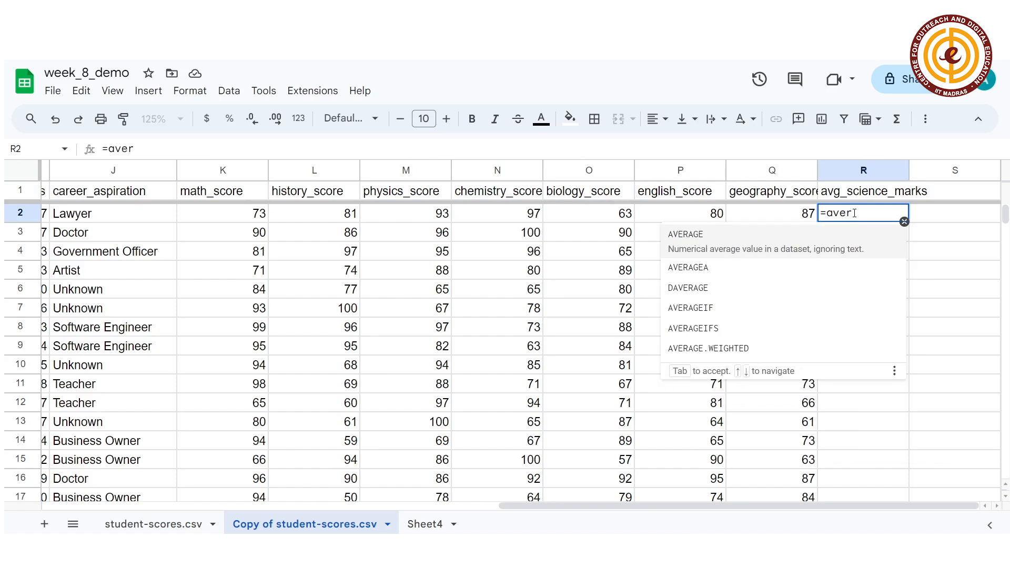
pyautogui.click(844, 238)
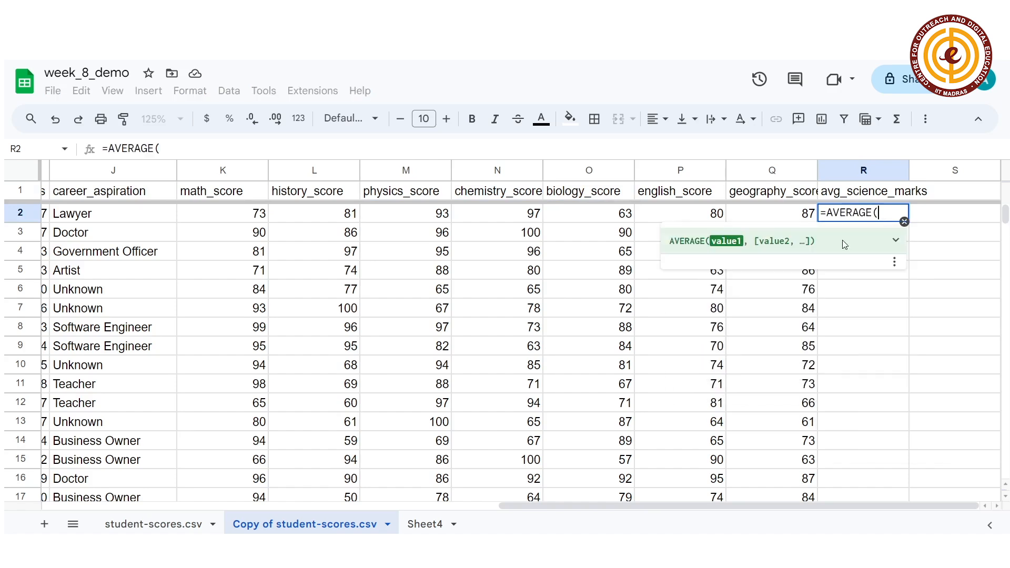
pyautogui.click(245, 213)
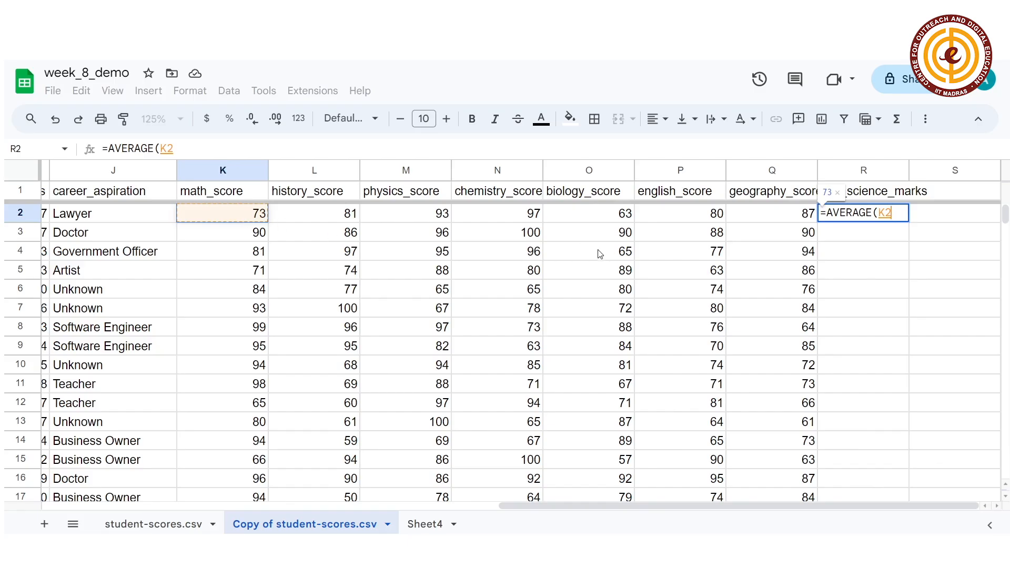
pyautogui.write(',')
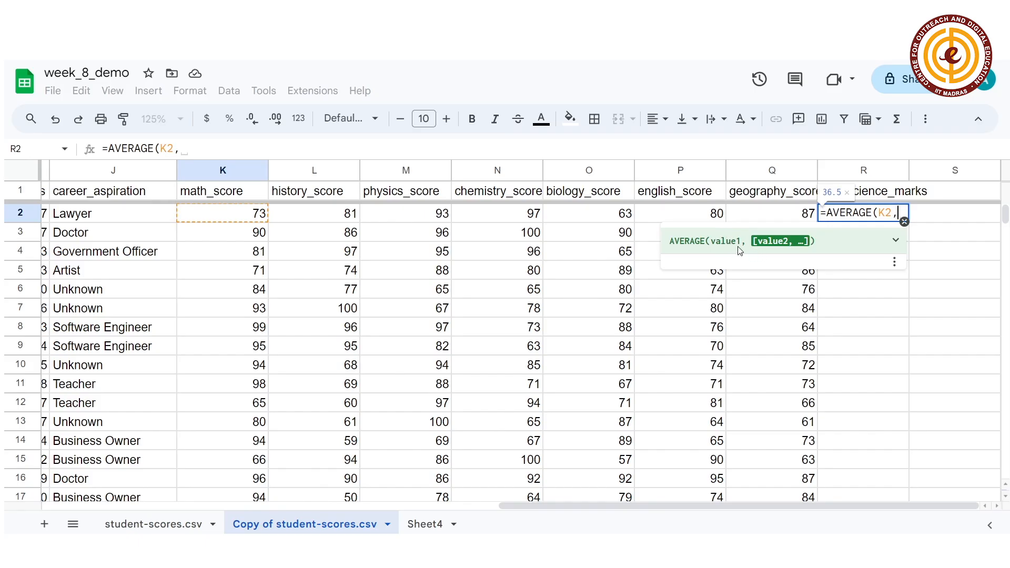
pyautogui.click(411, 216)
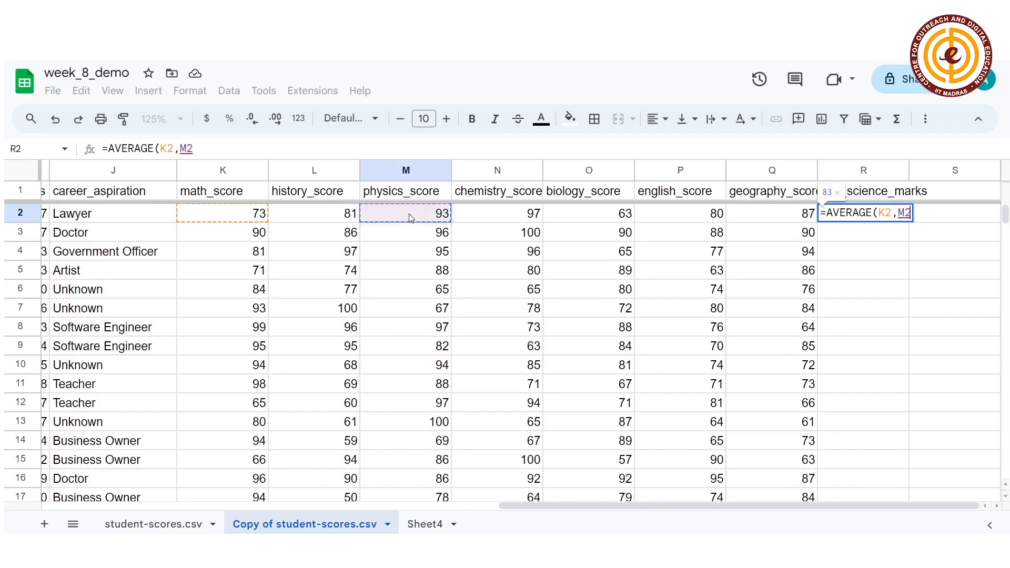
pyautogui.write(',')
pyautogui.click(528, 220)
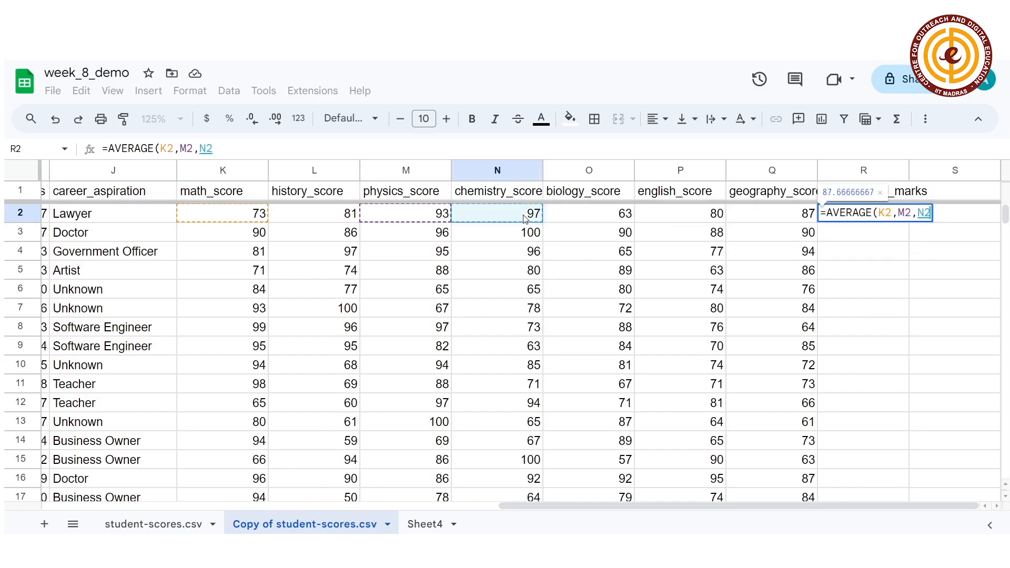
pyautogui.write(',')
pyautogui.click(589, 217)
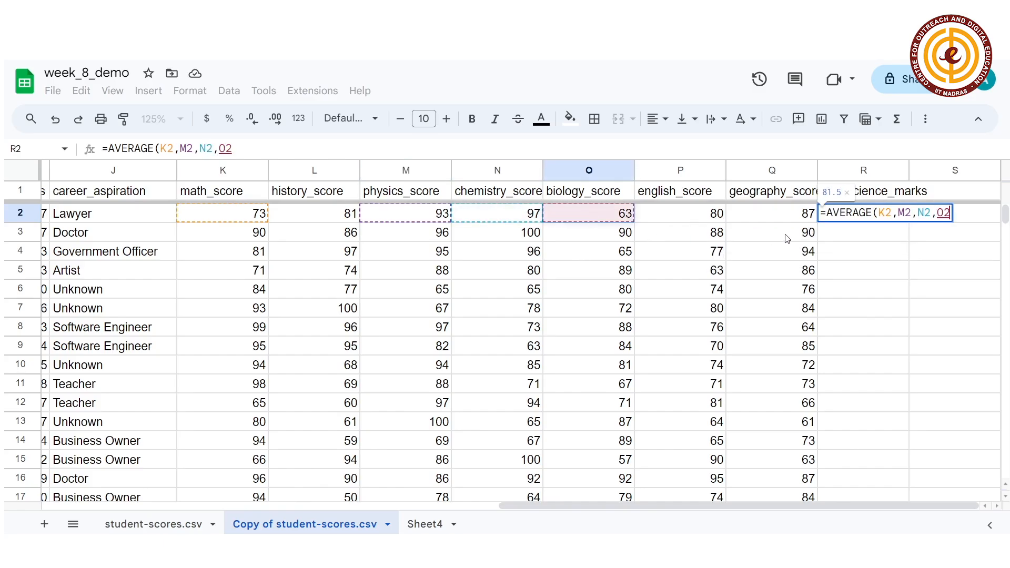
pyautogui.press('Return')
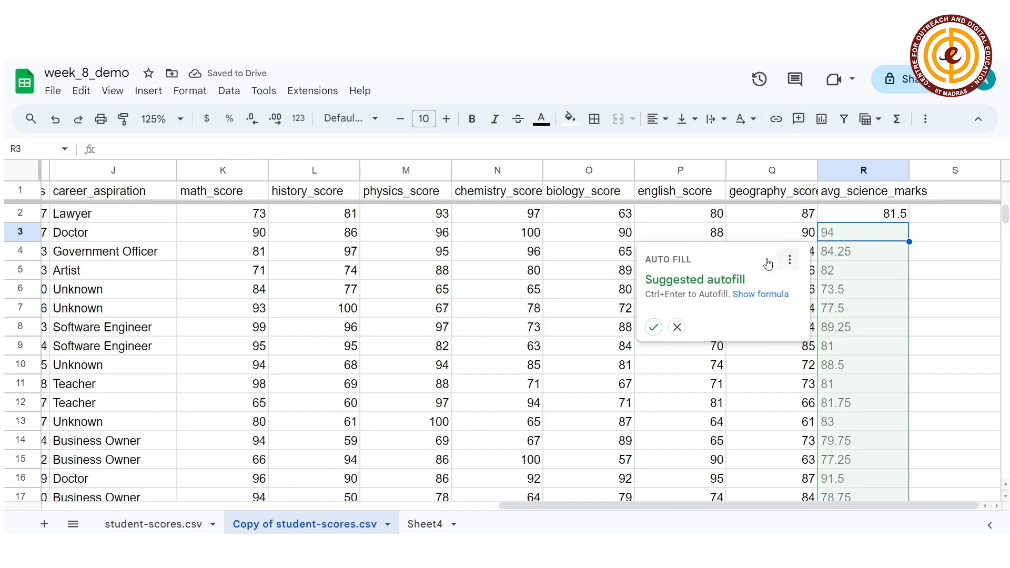
pyautogui.click(678, 327)
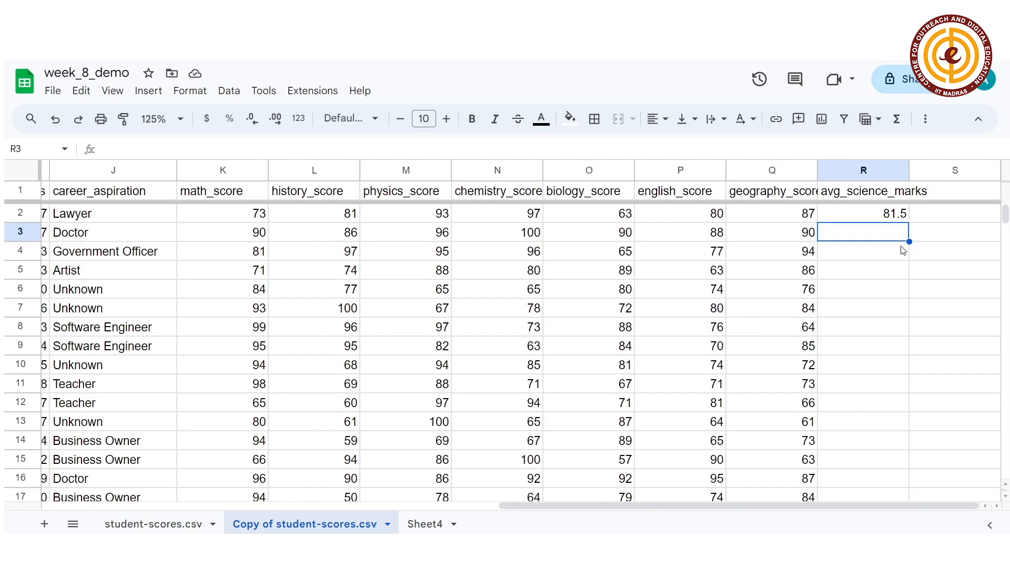
# - Inspect the average formula in R2 and the score cells it references
pyautogui.click(893, 216)
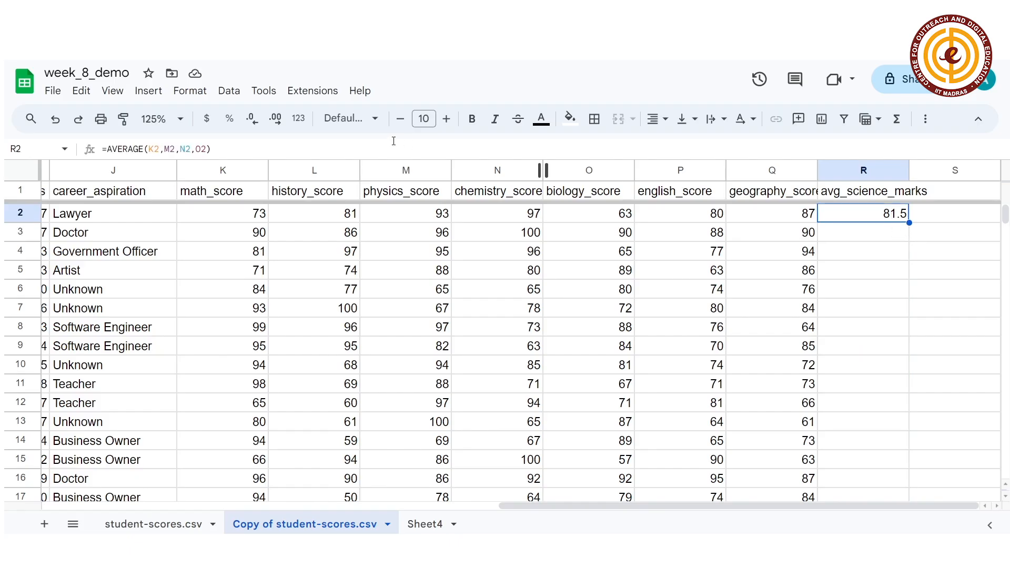
pyautogui.click(345, 149)
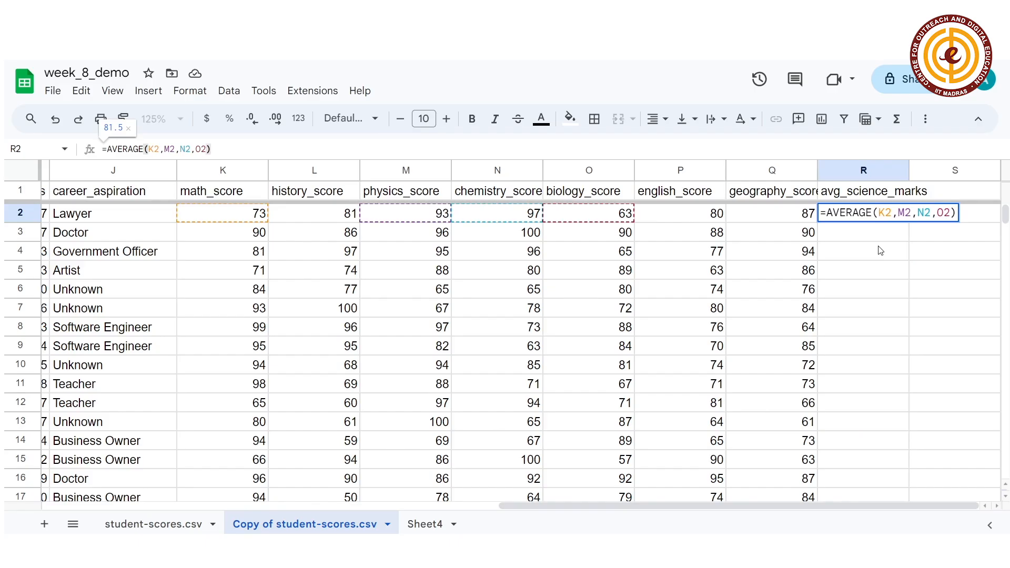
pyautogui.press('Return')
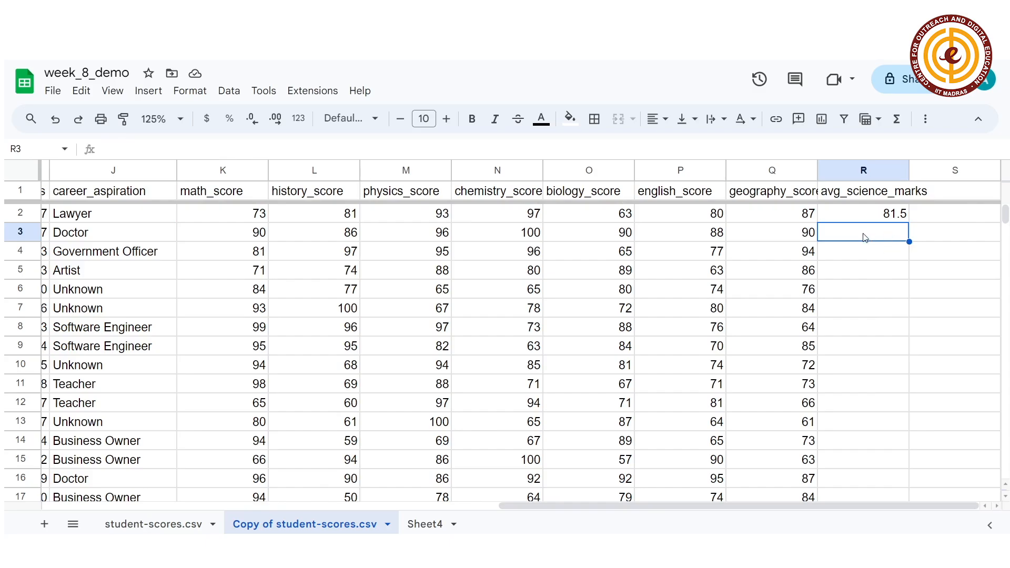
# - Fill the average formula from R2 down to R7 and check the references of the copy in R3
pyautogui.click(895, 220)
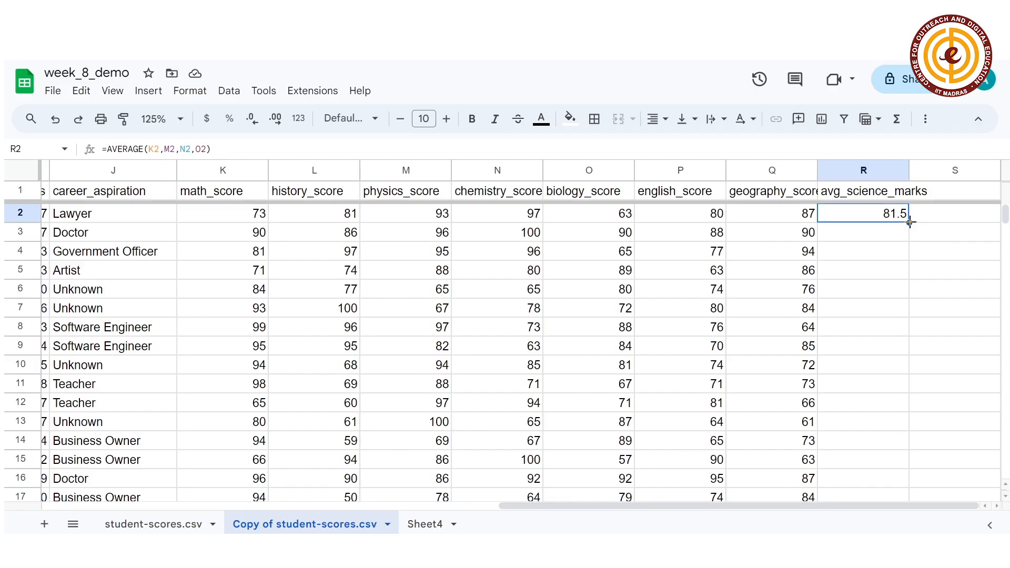
pyautogui.moveTo(910, 222); pyautogui.dragTo(909, 311)
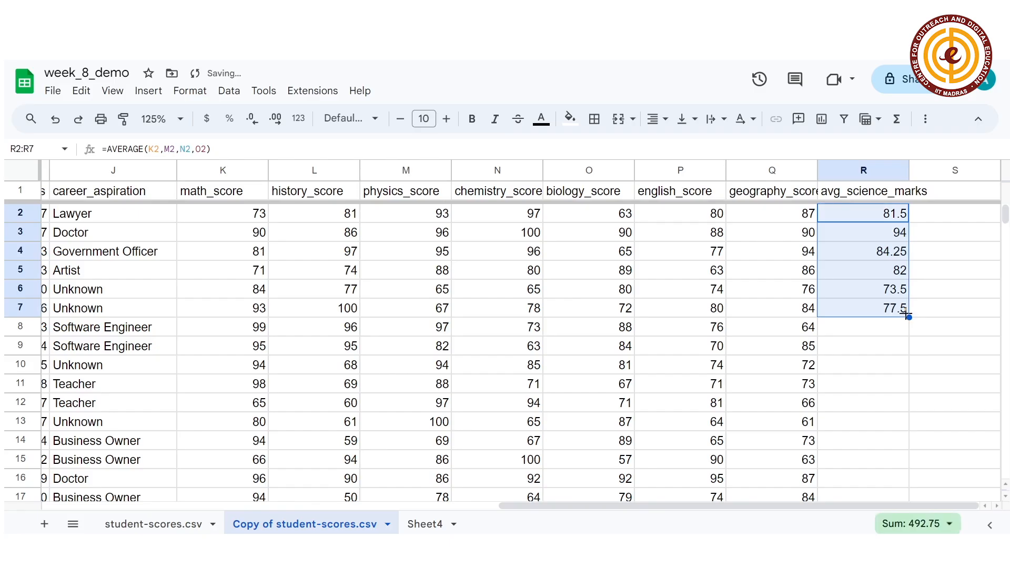
pyautogui.click(864, 330)
pyautogui.click(881, 236)
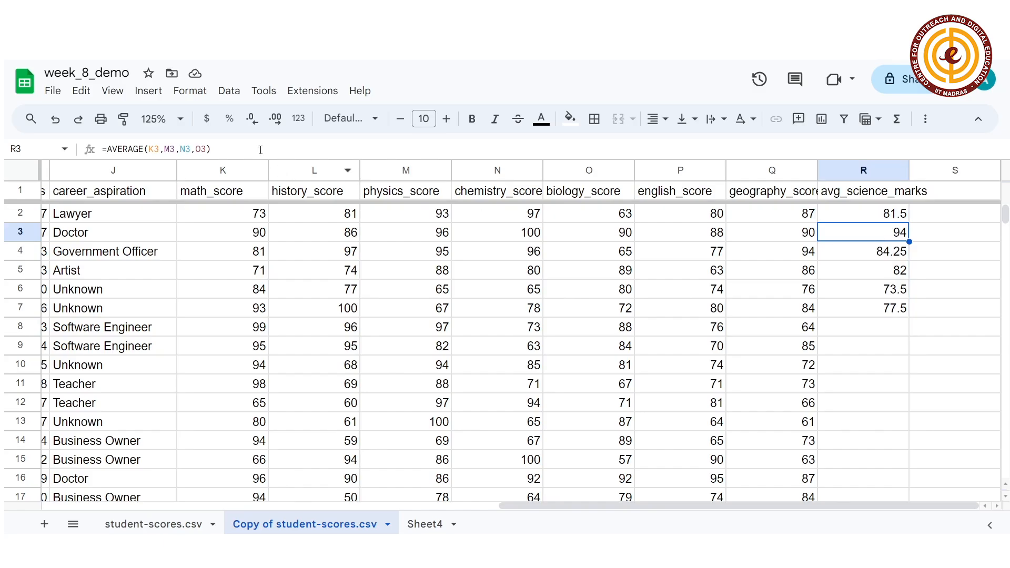
pyautogui.press('Return')
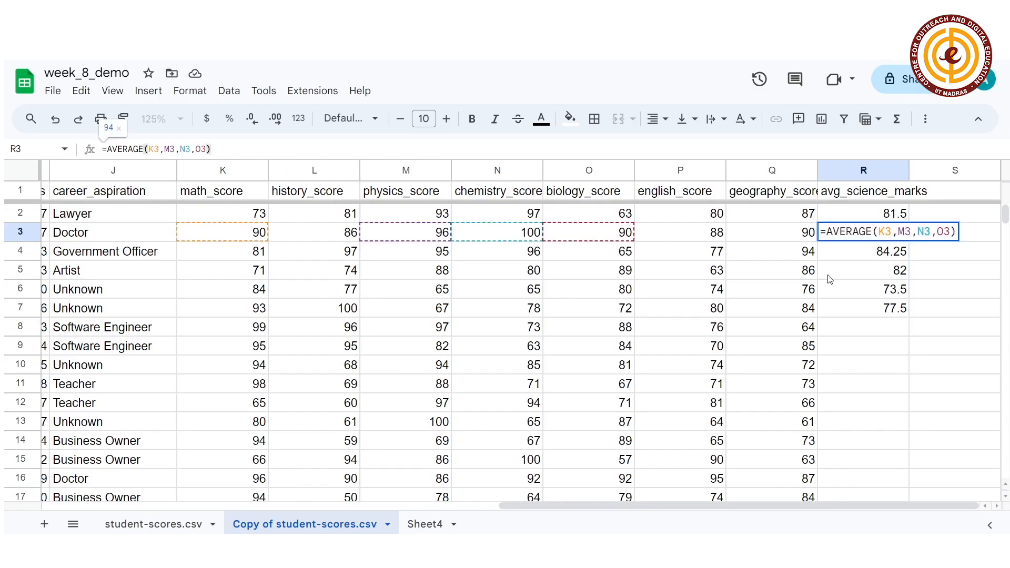
# - Fill the avg_science_marks formula from R7 down the rest of the student rows and check the copy in R2001
pyautogui.click(899, 309)
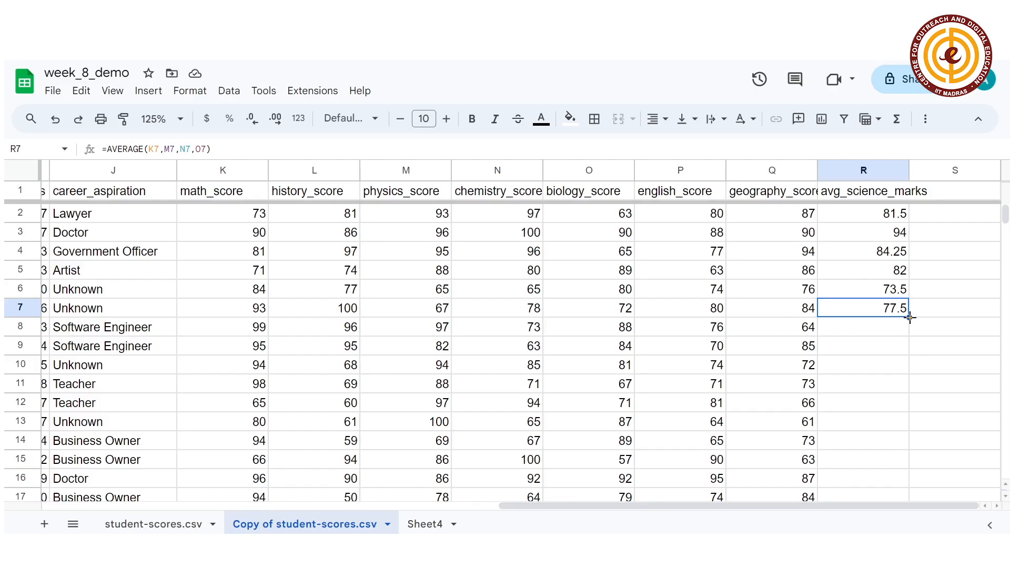
pyautogui.doubleClick(910, 318)
pyautogui.scroll(-9, 909, 342)
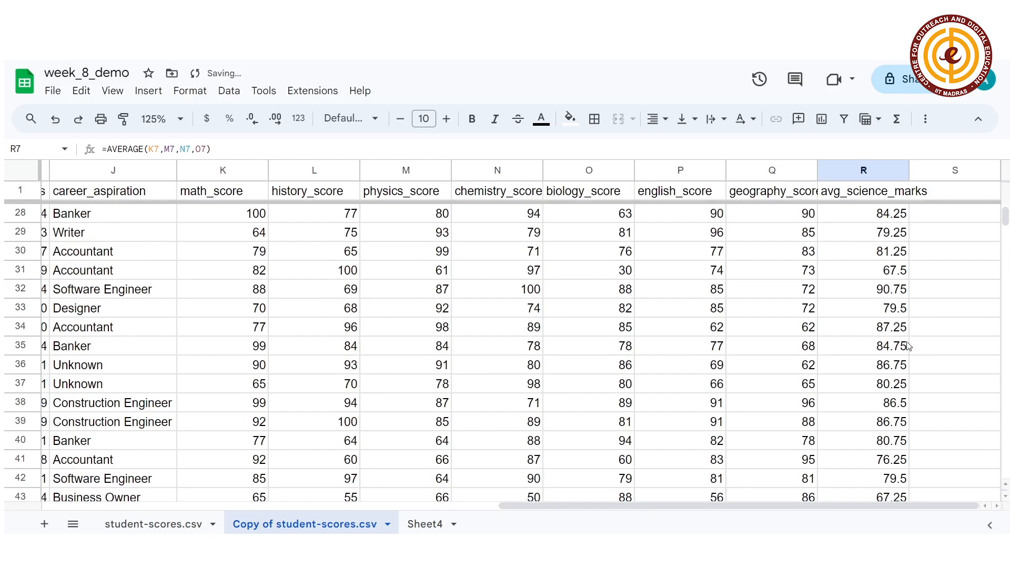
pyautogui.click(879, 348)
pyautogui.hotkey('ctrl', 'Down')
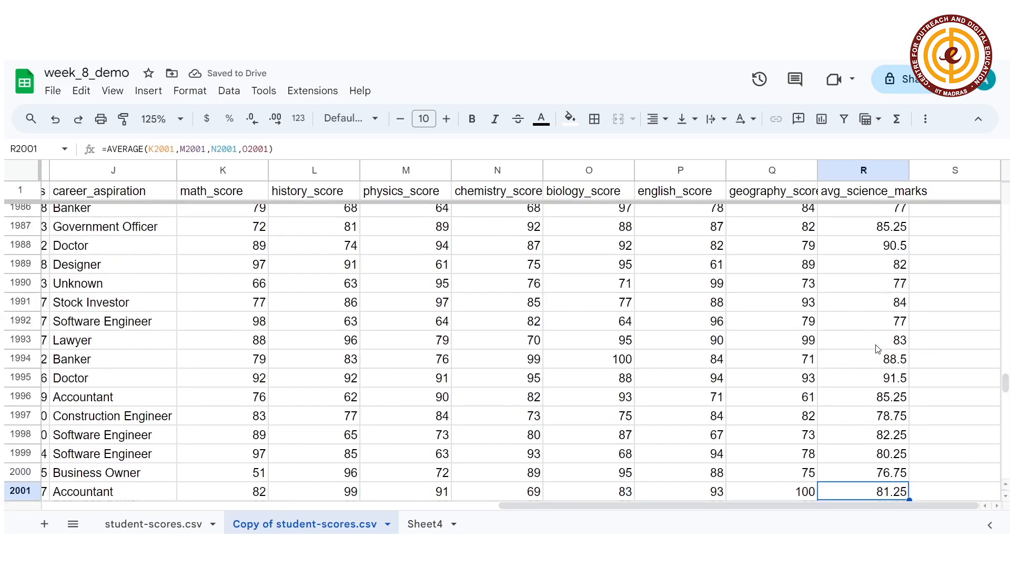
pyautogui.scroll(-1, 889, 400)
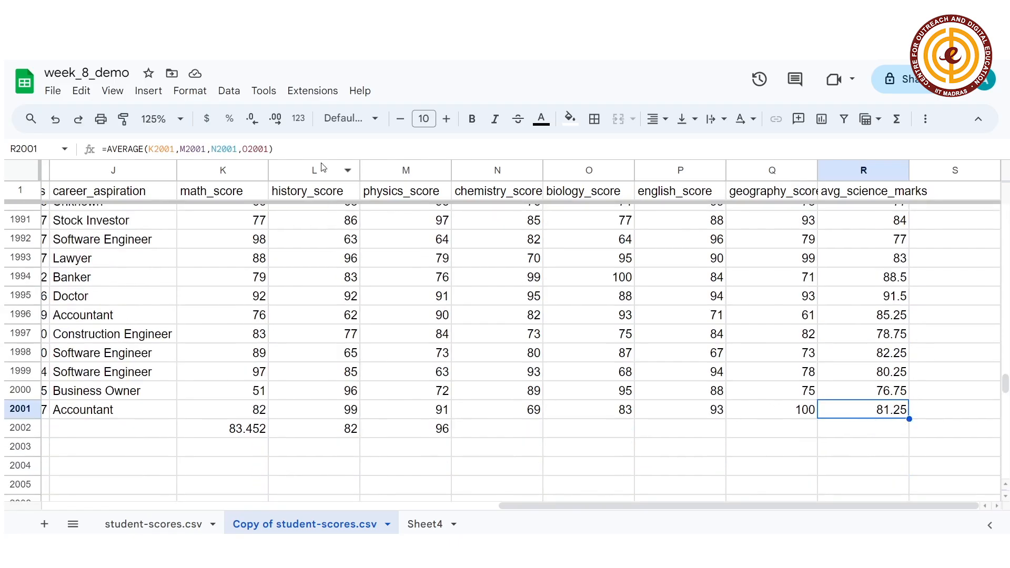
pyautogui.press('F2')
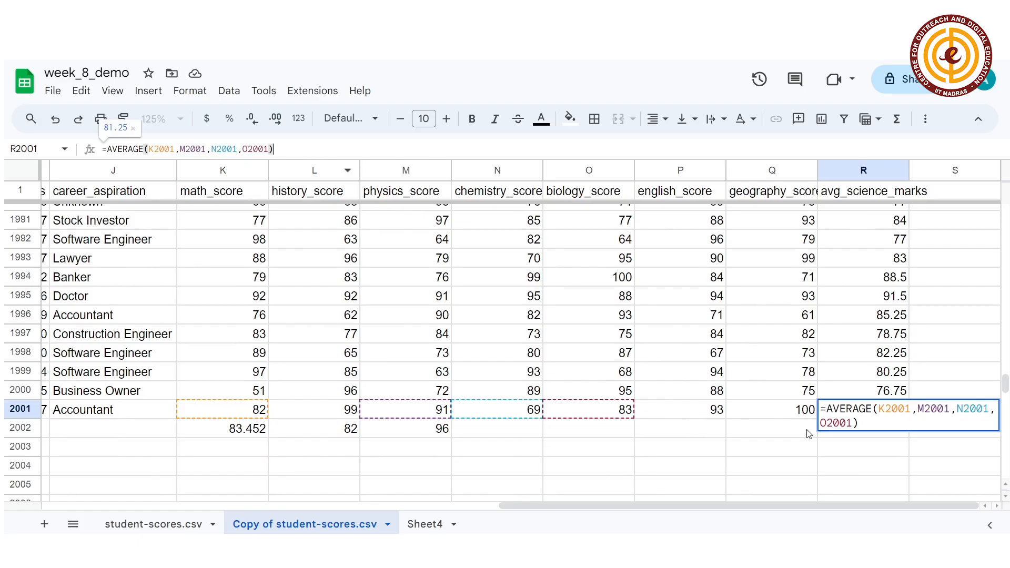
pyautogui.press('Return')
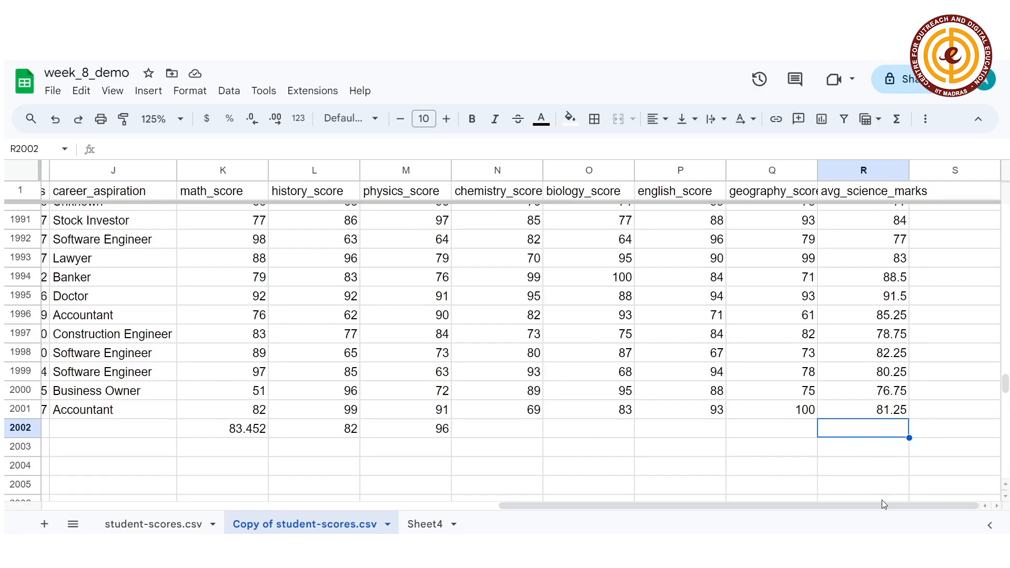
# - Freeze the columns up to column B so that id and first_name stay in view beside the score columns
pyautogui.moveTo(882, 504); pyautogui.dragTo(299, 495)
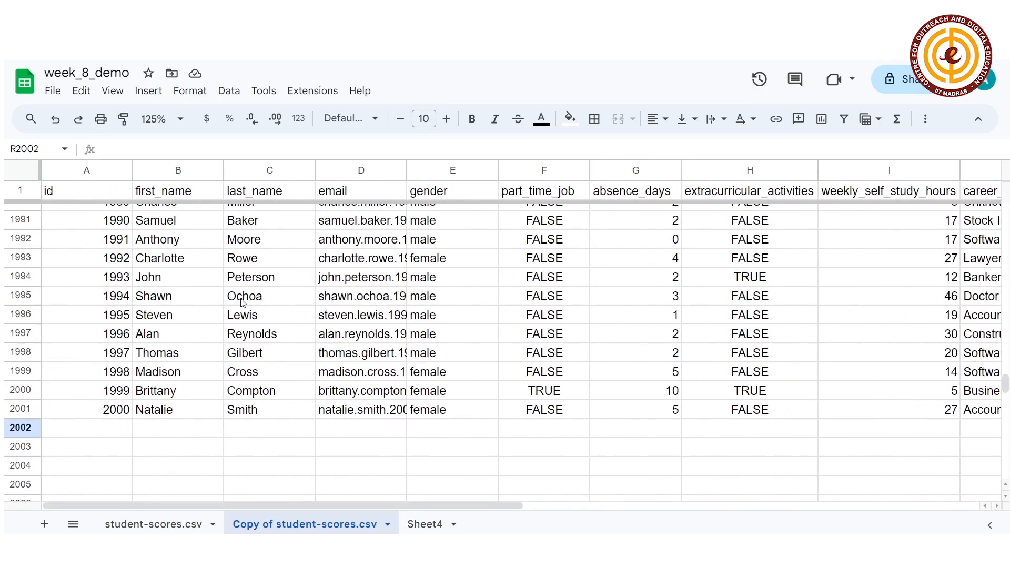
pyautogui.click(175, 171)
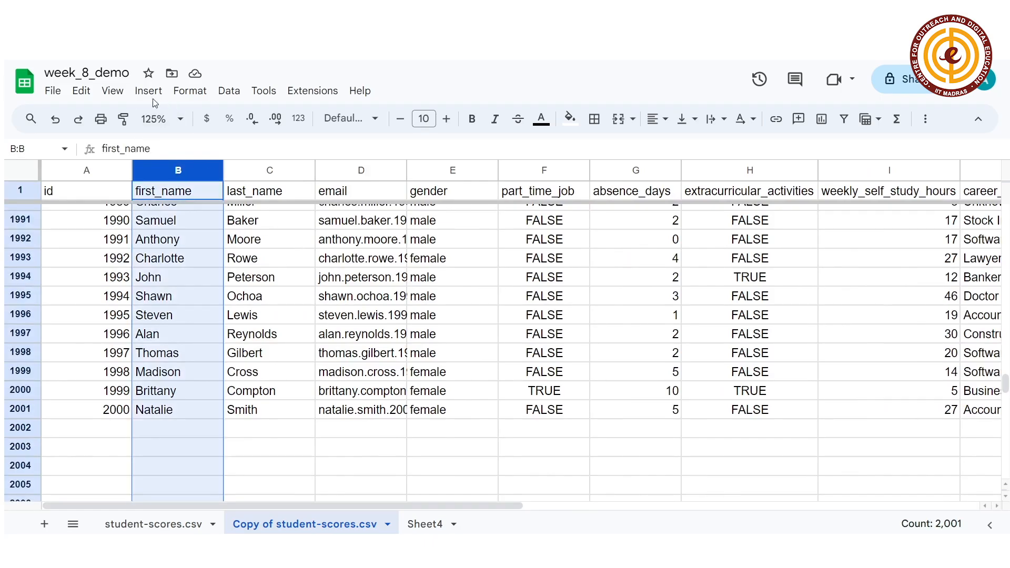
pyautogui.click(113, 91)
pyautogui.moveTo(190, 146)
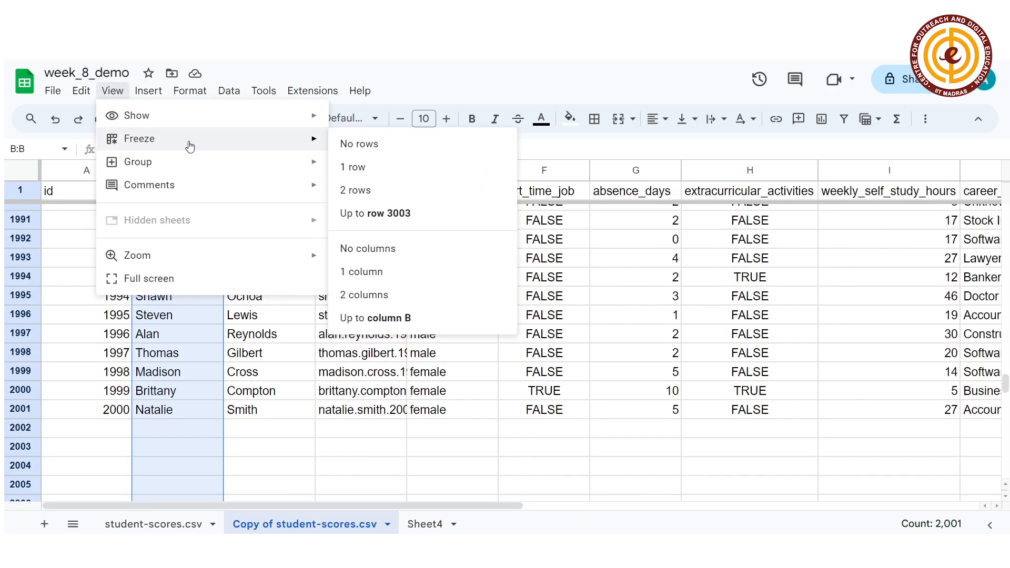
pyautogui.click(415, 318)
pyautogui.moveTo(353, 504); pyautogui.dragTo(496, 481)
pyautogui.click(204, 350)
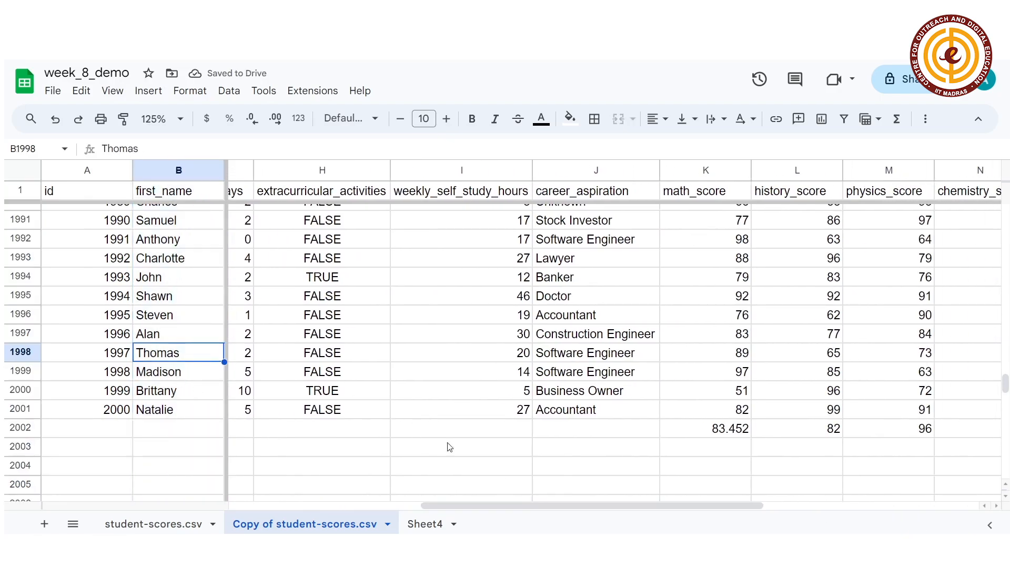
pyautogui.moveTo(705, 504); pyautogui.dragTo(921, 506)
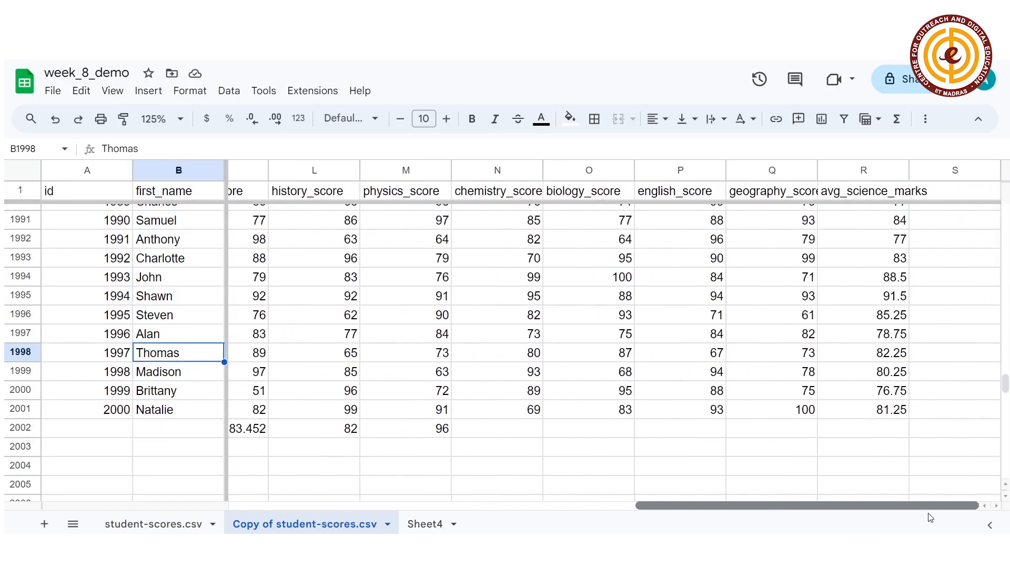
# - Return to the first student rows and add the header avg_arts_marks in S1, beside avg_science_marks
pyautogui.click(886, 410)
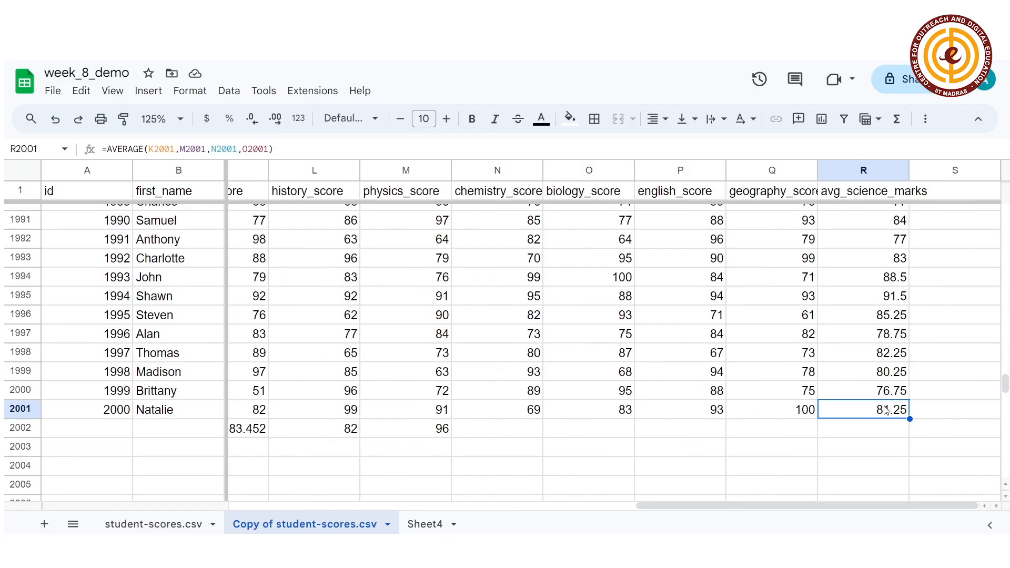
pyautogui.hotkey('ctrl', 'Up')
pyautogui.press('Down')
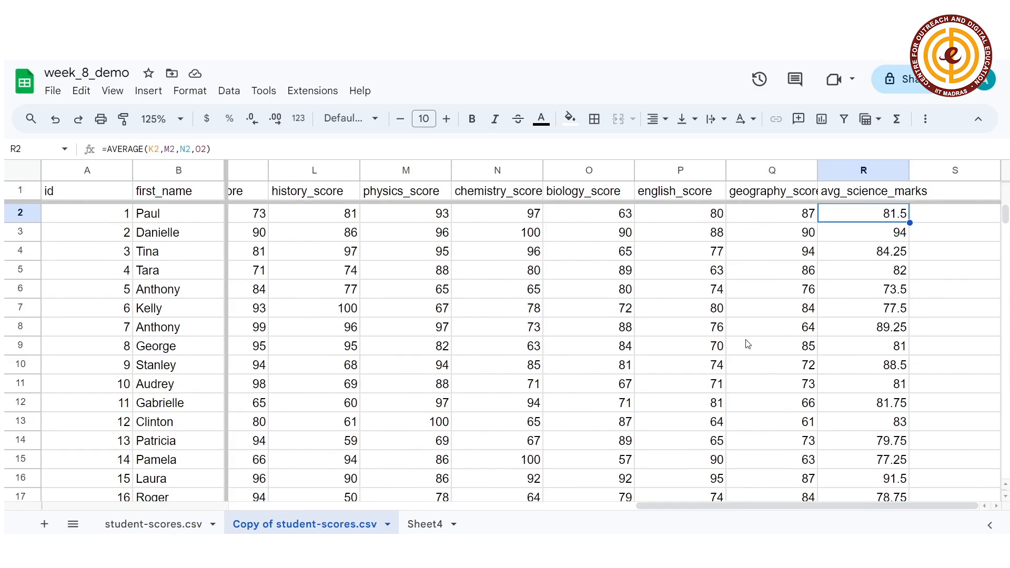
pyautogui.moveTo(751, 504)
pyautogui.mouseDown()
pyautogui.moveTo(697, 501)
pyautogui.moveTo(763, 497)
pyautogui.mouseUp()
pyautogui.click(959, 191)
pyautogui.write('a')
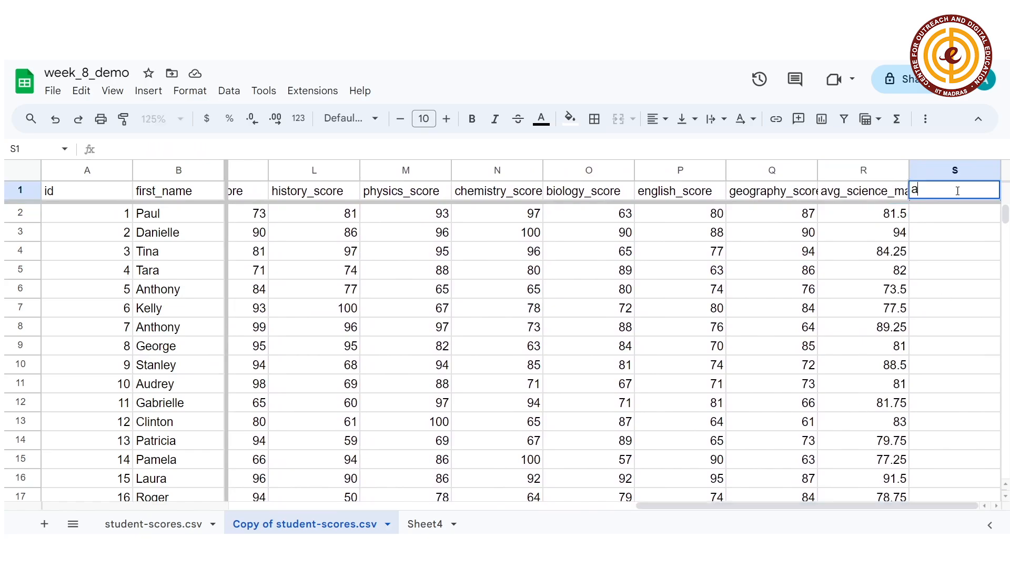
pyautogui.write('vg_arts_marks')
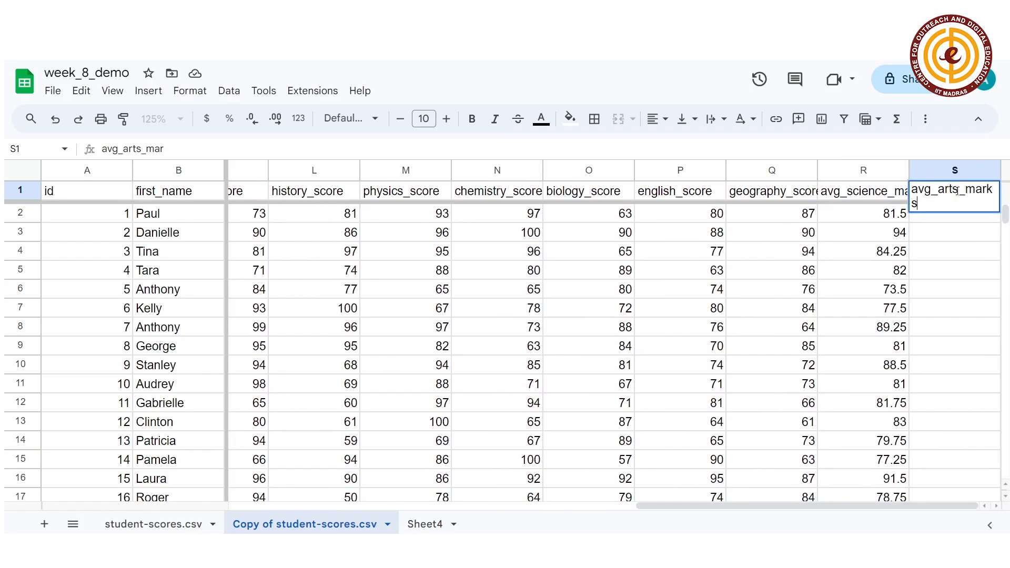
pyautogui.press('Return')
# - Average the first student's history, english and geography scores in S2 with =AVERAGE(L2,P2,Q2)
pyautogui.doubleClick(956, 215)
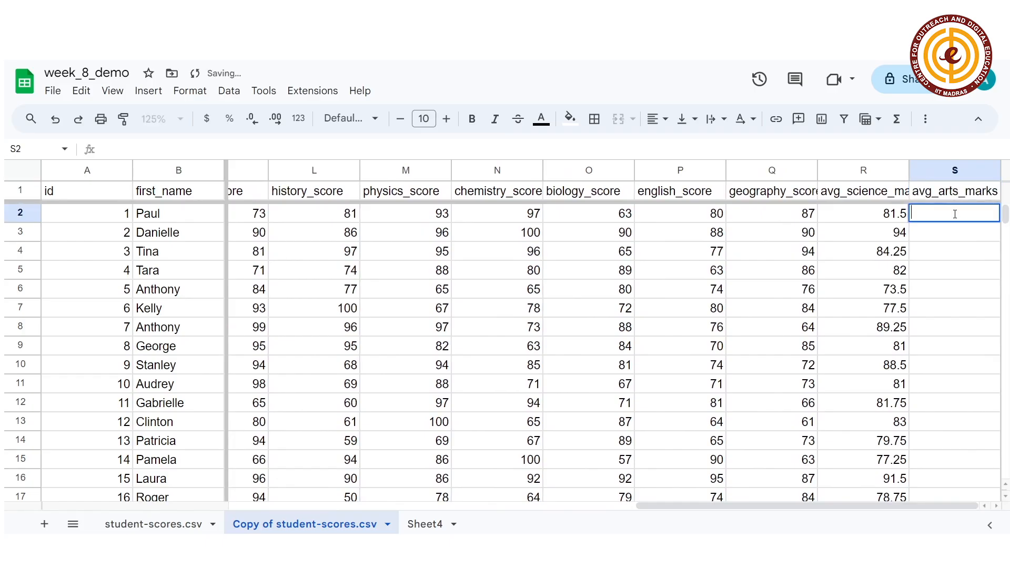
pyautogui.write('=aver')
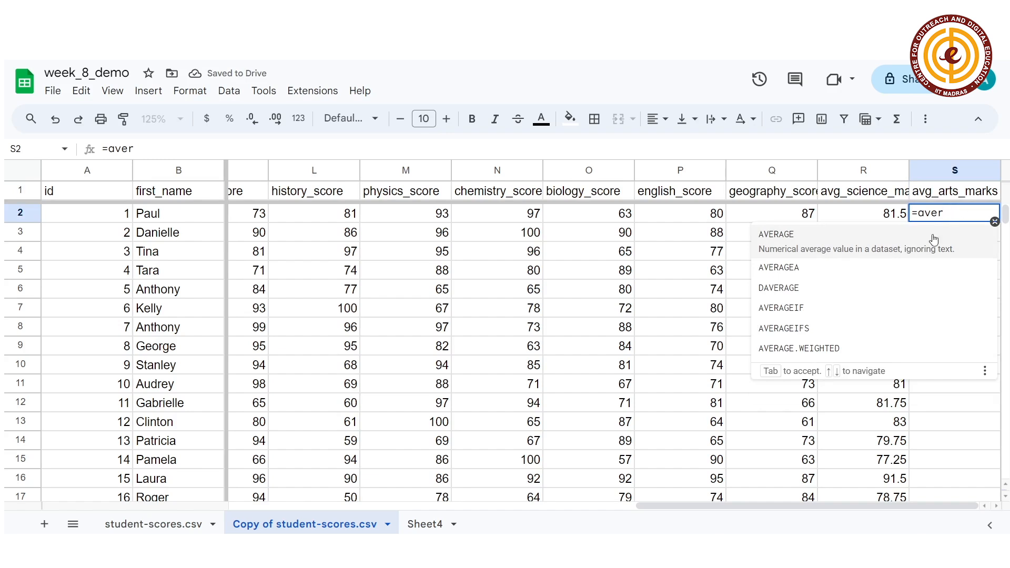
pyautogui.click(920, 248)
pyautogui.click(341, 211)
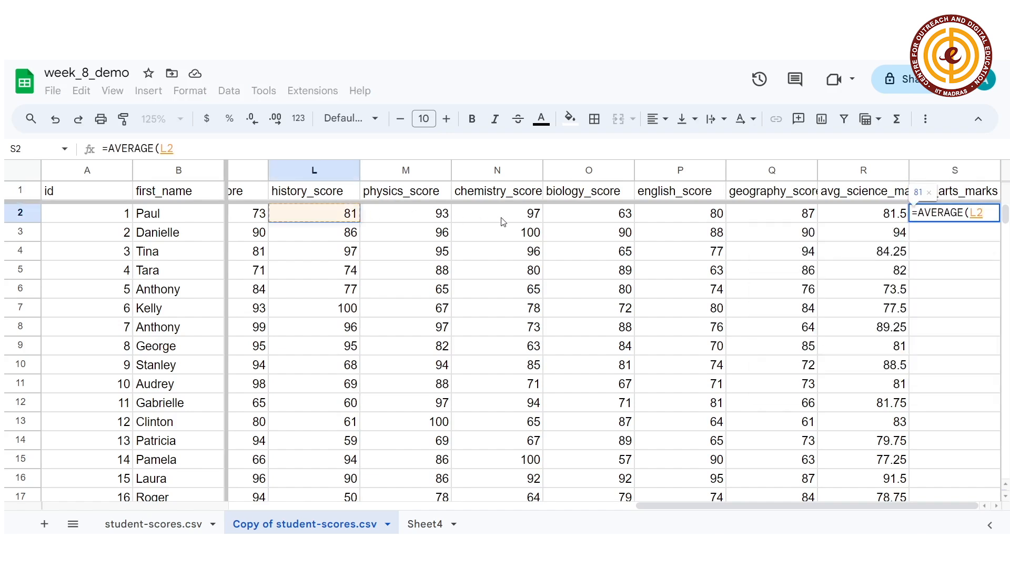
pyautogui.write(',')
pyautogui.click(664, 217)
pyautogui.write(',')
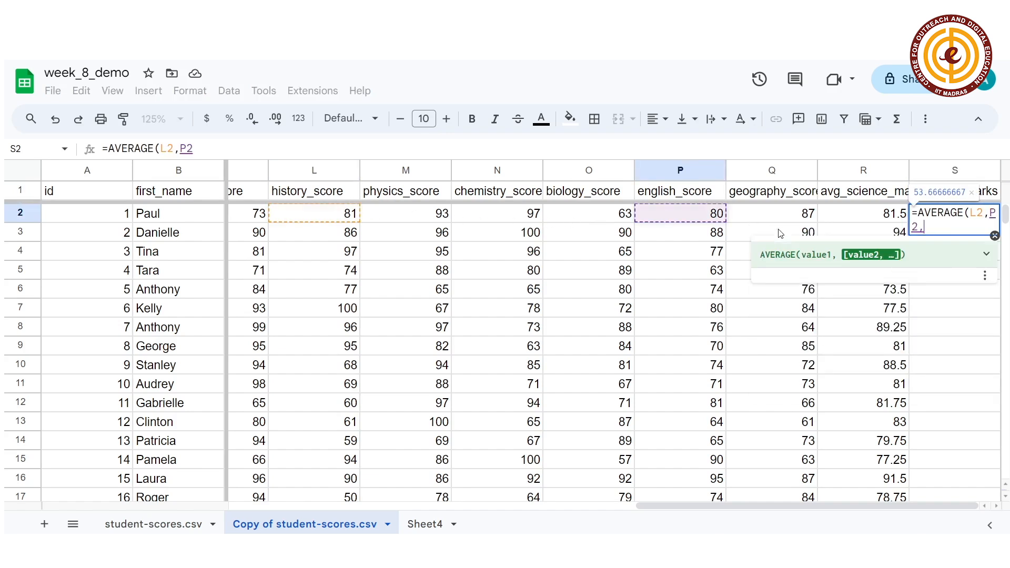
pyautogui.click(802, 220)
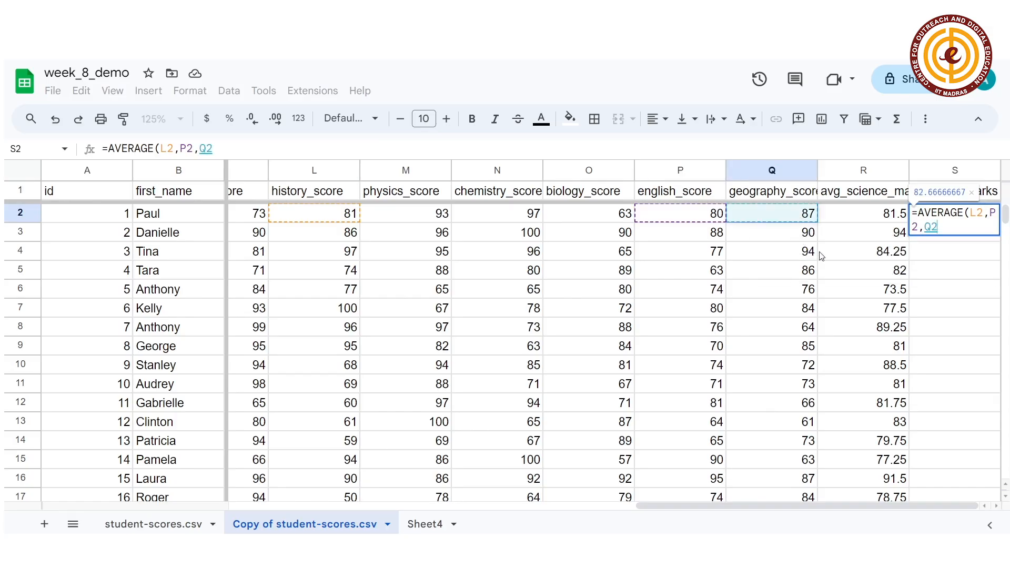
pyautogui.press('Return')
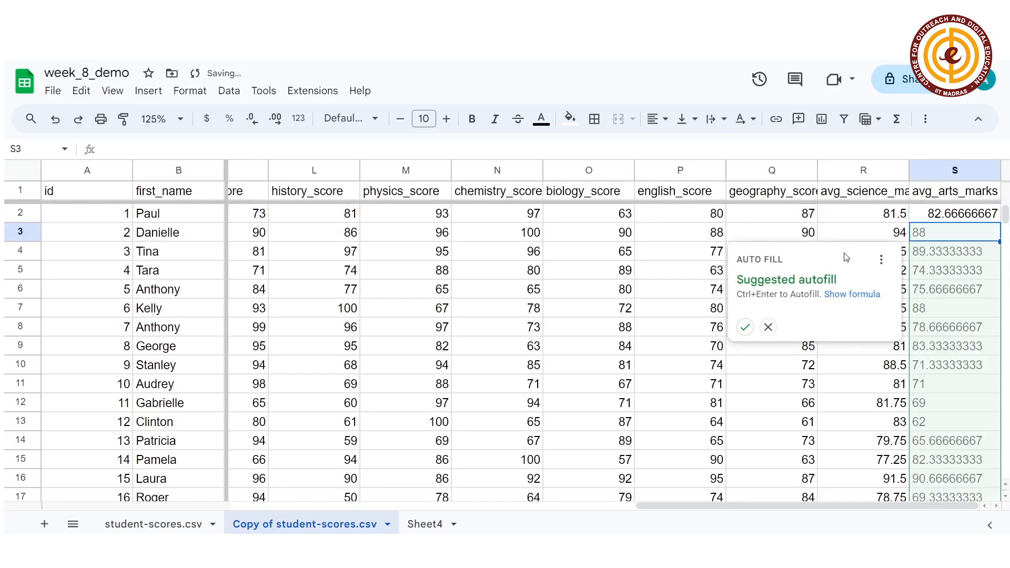
# - Accept the suggested autofill for the avg_arts_marks column and check the formula filled into S4
pyautogui.click(745, 328)
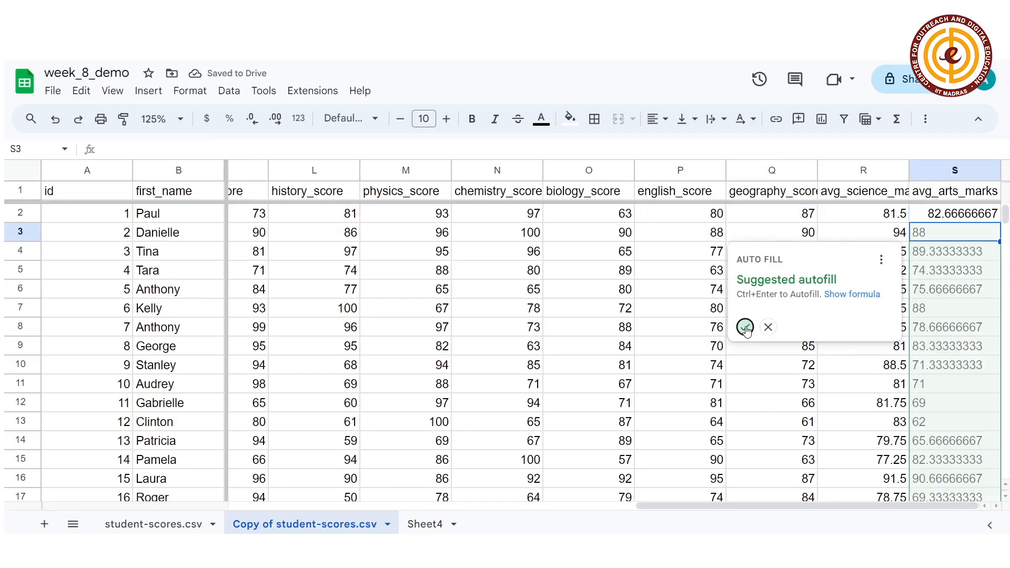
pyautogui.click(971, 248)
pyautogui.click(250, 142)
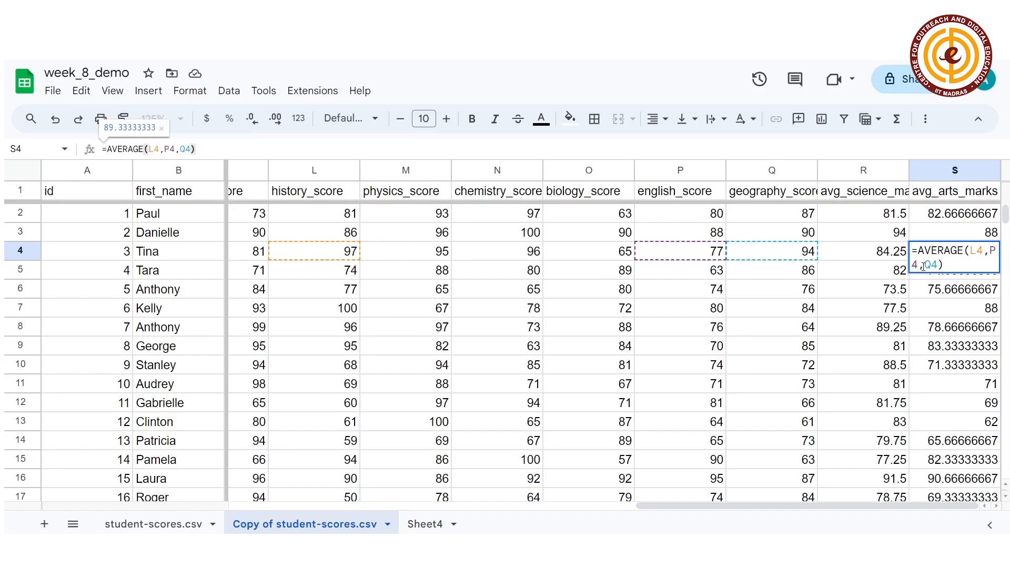
pyautogui.press('Return')
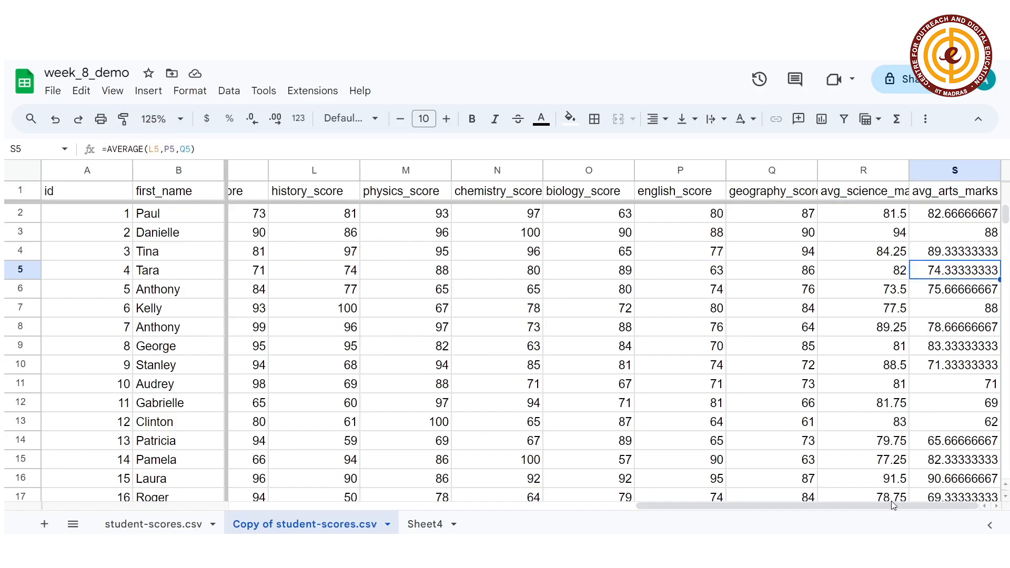
# - Insert five empty columns to the right of avg_arts_marks by using the selection of columns O to S
pyautogui.rightClick(965, 174)
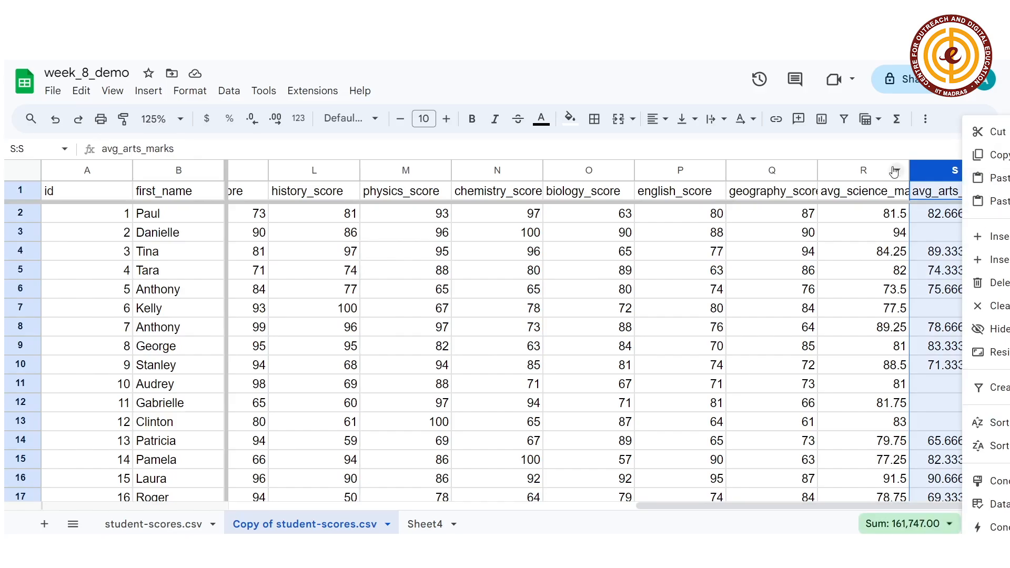
pyautogui.rightClick(895, 171)
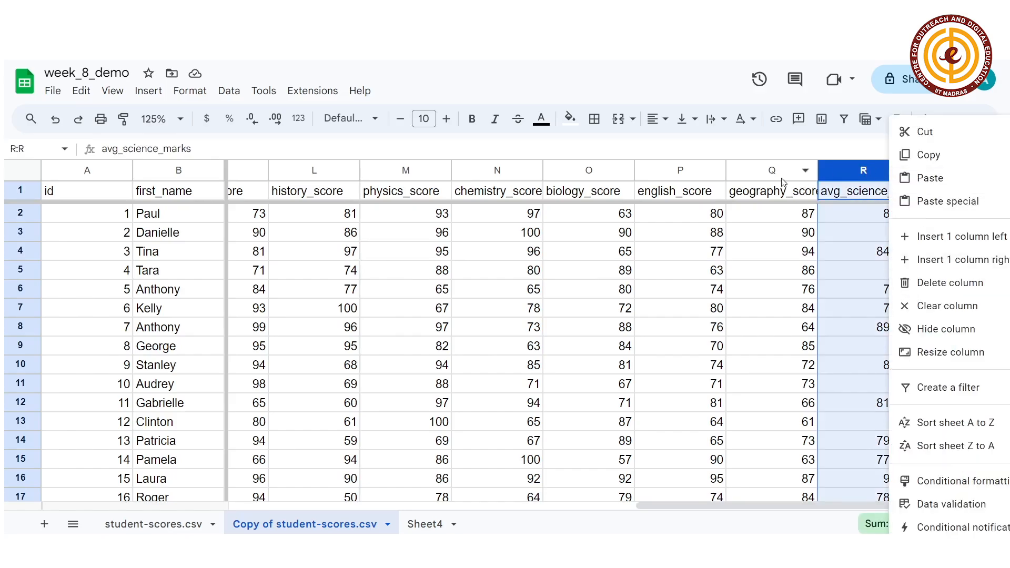
pyautogui.rightClick(709, 174)
pyautogui.rightClick(527, 173)
pyautogui.rightClick(855, 173)
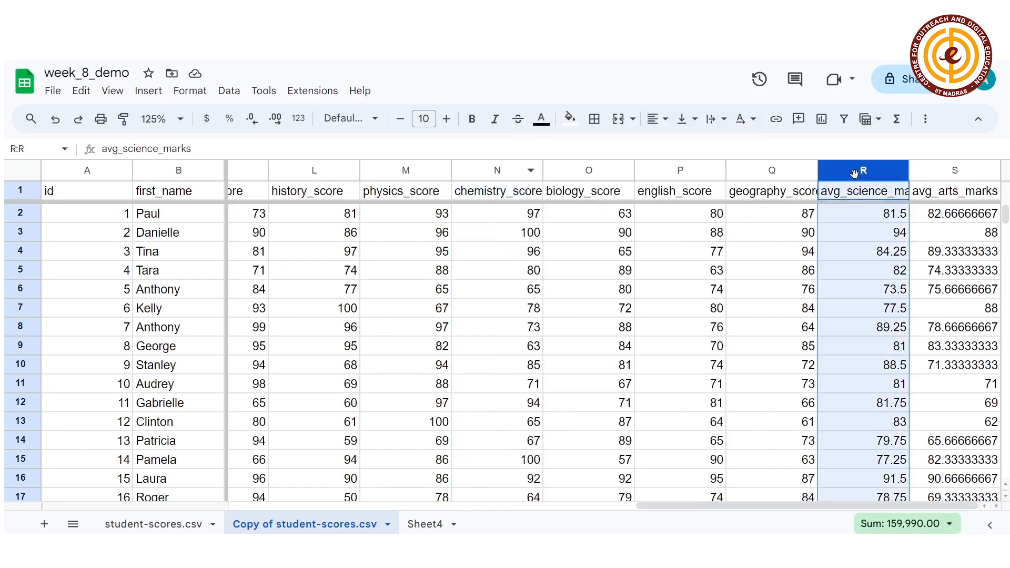
pyautogui.moveTo(597, 173); pyautogui.dragTo(929, 173)
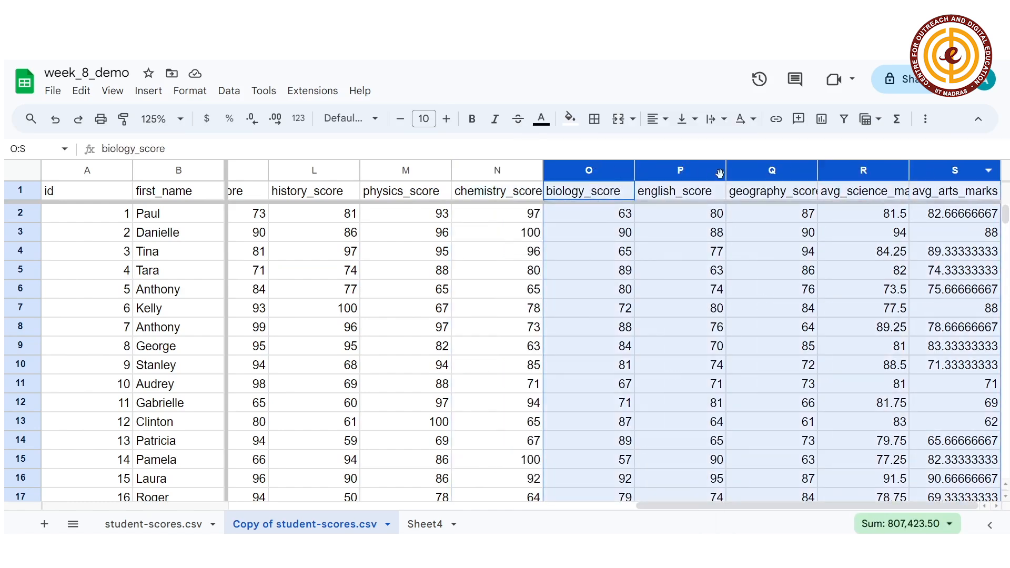
pyautogui.rightClick(863, 171)
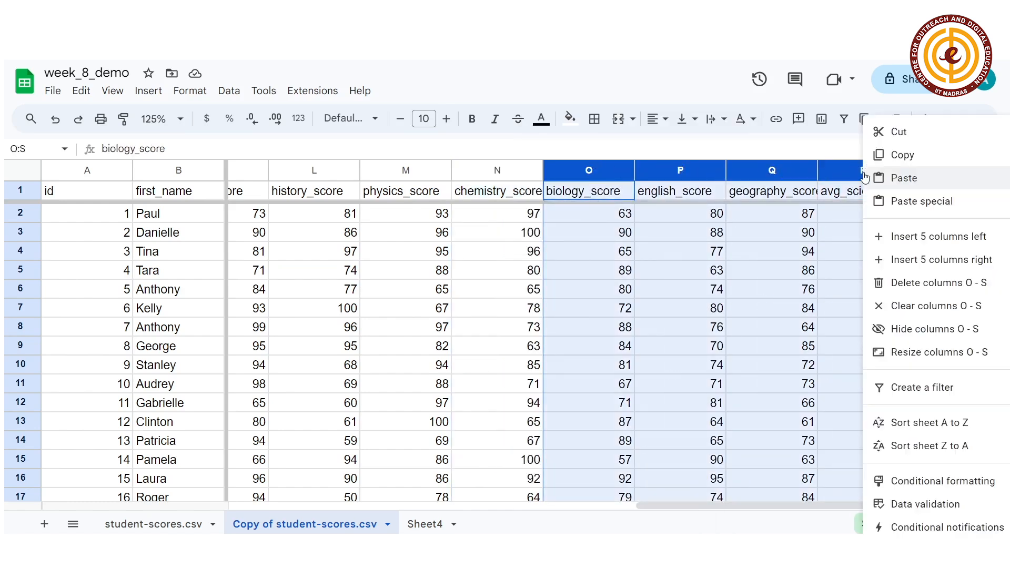
pyautogui.click(939, 260)
pyautogui.moveTo(779, 506); pyautogui.dragTo(933, 503)
pyautogui.click(794, 346)
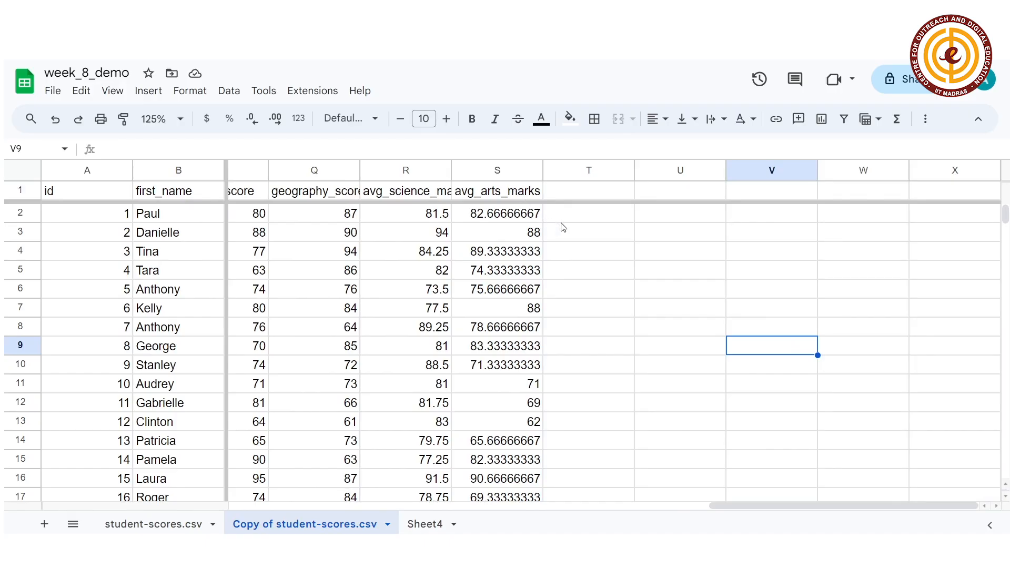
# - Begin an IF formula in T2 that tests whether avg_science_marks is less than avg_arts_marks, R2<S2
pyautogui.click(590, 220)
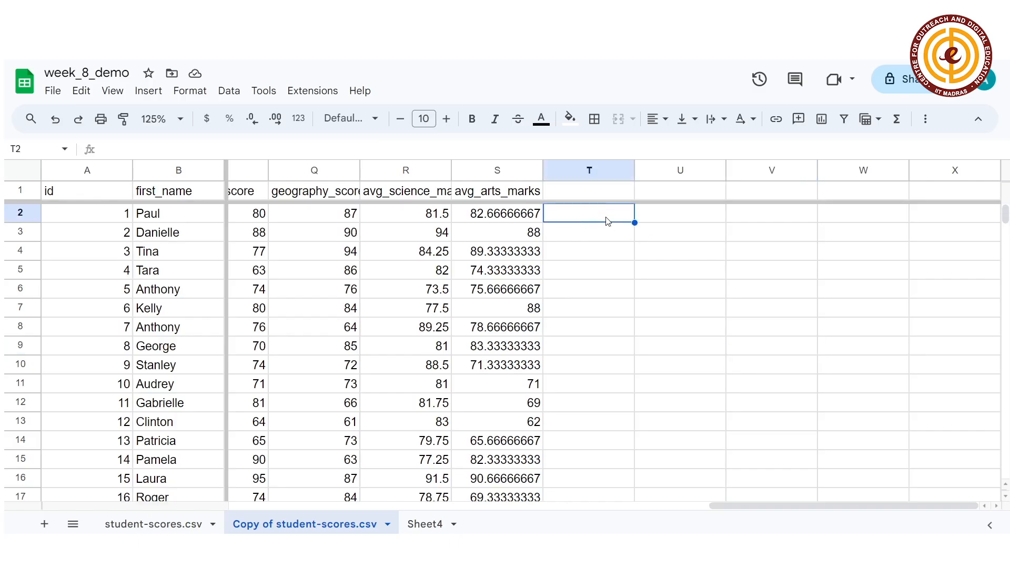
pyautogui.write('S')
pyautogui.press('BackSpace')
pyautogui.write('A')
pyautogui.press('BackSpace')
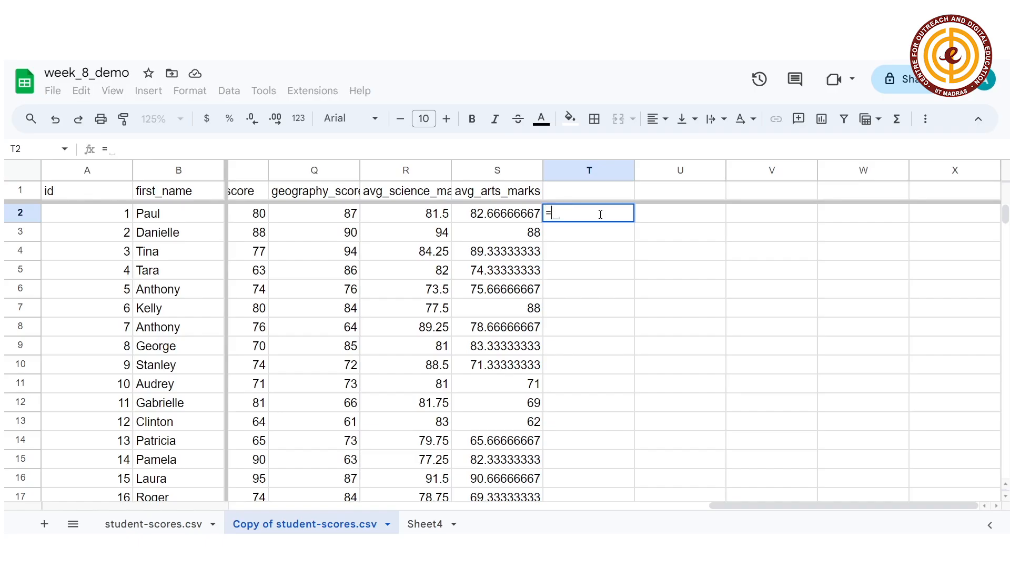
pyautogui.write('If')
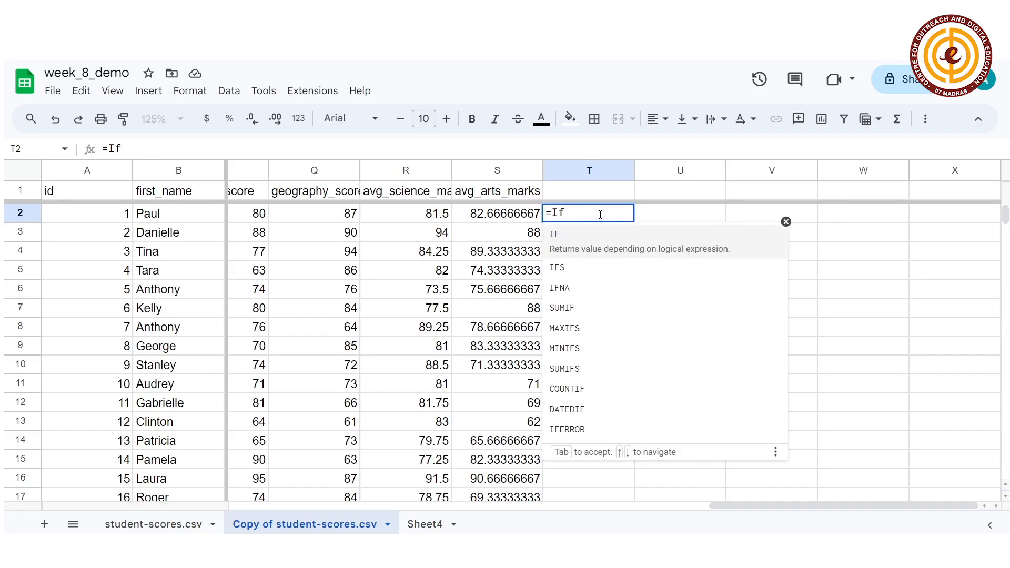
pyautogui.click(608, 235)
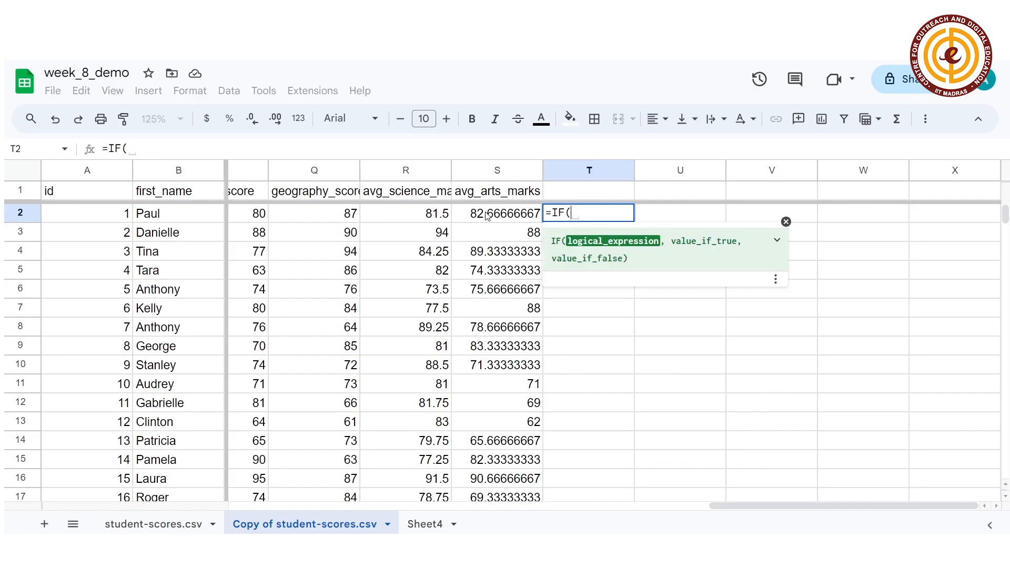
pyautogui.click(437, 217)
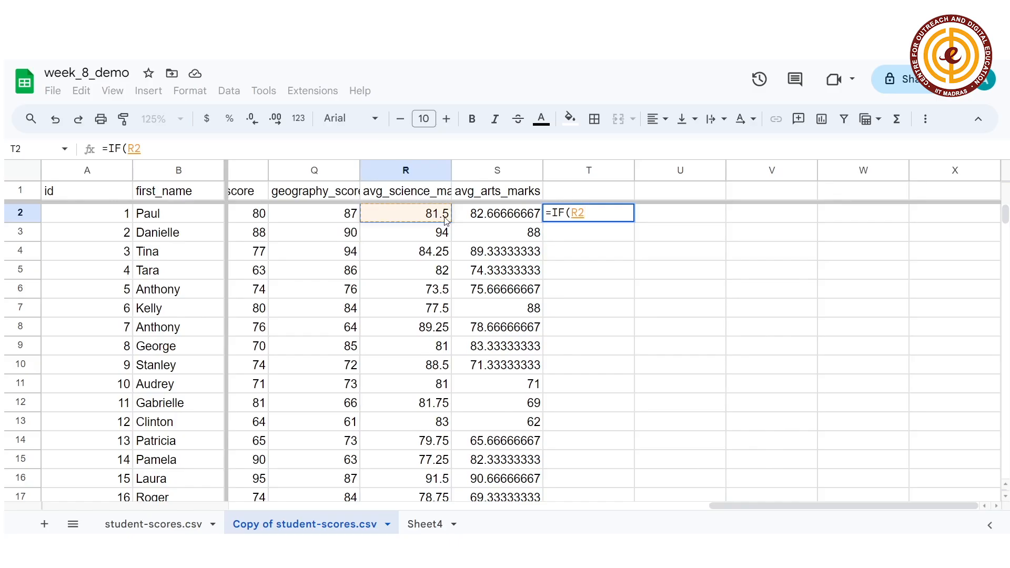
pyautogui.write('<')
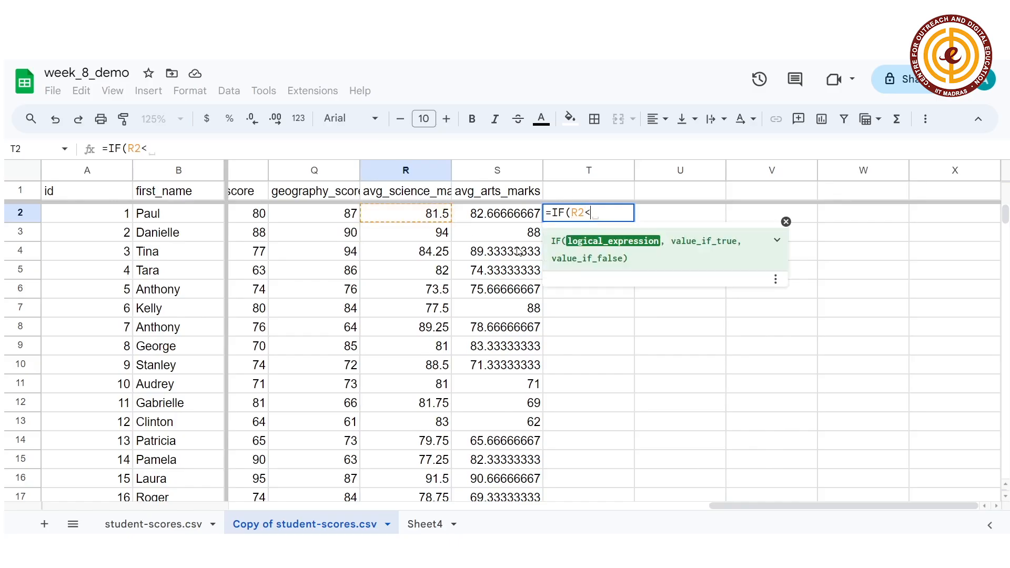
pyautogui.click(503, 218)
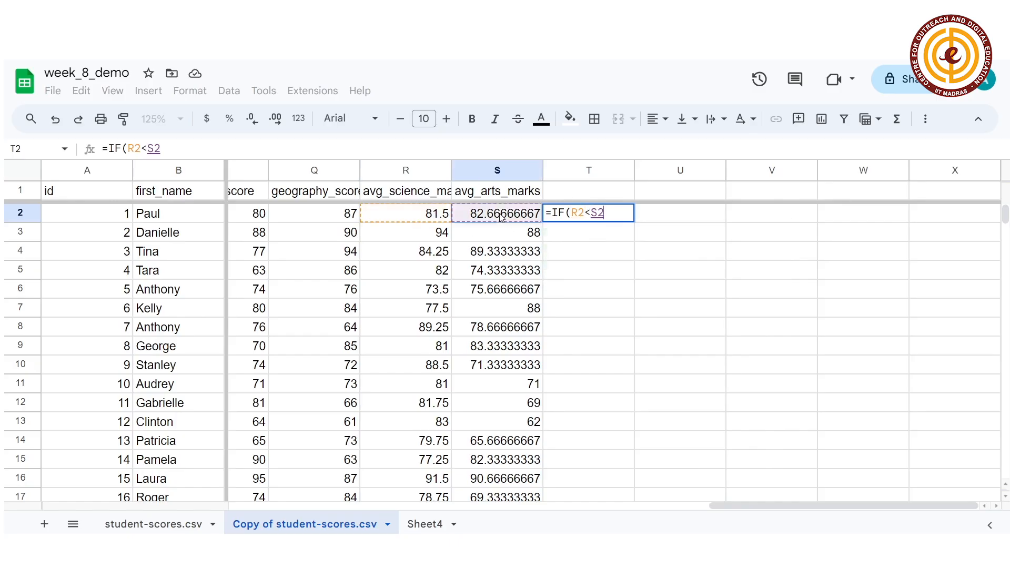
# - Complete the T2 formula as =IF(R2<S2,"A","S"), returning "A" when the test is true and "S" otherwise
pyautogui.write(',')
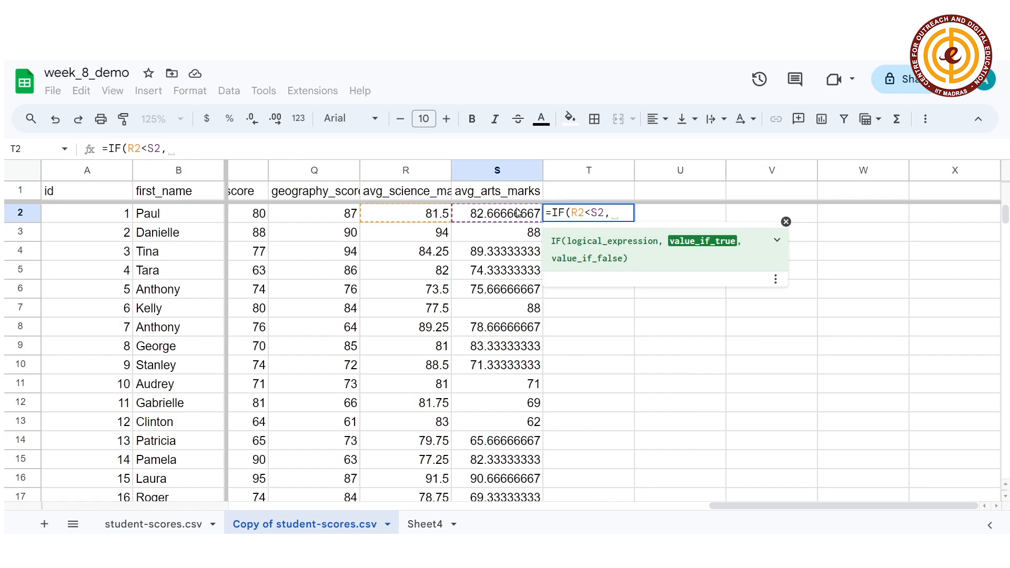
pyautogui.write('"')
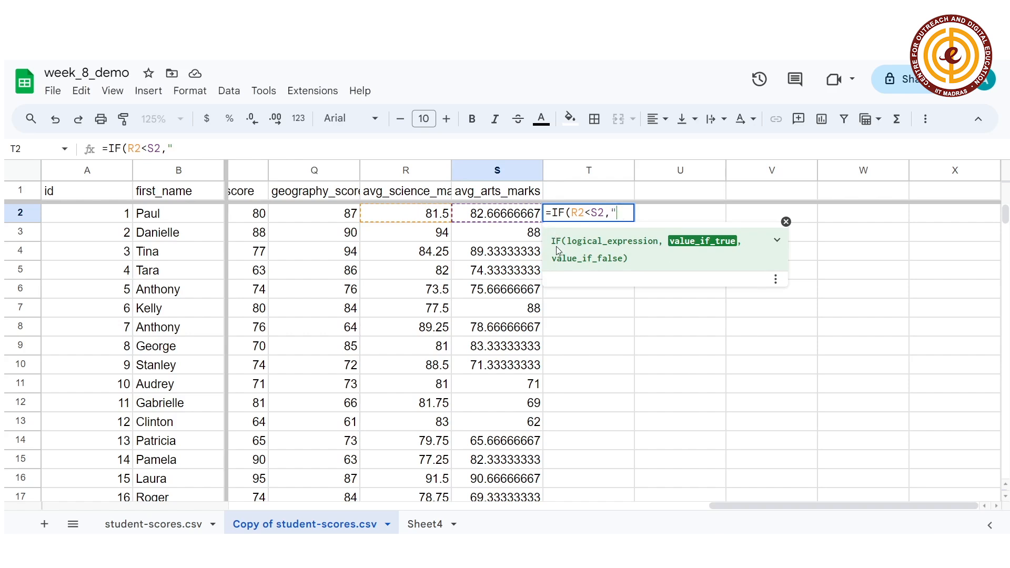
pyautogui.write('A", ')
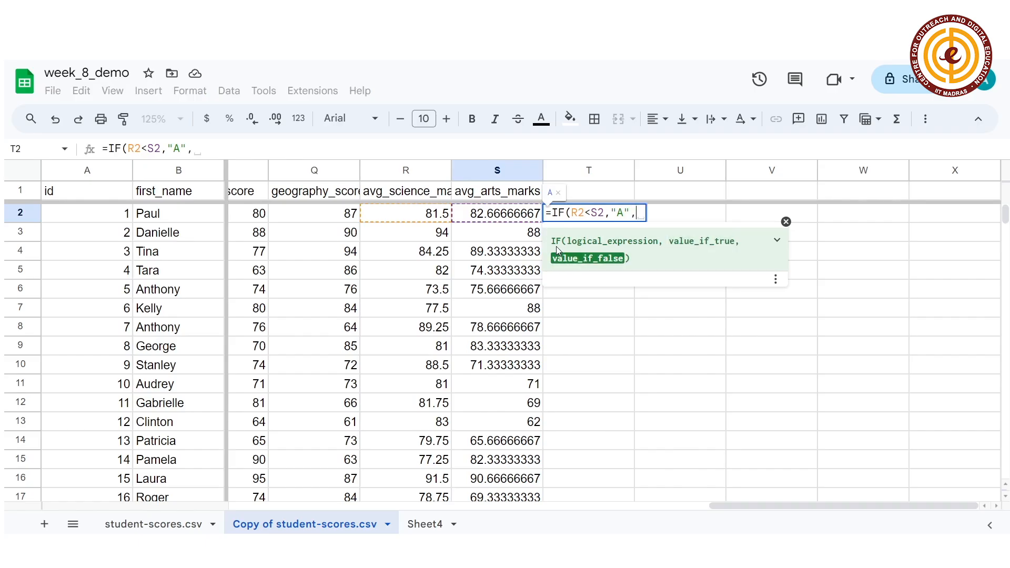
pyautogui.write('"')
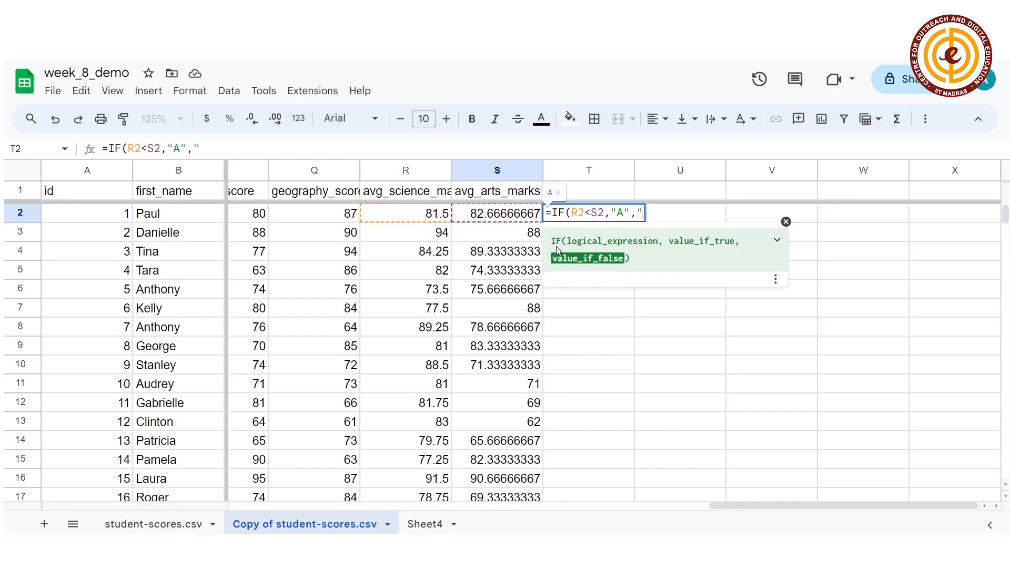
pyautogui.write('S")')
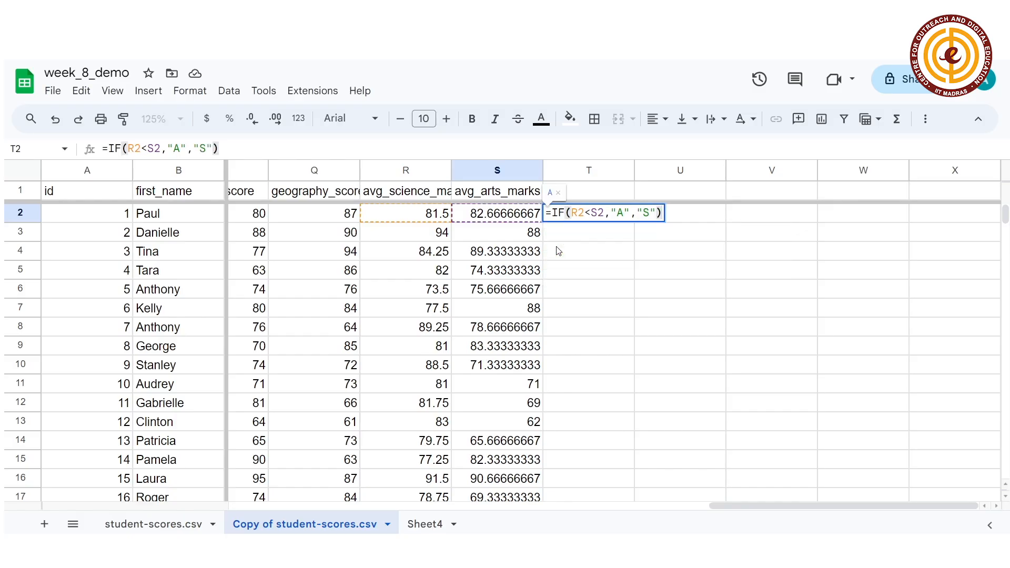
pyautogui.press('Return')
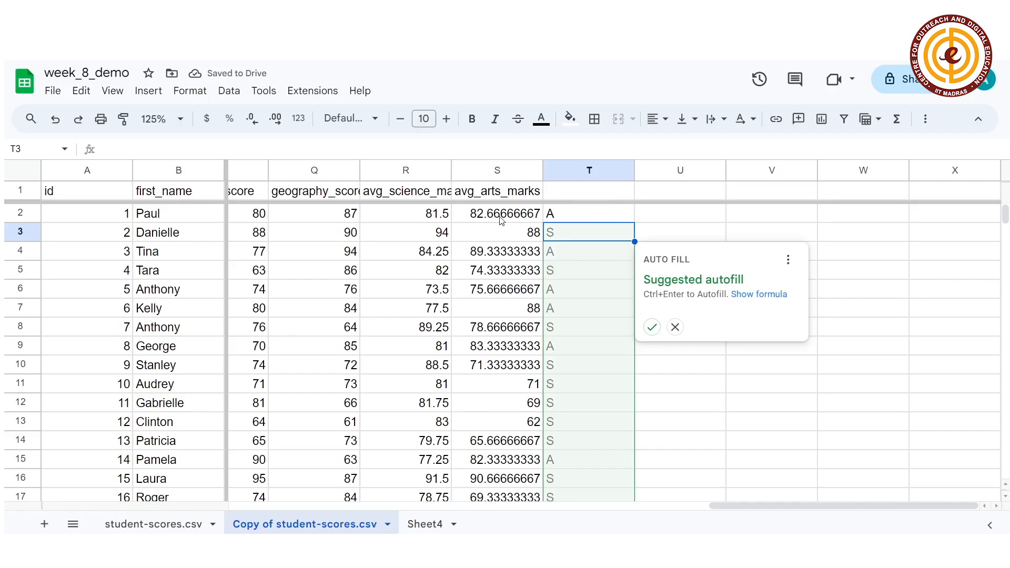
# - Accept the suggested autofill of the IF formula down column T and check the formula in T5
pyautogui.click(653, 329)
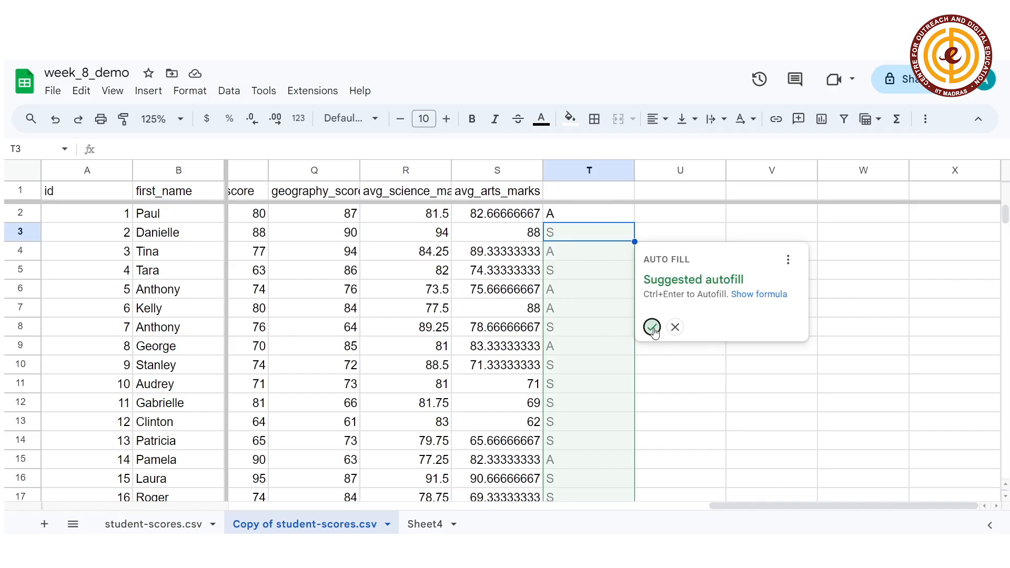
pyautogui.click(592, 251)
pyautogui.click(593, 278)
pyautogui.click(308, 150)
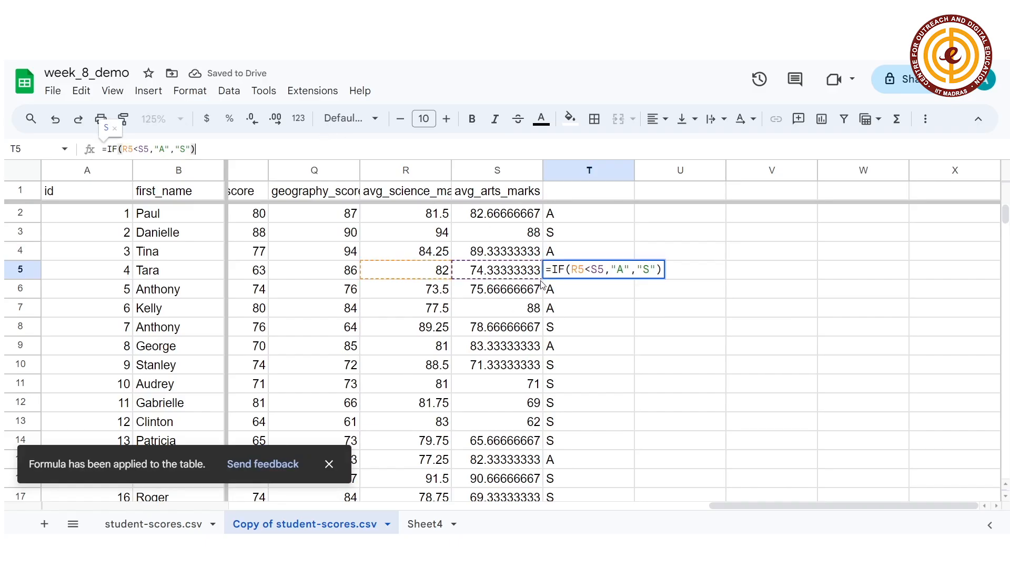
pyautogui.press('Return')
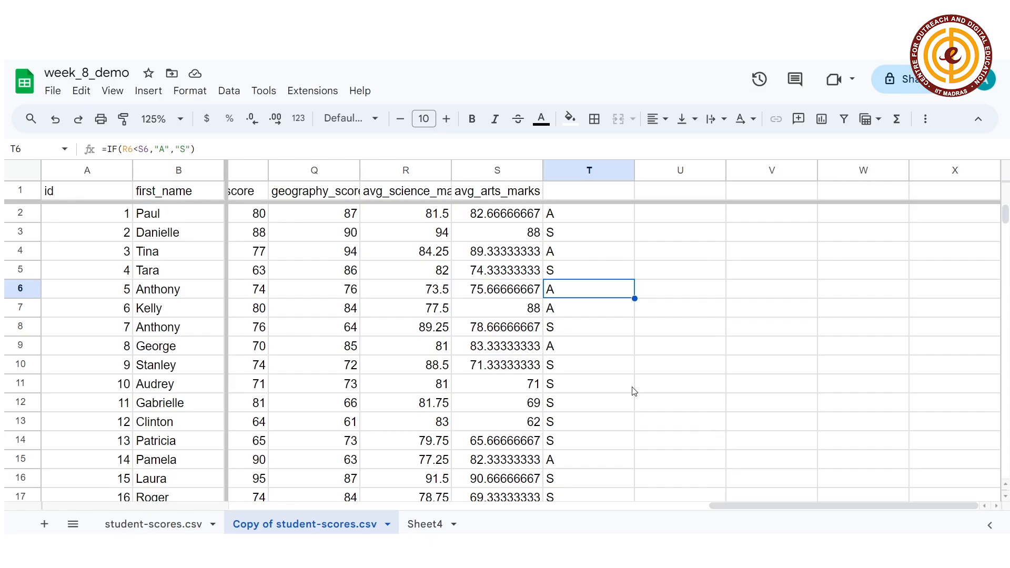
# - Go to the end of column T and delete the extra formulas in S2002:T2002 below the last student
pyautogui.click(584, 446)
pyautogui.hotkey('ctrl', 'Down')
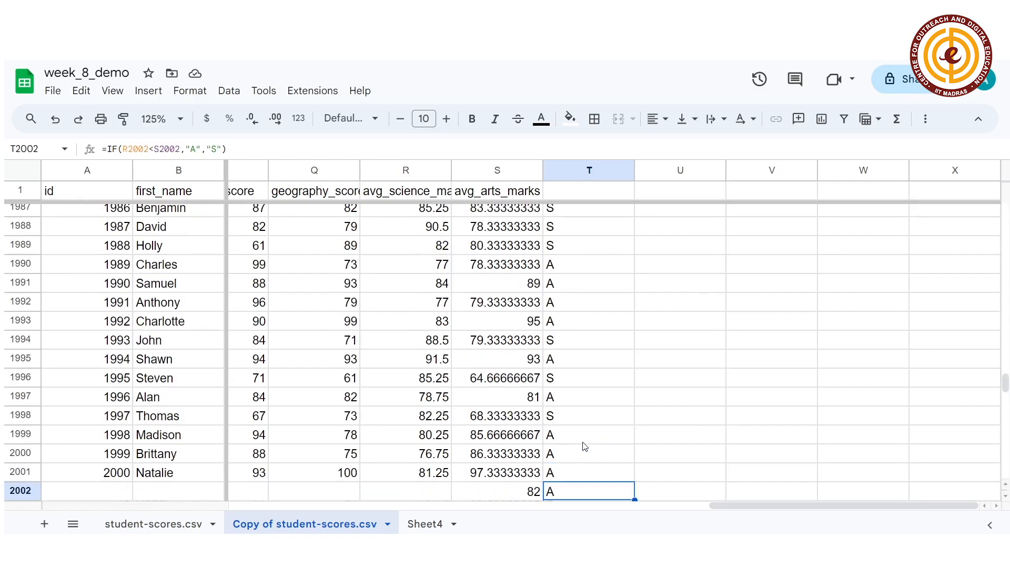
pyautogui.press('Down')
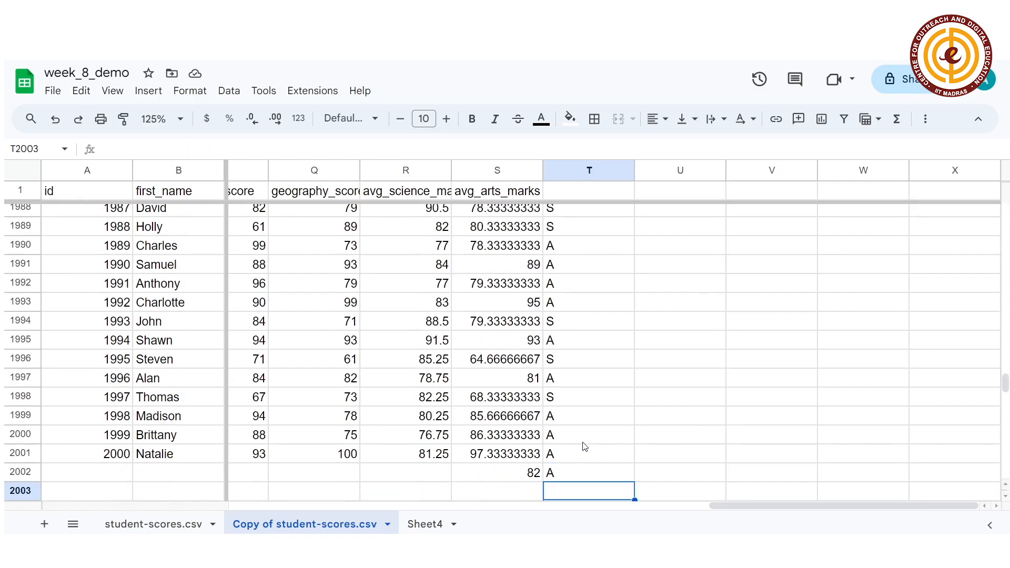
pyautogui.scroll(-2, 583, 439)
pyautogui.scroll(2, 579, 426)
pyautogui.scroll(-2, 576, 429)
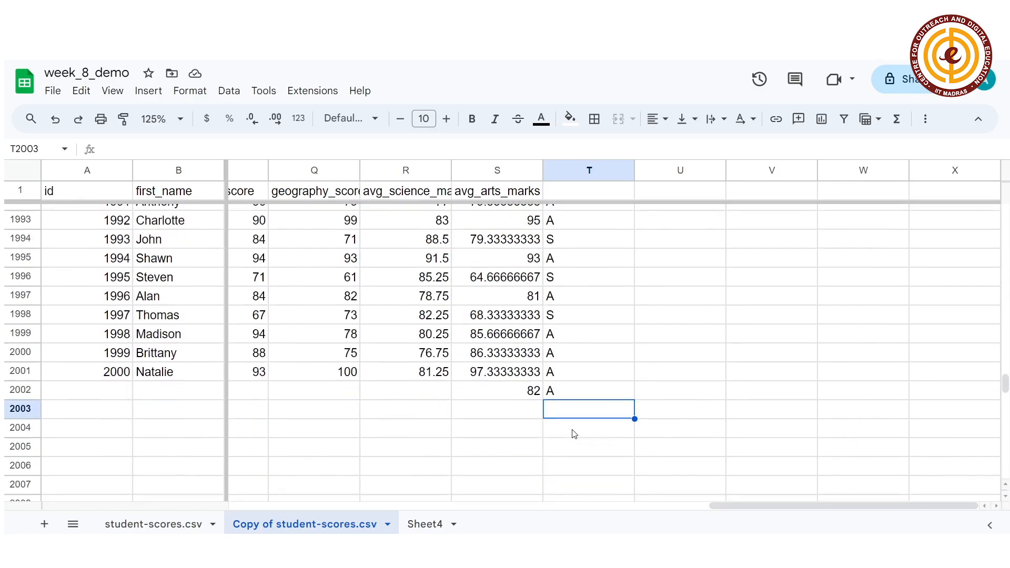
pyautogui.click(555, 397)
pyautogui.click(515, 397)
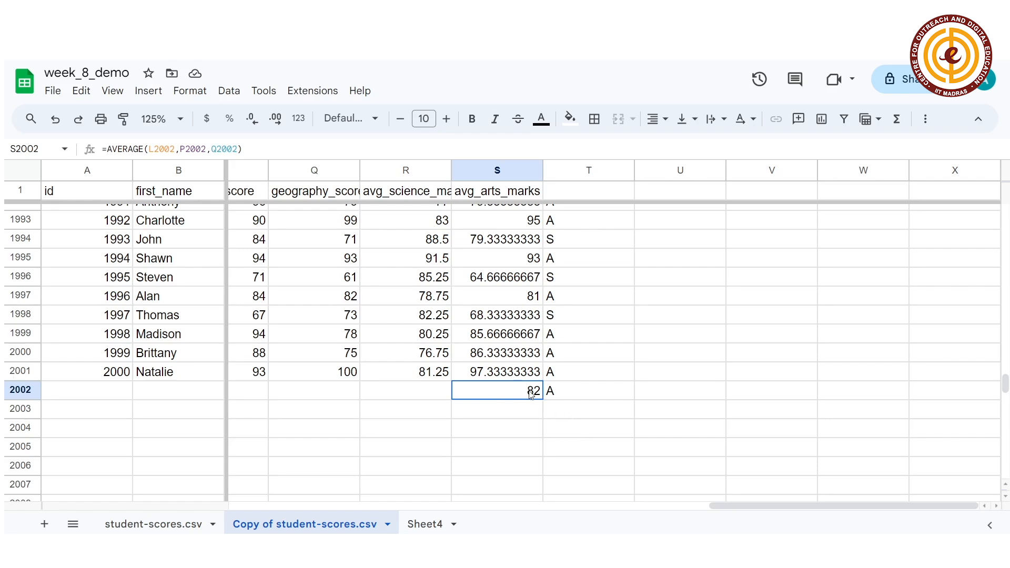
pyautogui.moveTo(535, 395); pyautogui.dragTo(568, 395)
pyautogui.press('Delete')
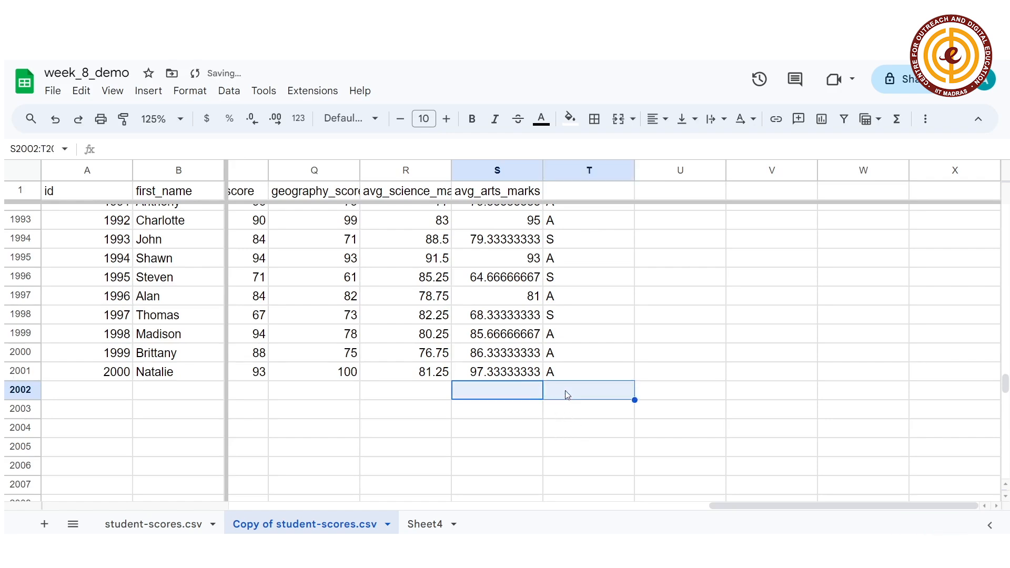
pyautogui.click(566, 396)
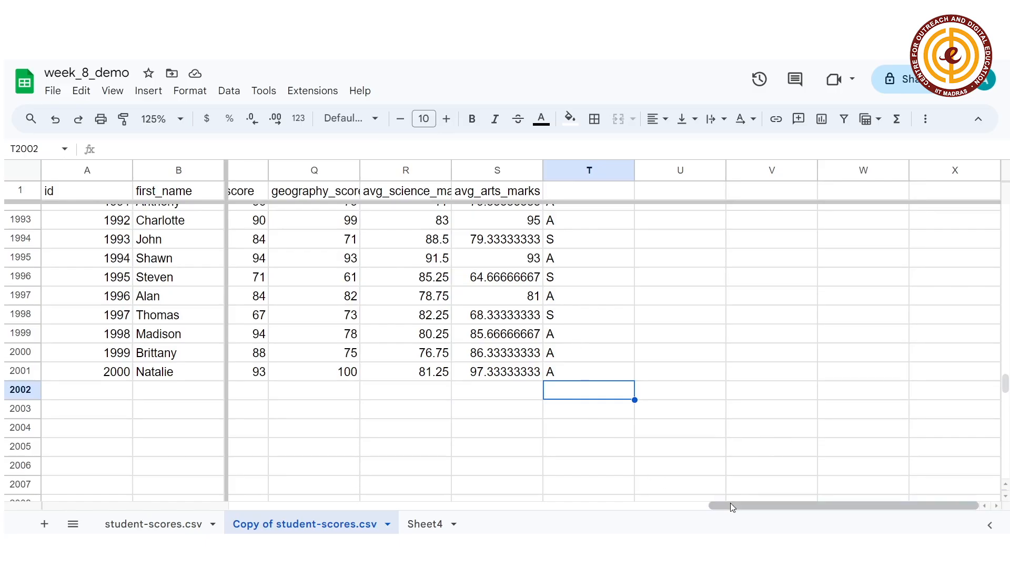
# - Go to the first empty cell below the career_aspiration column, J2002, and begin a COUNTIF formula there
pyautogui.moveTo(740, 506); pyautogui.dragTo(423, 486)
pyautogui.scroll(20, 638, 284)
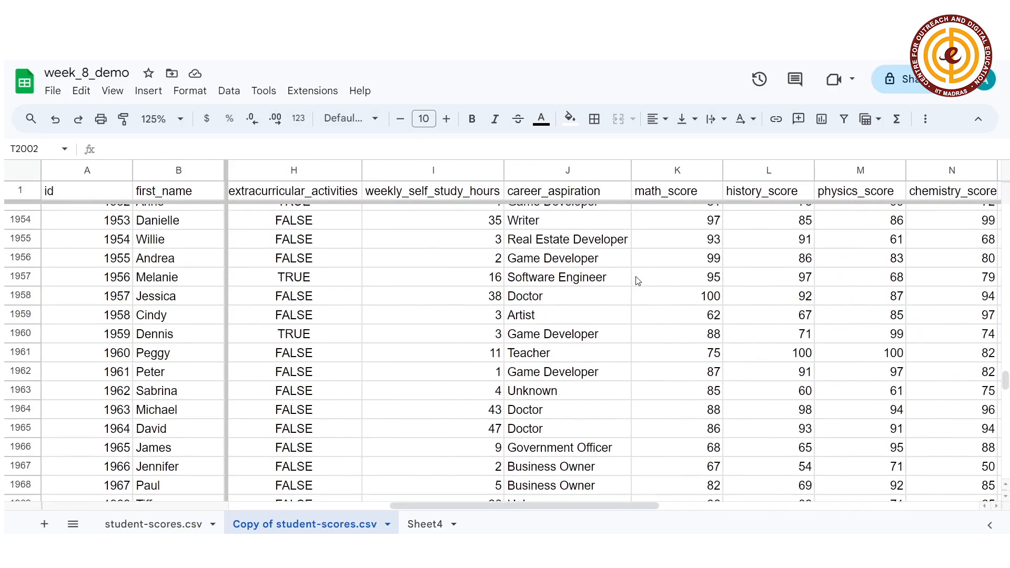
pyautogui.scroll(15, 640, 290)
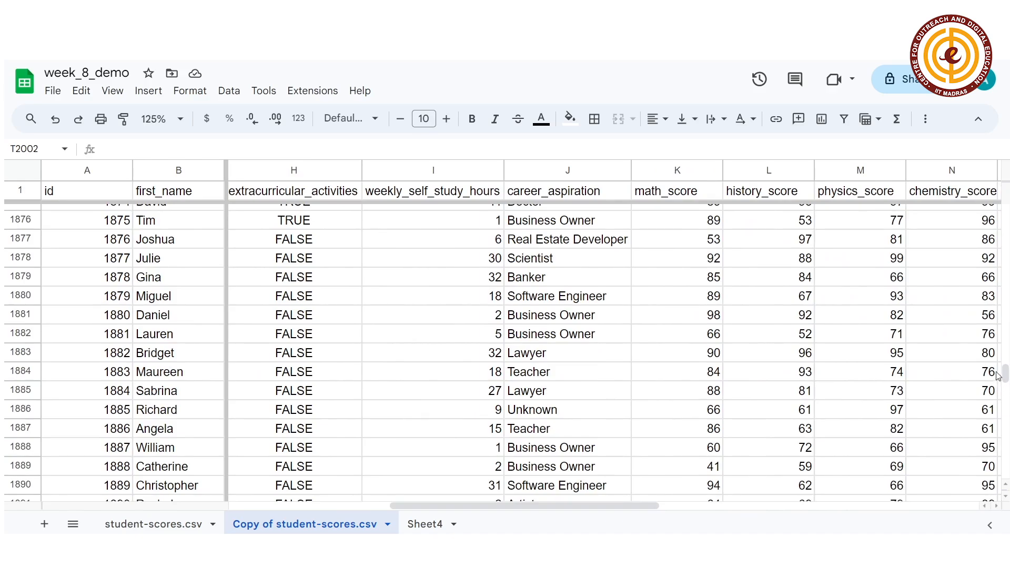
pyautogui.moveTo(1006, 378); pyautogui.dragTo(1006, 211)
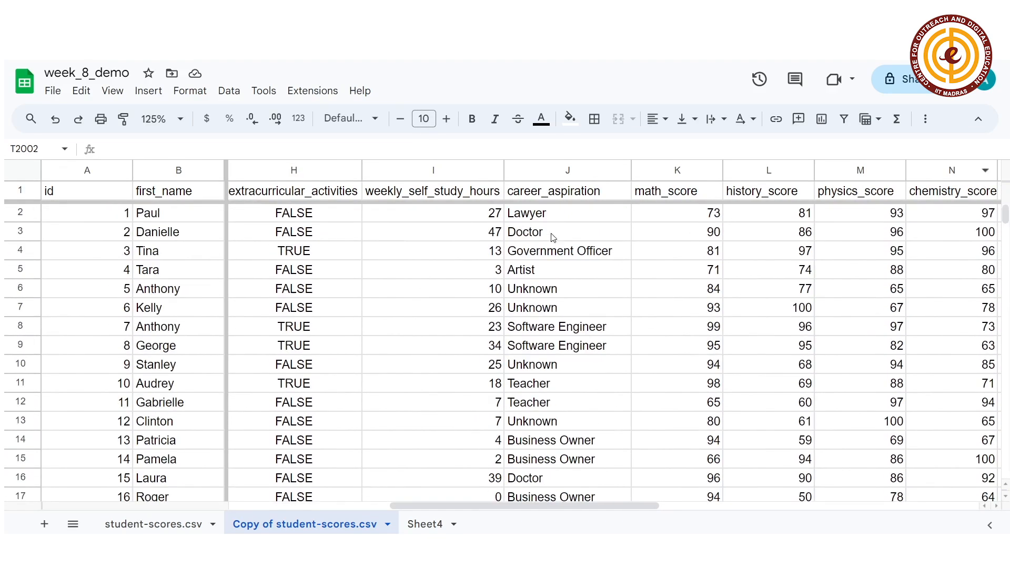
pyautogui.click(578, 292)
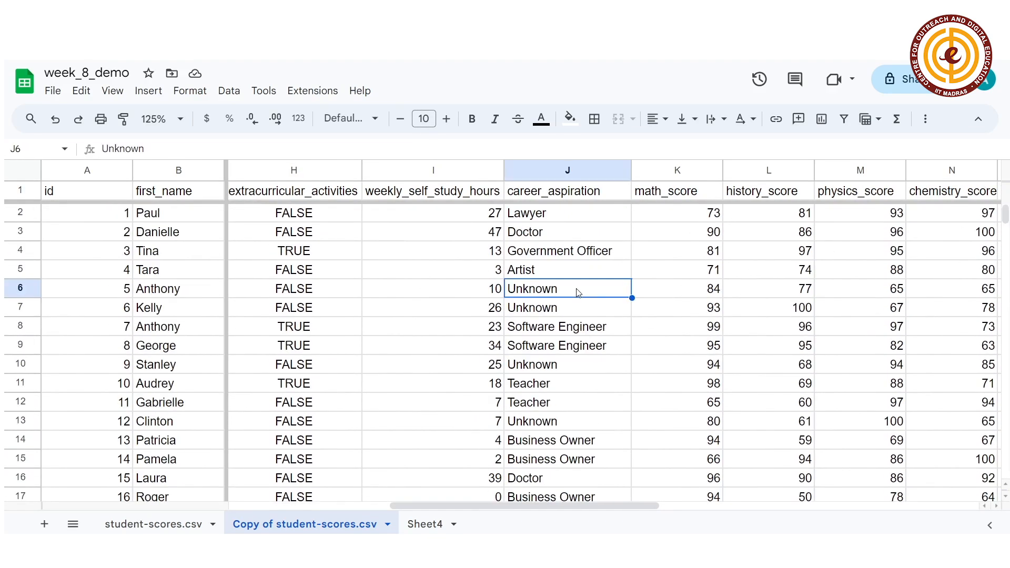
pyautogui.hotkey('ctrl', 'Down')
pyautogui.press('Down')
pyautogui.write('=count')
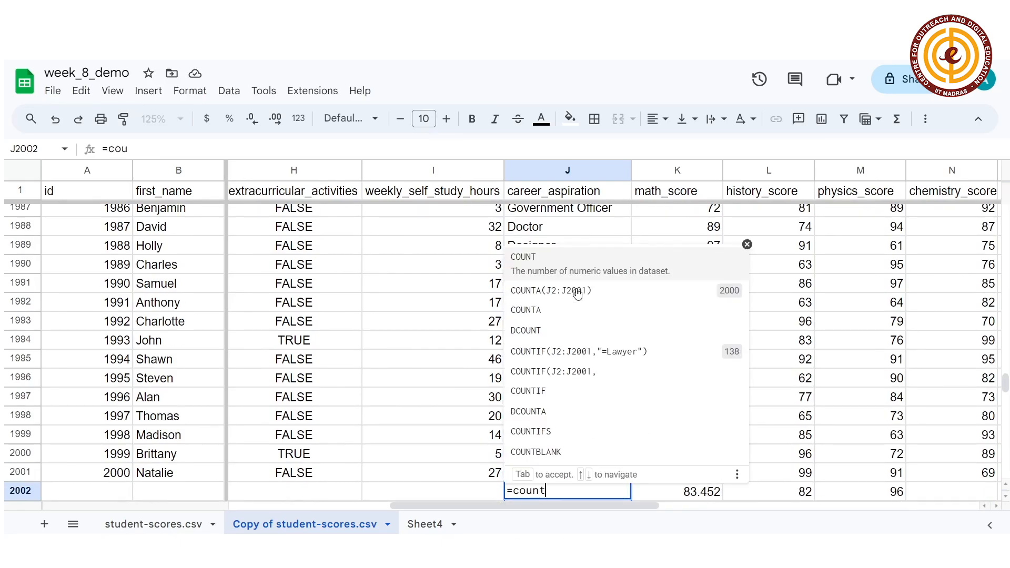
pyautogui.write('if')
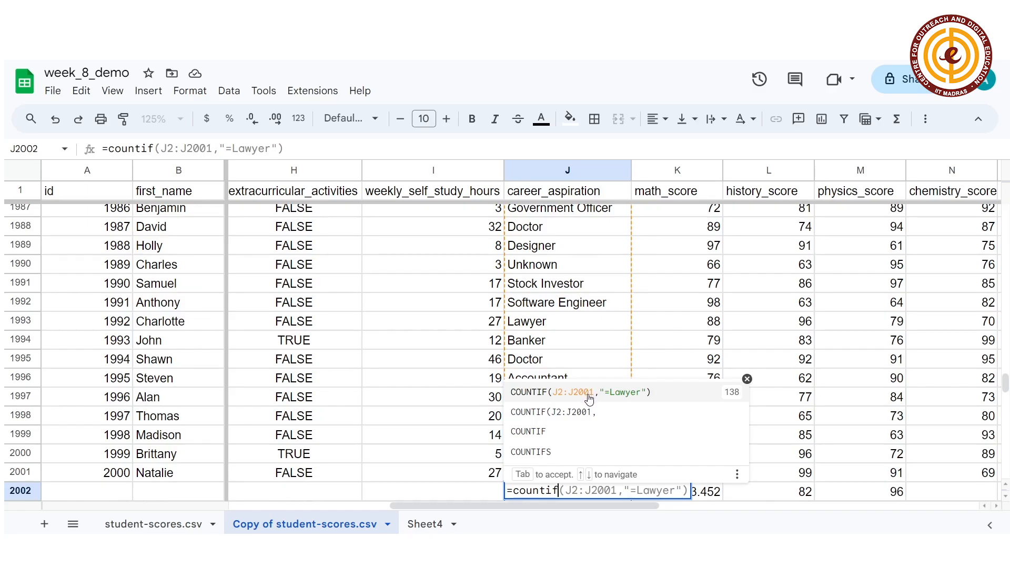
pyautogui.write('(')
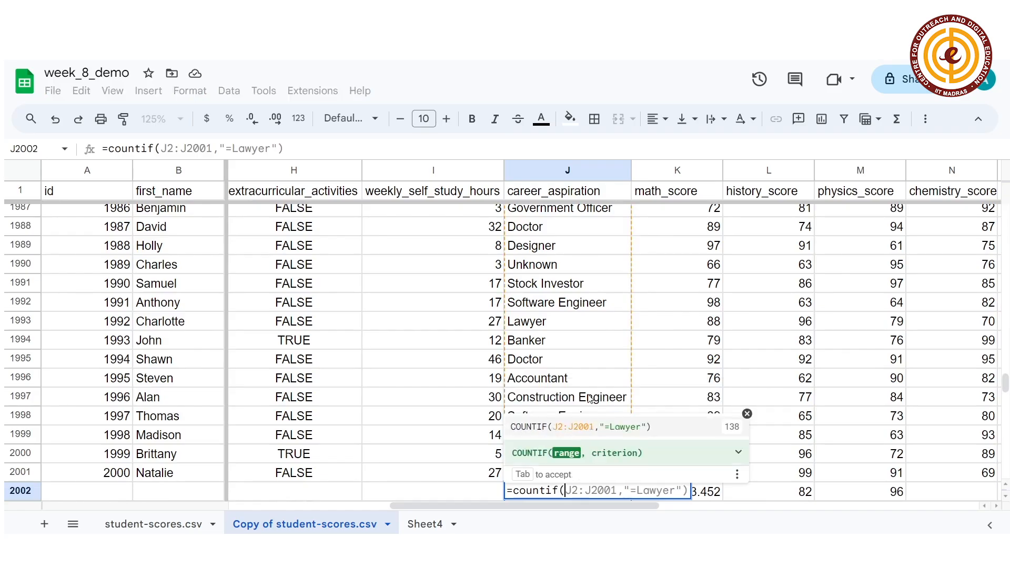
# - Complete the J2002 formula as =countif(J2:J2001,"Doctor") to count the students aspiring to be doctors, and check the entered formula
pyautogui.write('J2:')
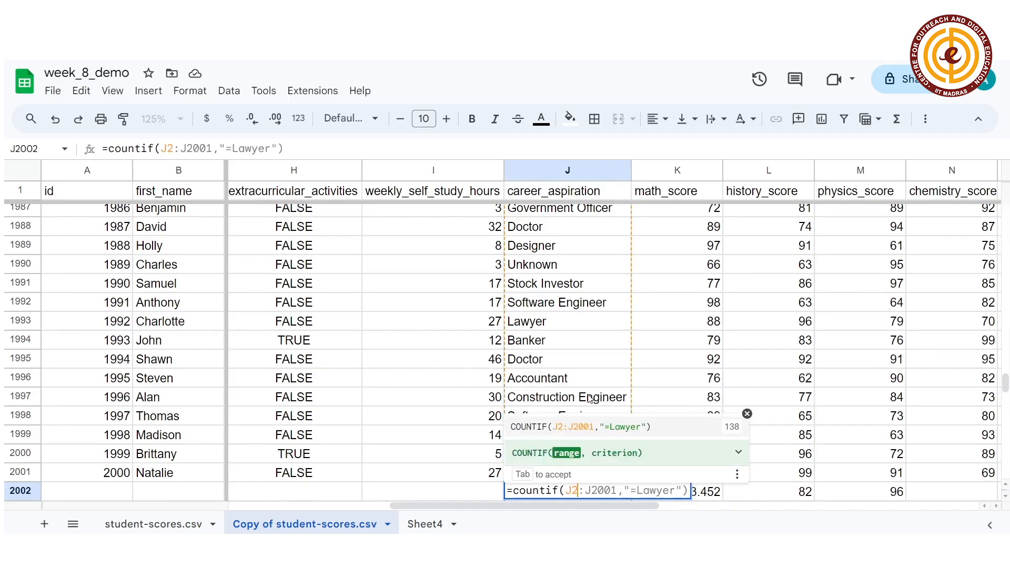
pyautogui.write('J20')
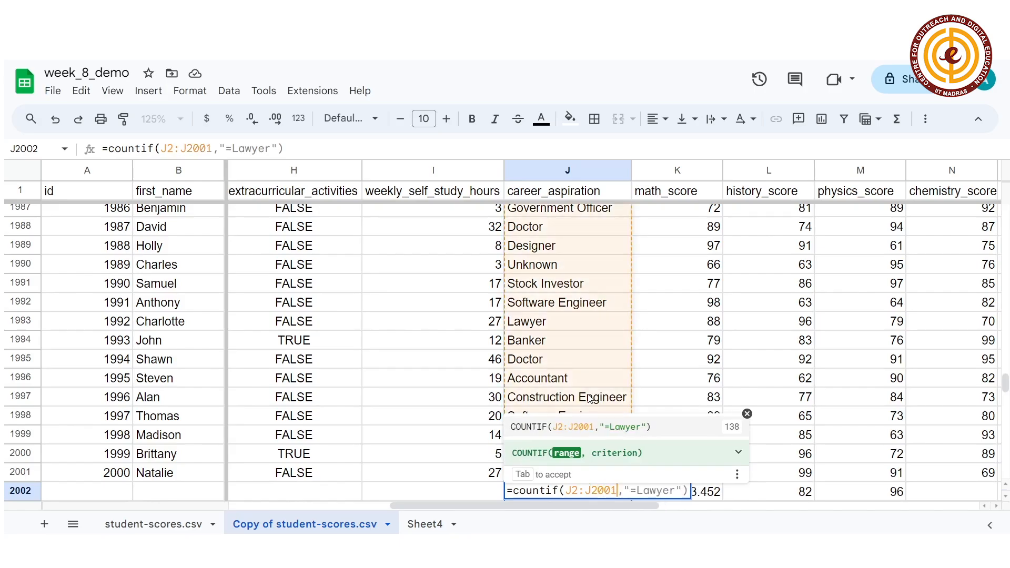
pyautogui.write('01,')
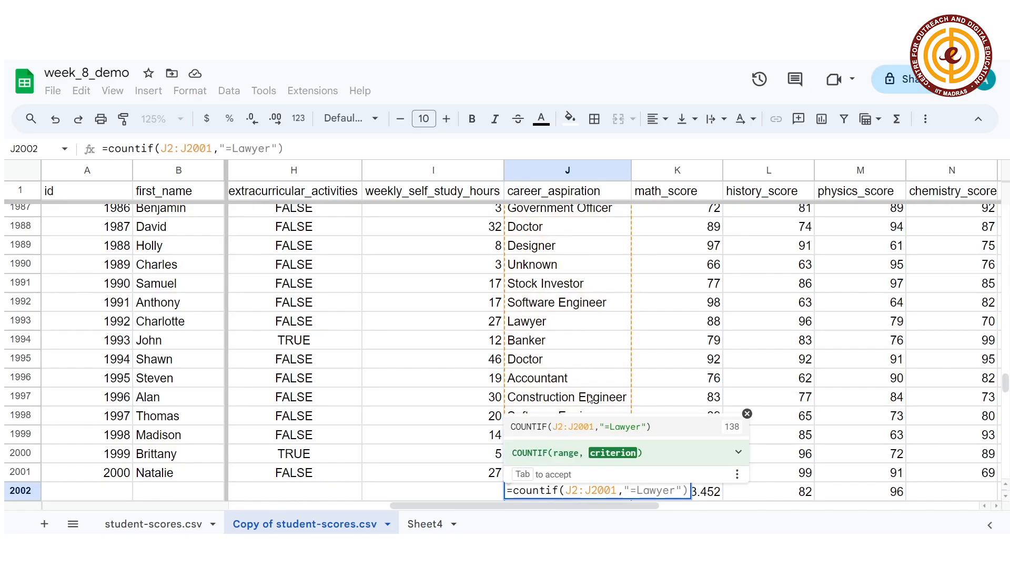
pyautogui.write('"')
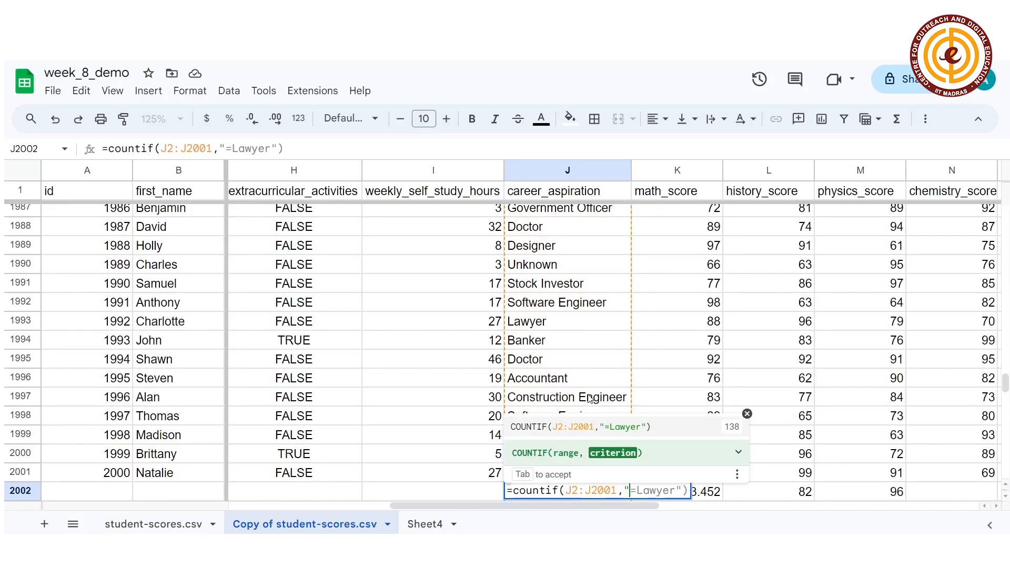
pyautogui.write('D')
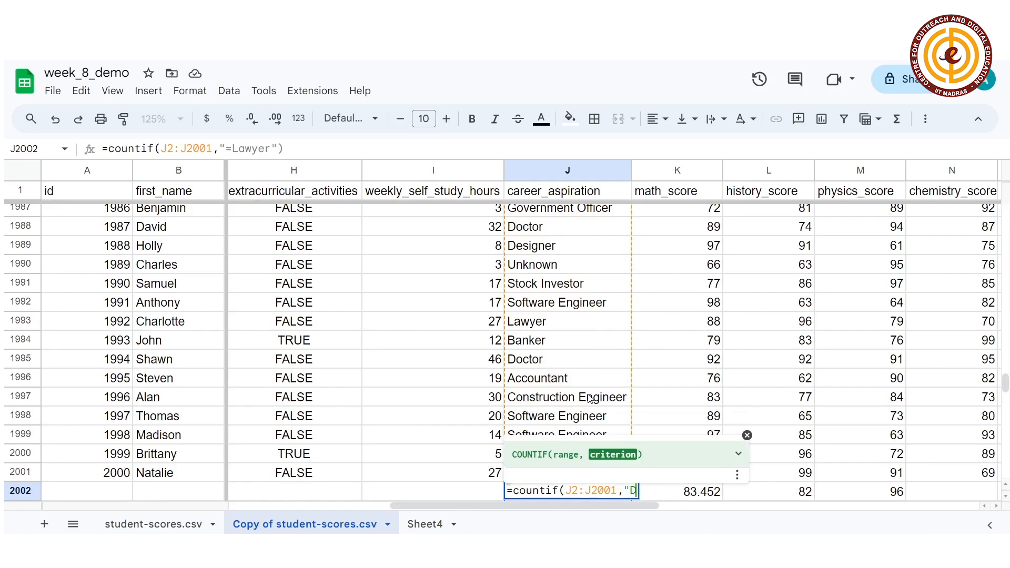
pyautogui.write('octor')
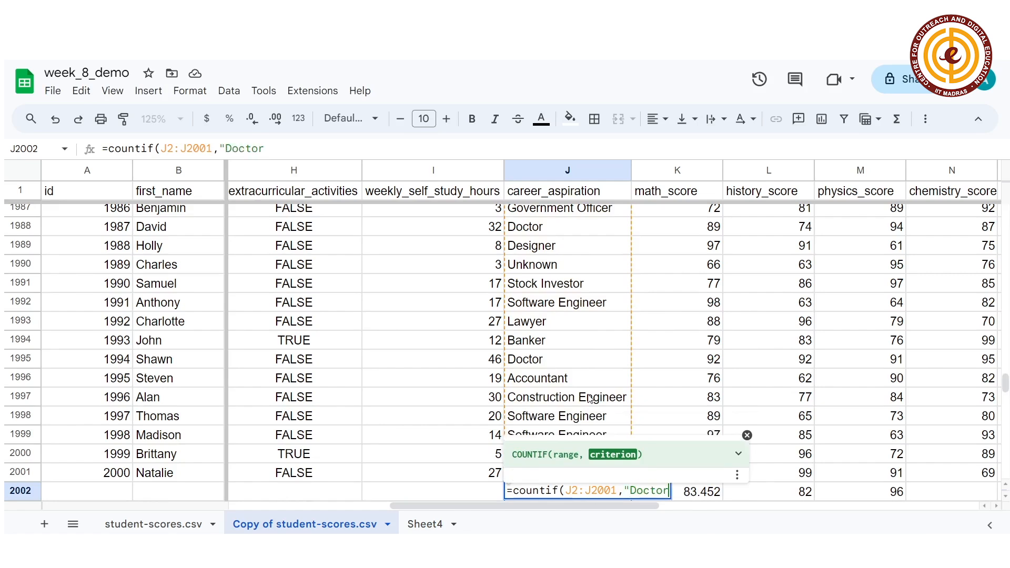
pyautogui.write('"')
pyautogui.press('Return')
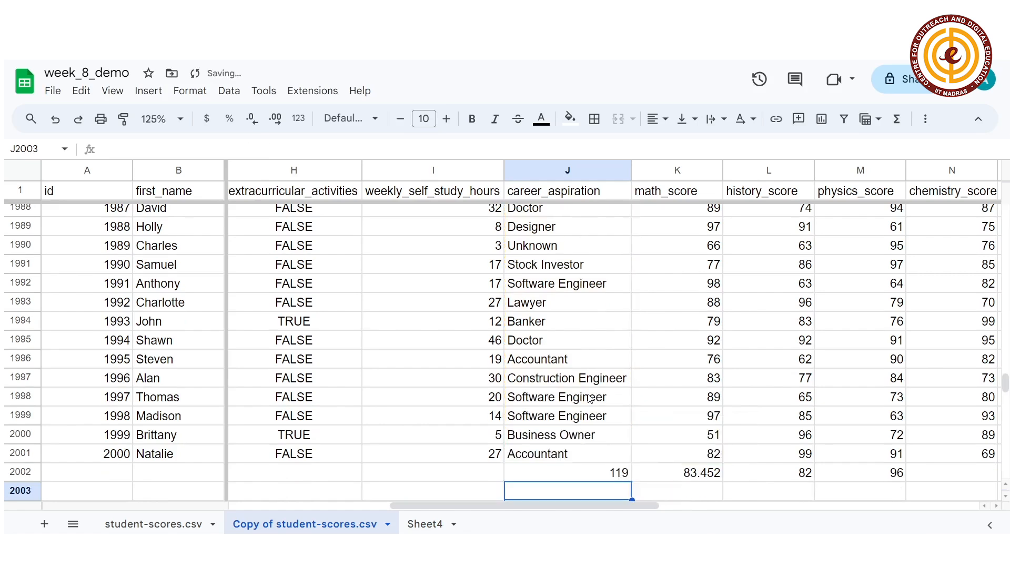
pyautogui.click(608, 475)
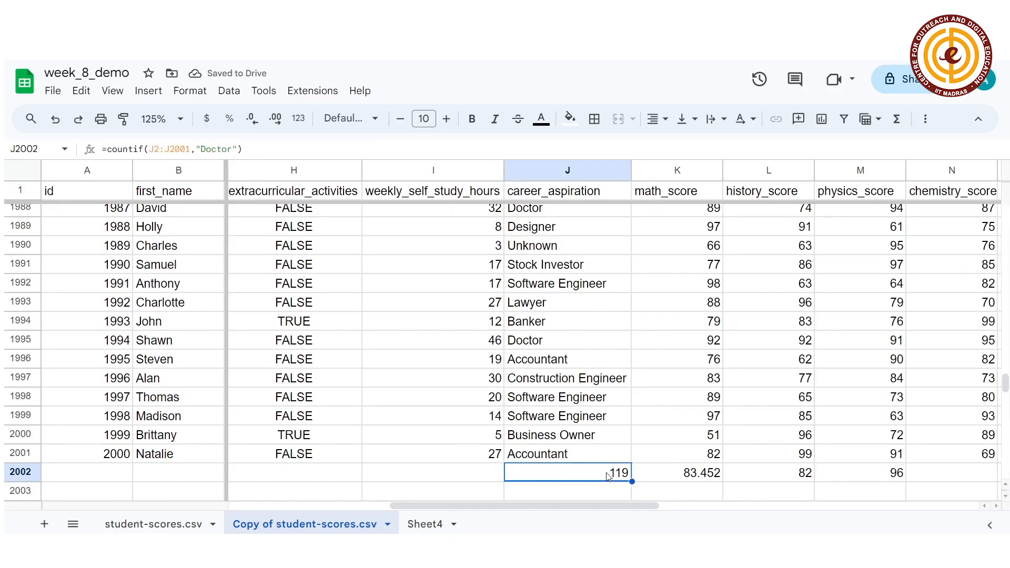
# - Examine the A and S labels in the last rows of column T, down to the empty cell T2002
pyautogui.moveTo(613, 506); pyautogui.dragTo(893, 500)
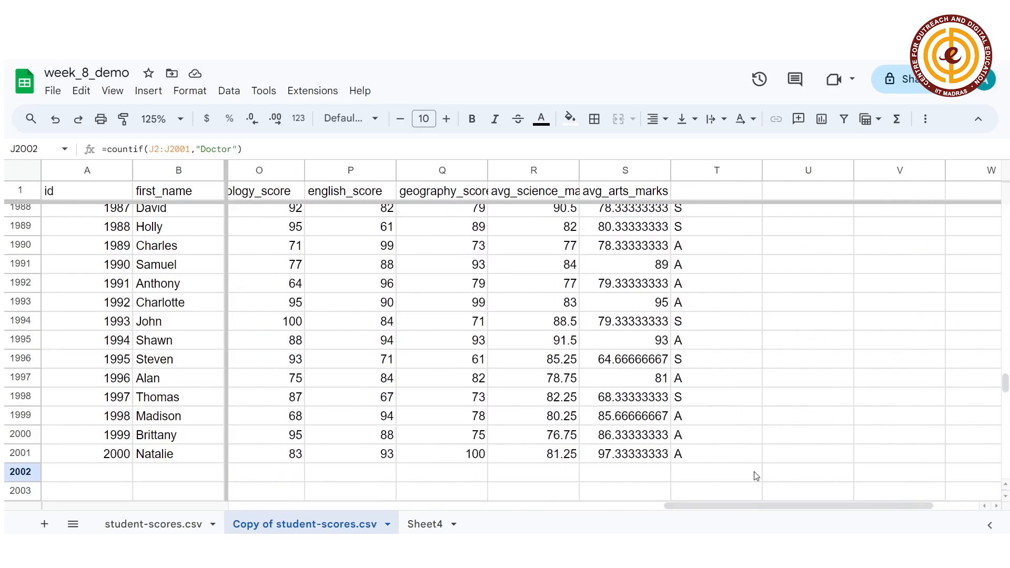
pyautogui.click(732, 472)
pyautogui.scroll(12, 715, 277)
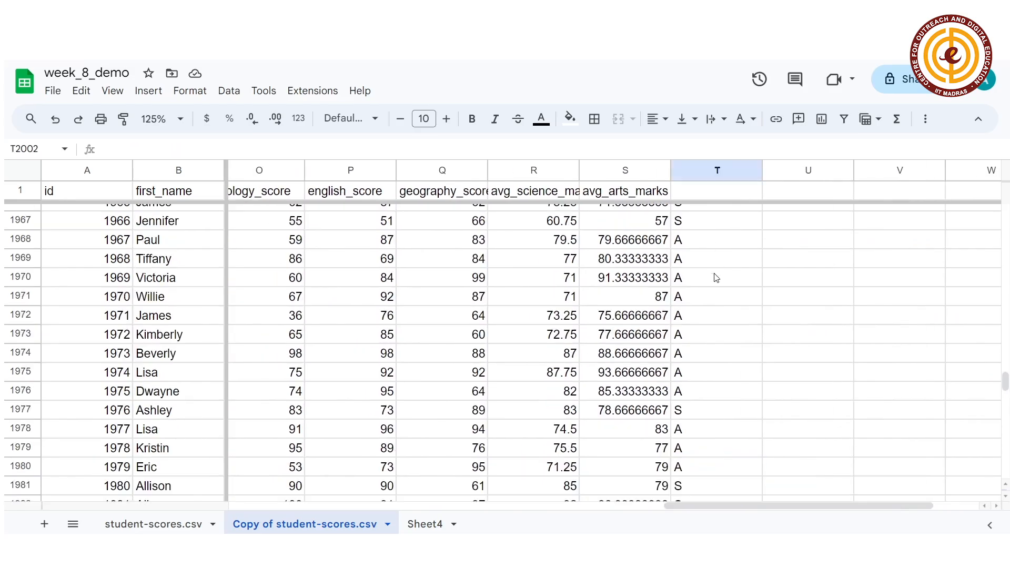
pyautogui.scroll(1, 742, 319)
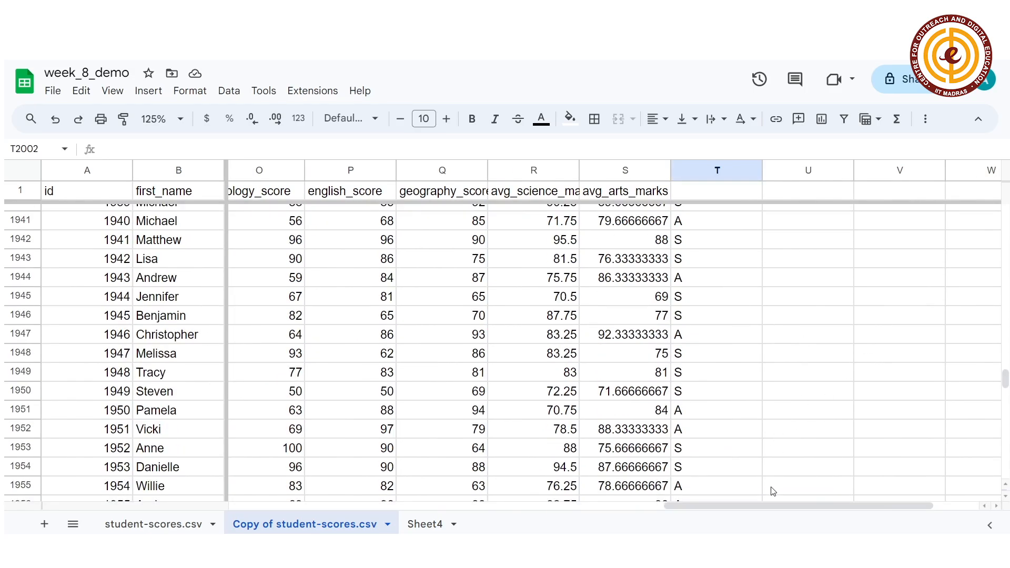
pyautogui.scroll(-1, 760, 455)
pyautogui.scroll(-18, 759, 454)
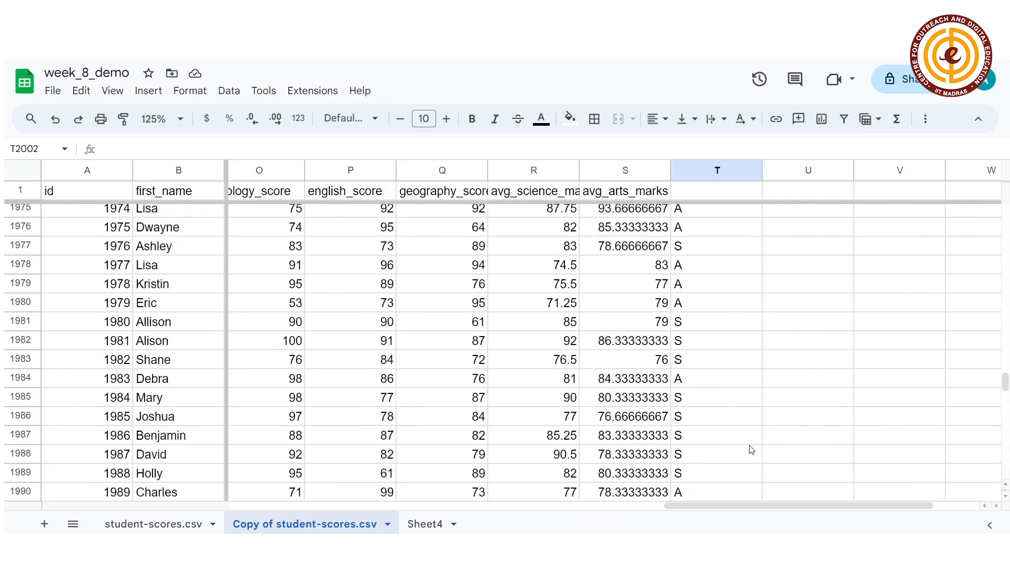
pyautogui.scroll(3, 738, 434)
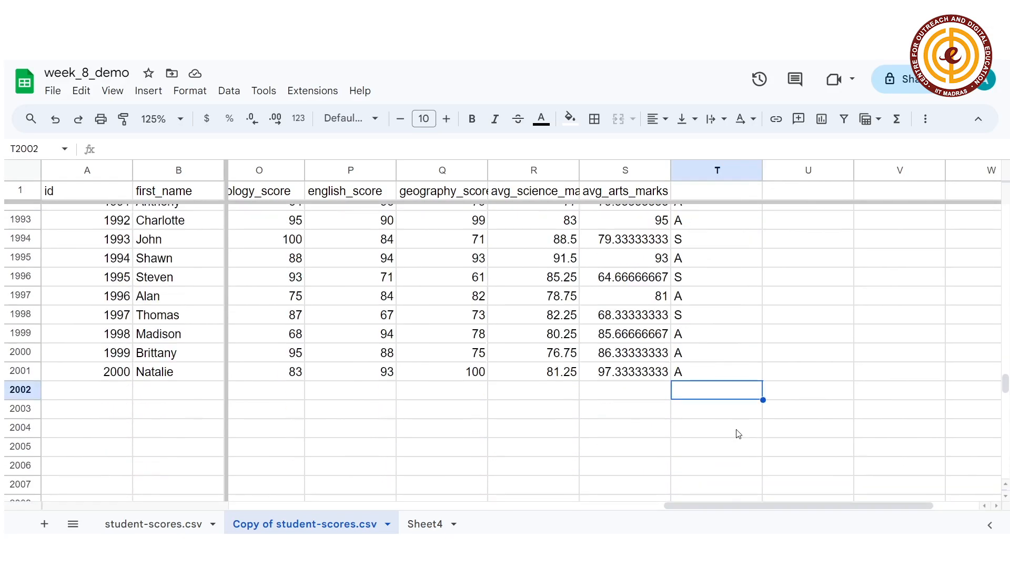
pyautogui.scroll(12, 834, 391)
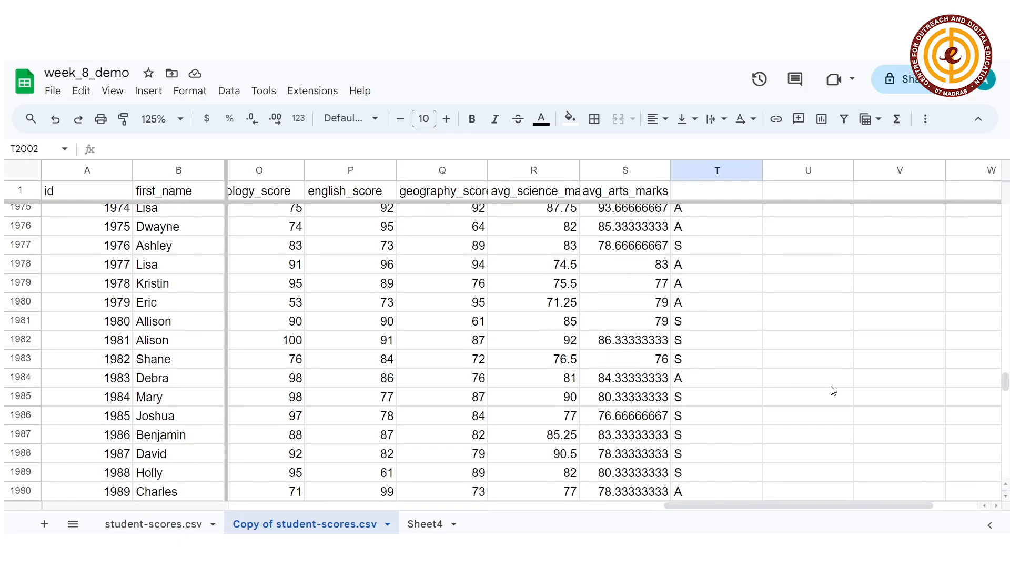
# - Return to the top of the sheet and enter the column header Range in U1
pyautogui.moveTo(1006, 378); pyautogui.dragTo(954, 187)
pyautogui.click(810, 196)
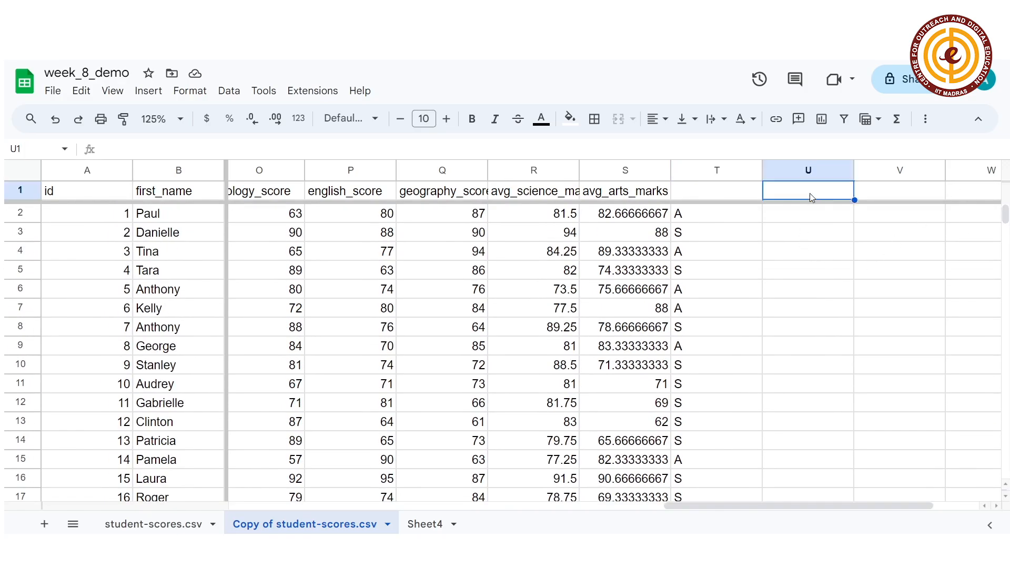
pyautogui.write('Range')
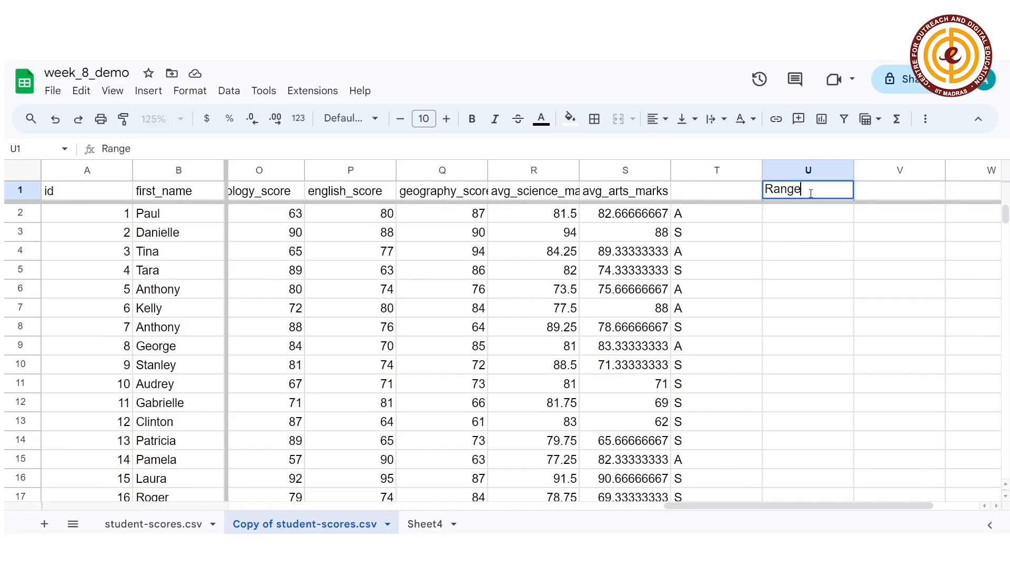
pyautogui.press('Return')
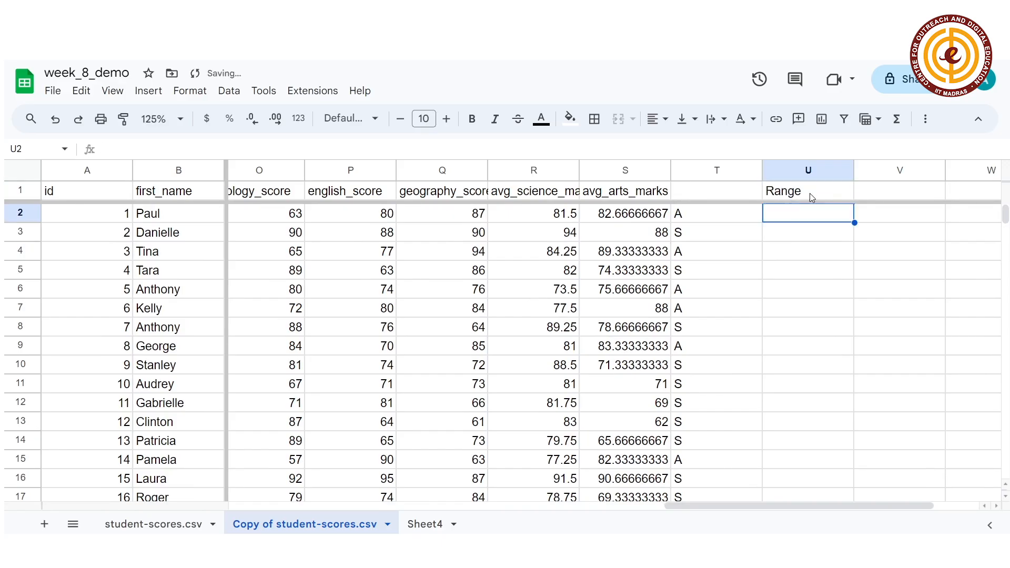
# - Begin the range formula in U2 with the first student's highest subject score, =MAX(K2:Q2)
pyautogui.moveTo(823, 501); pyautogui.dragTo(787, 501)
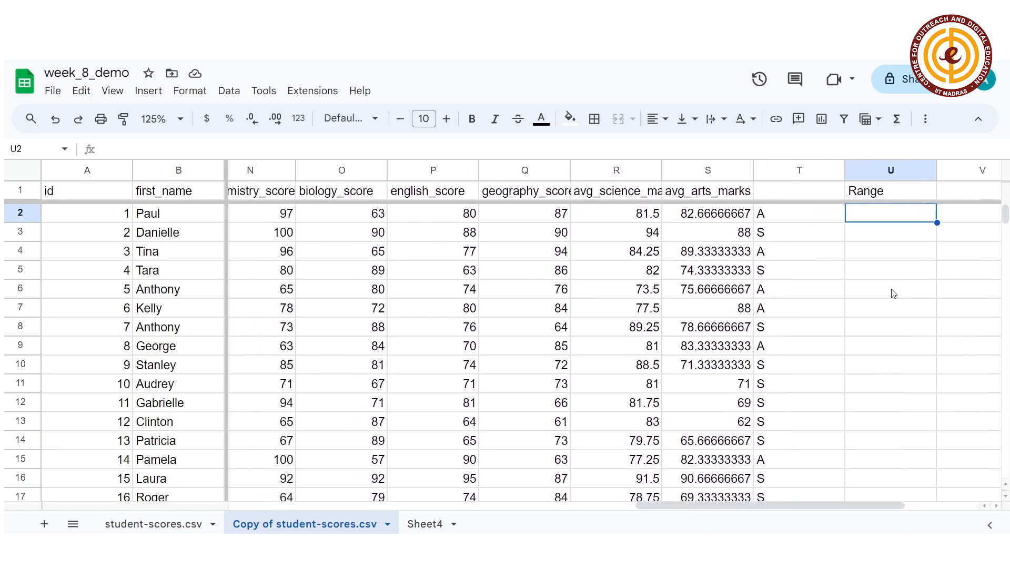
pyautogui.doubleClick(870, 211)
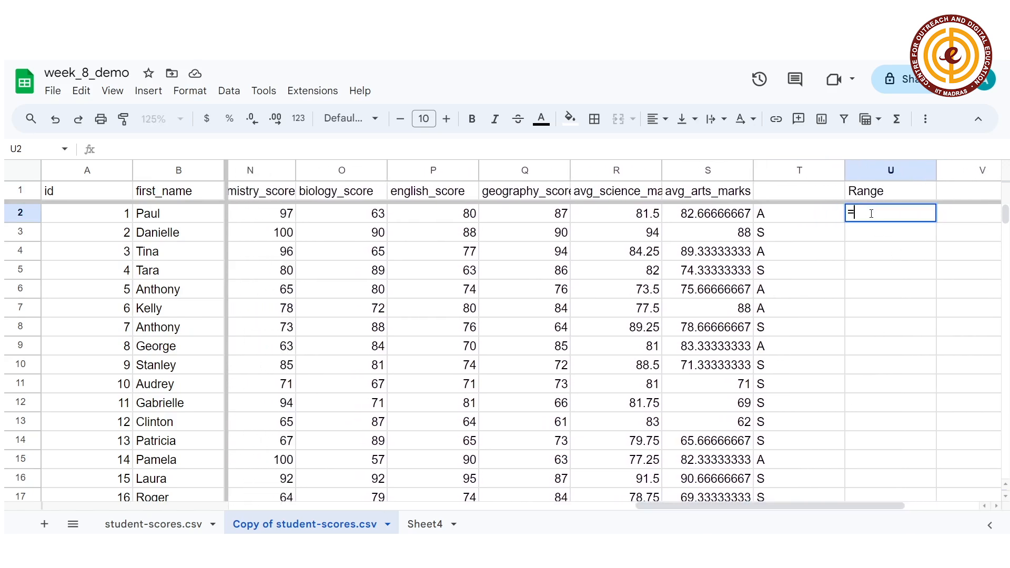
pyautogui.write('=ma')
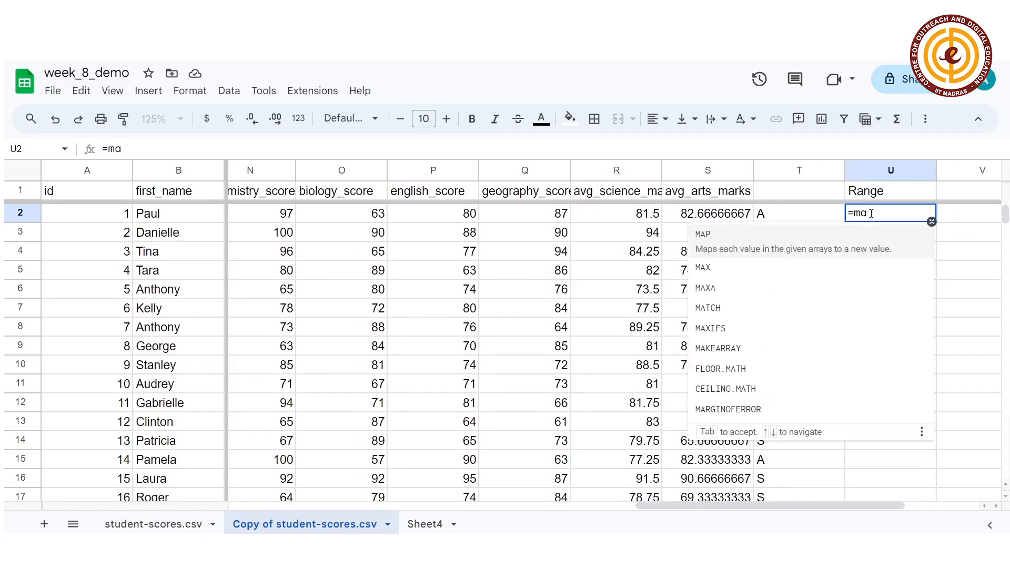
pyautogui.click(795, 270)
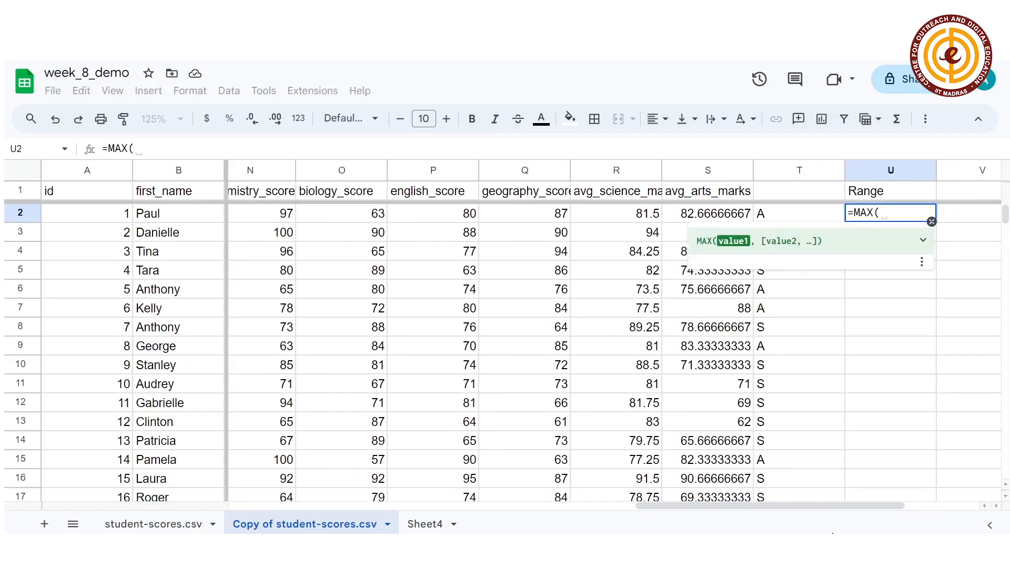
pyautogui.moveTo(831, 505); pyautogui.dragTo(716, 503)
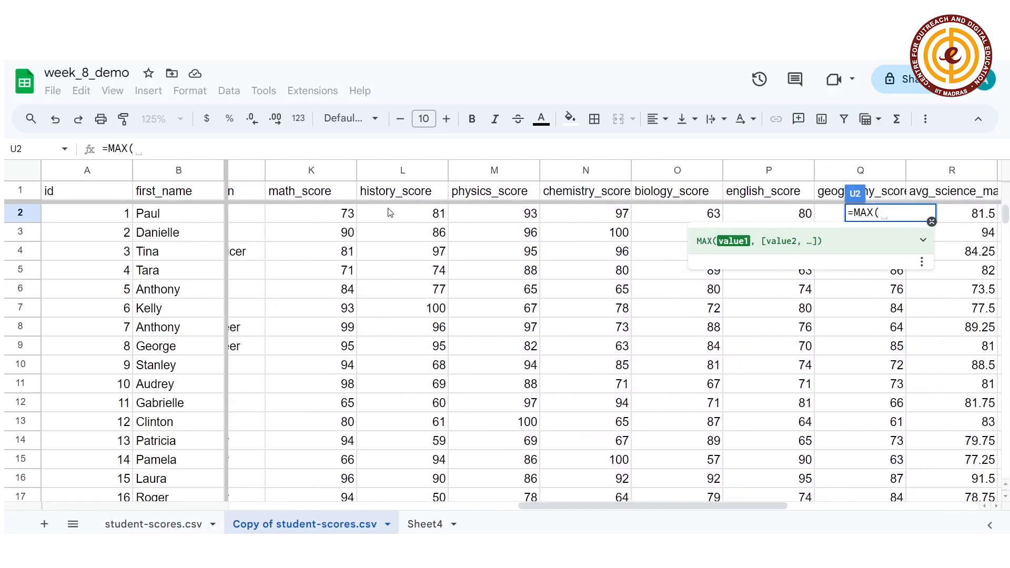
pyautogui.moveTo(345, 213); pyautogui.dragTo(822, 225)
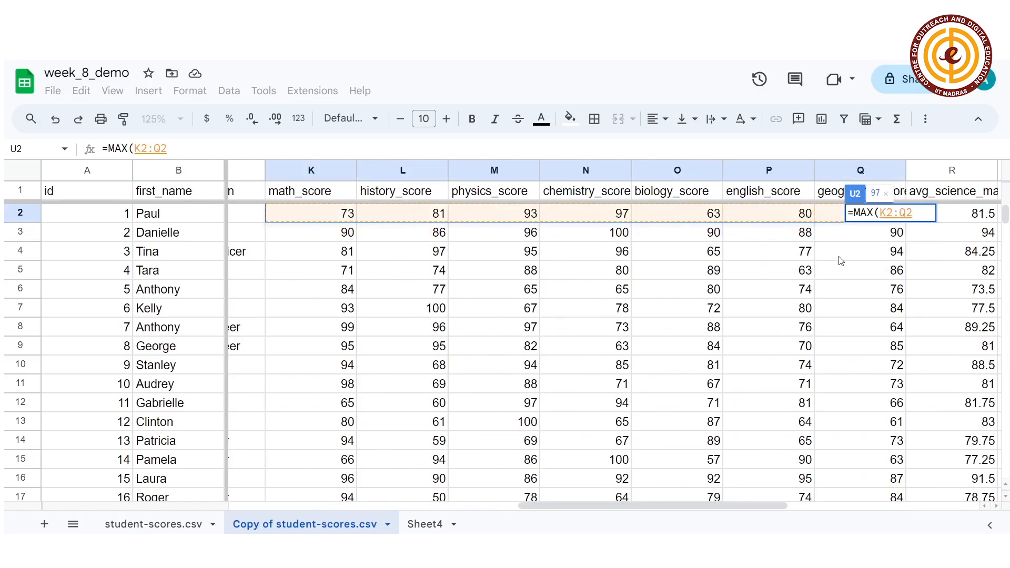
pyautogui.write(')')
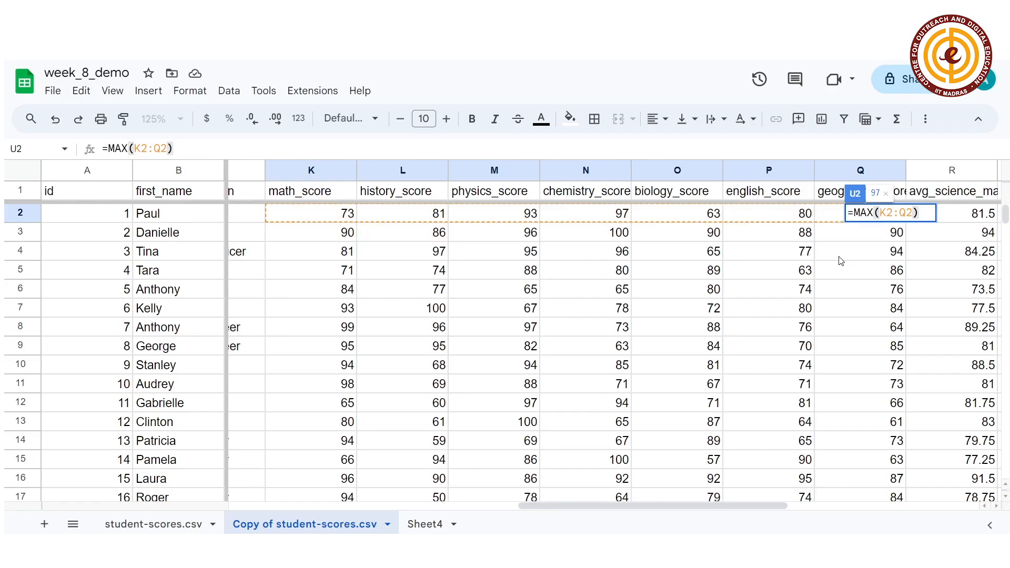
# - Complete the U2 range formula as =MAX(K2:Q2)-MIN(K2:Q2), subtracting the first student's lowest subject score from the highest
pyautogui.write('- ')
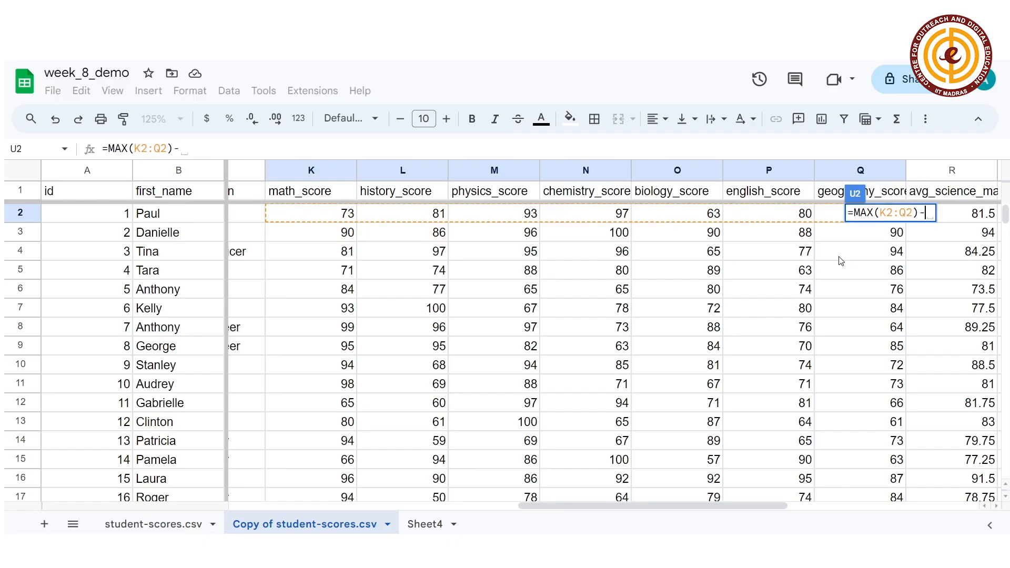
pyautogui.write('min')
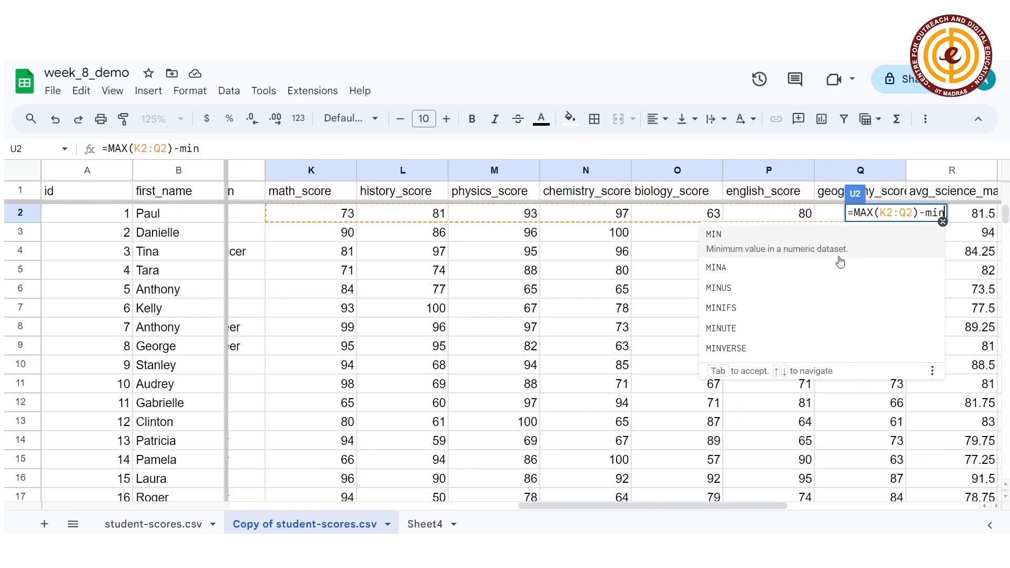
pyautogui.click(811, 238)
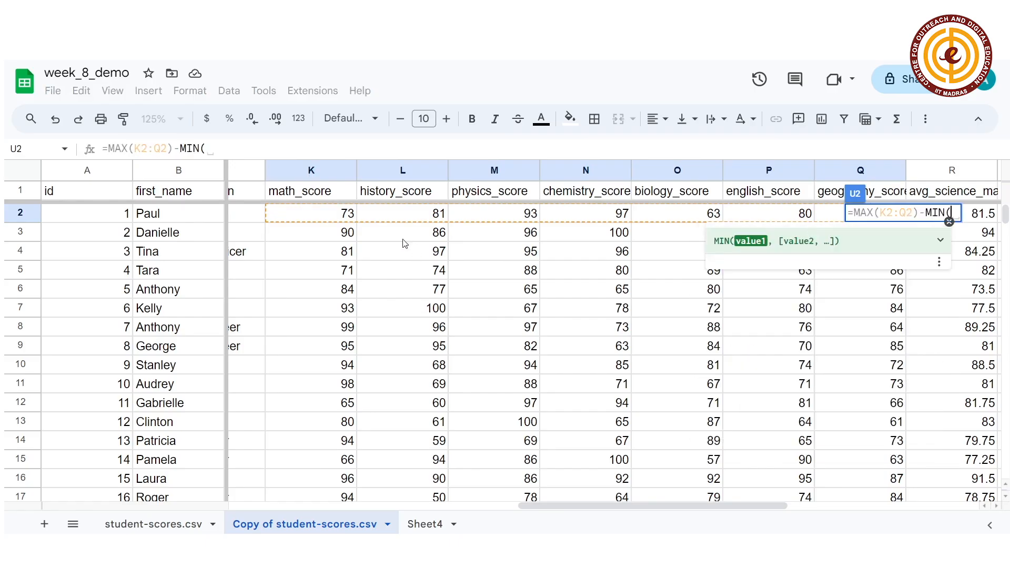
pyautogui.moveTo(340, 218); pyautogui.dragTo(847, 221)
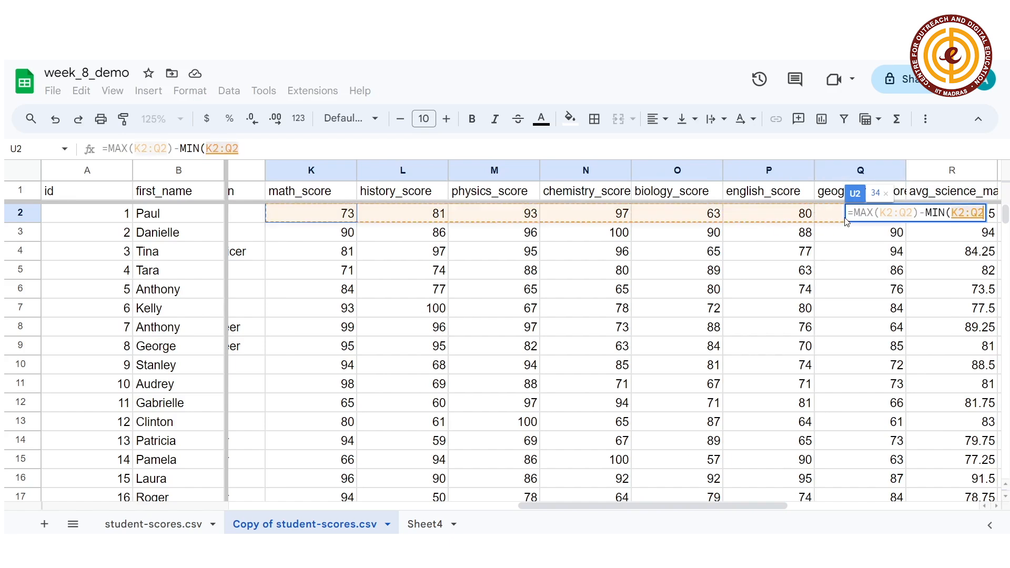
pyautogui.press('Return')
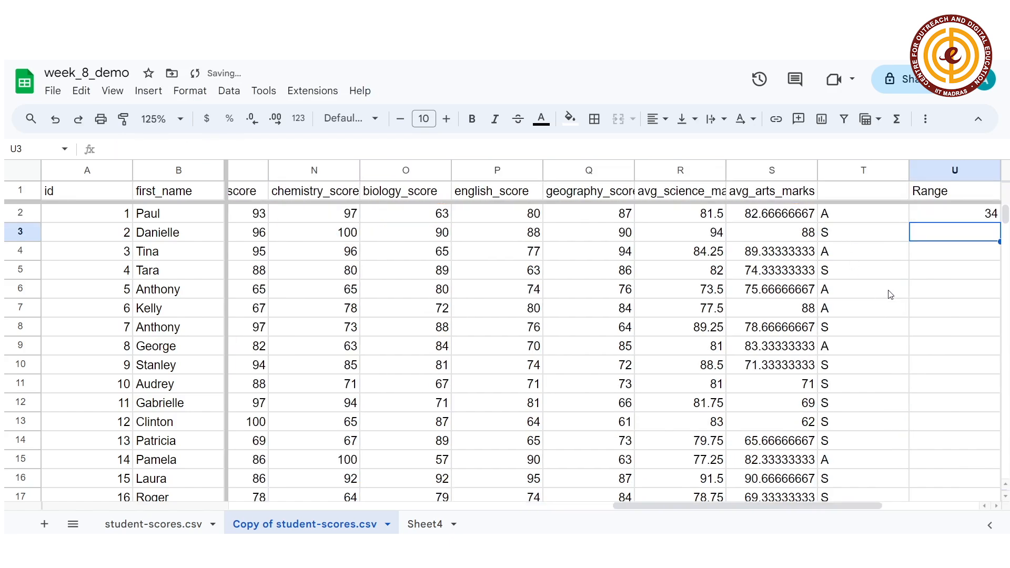
# - Check the U2 range formula against the first student's chemistry and biology scores in N2 and O2
pyautogui.click(966, 213)
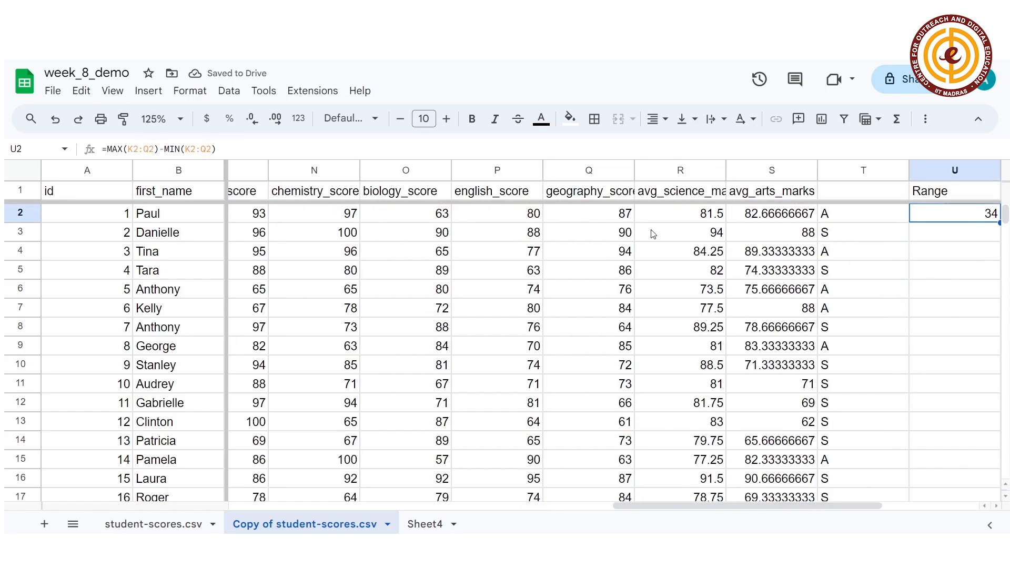
pyautogui.moveTo(818, 504); pyautogui.dragTo(726, 496)
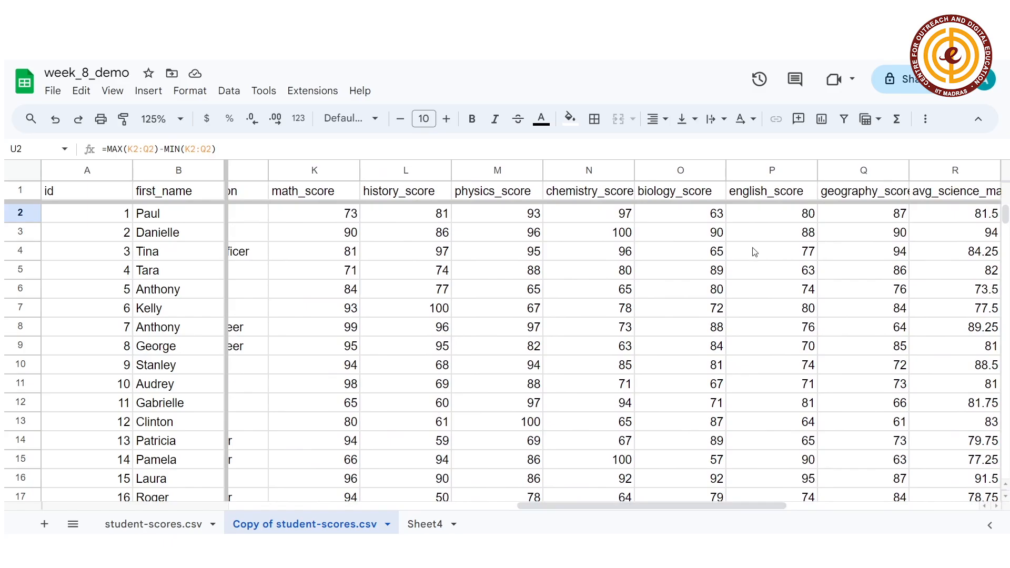
pyautogui.click(626, 218)
pyautogui.click(703, 215)
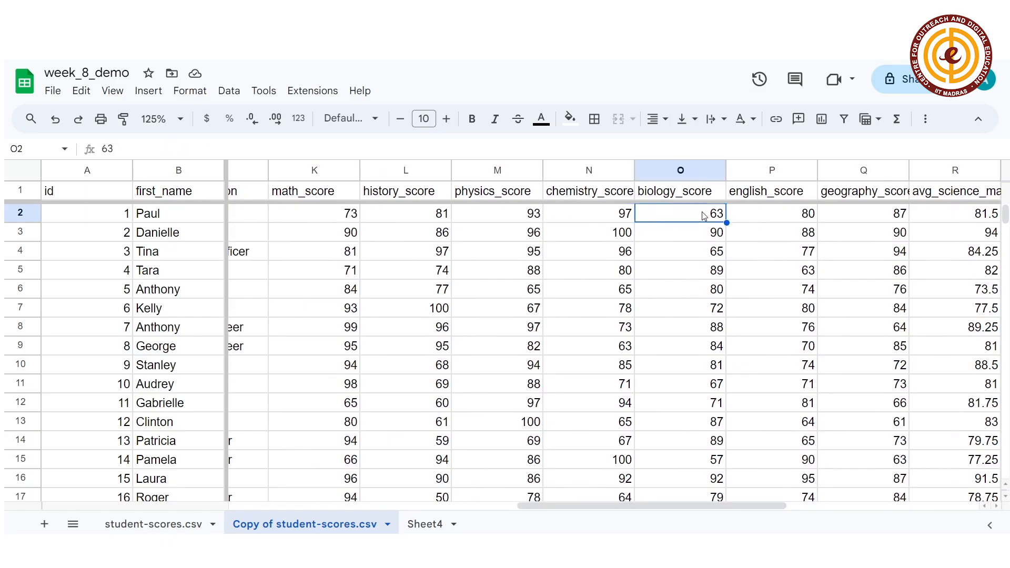
# - Fill the U2 range formula down column U for all students and check the copied formulas in U3, U5 and U9
pyautogui.moveTo(717, 504); pyautogui.dragTo(880, 497)
pyautogui.click(778, 217)
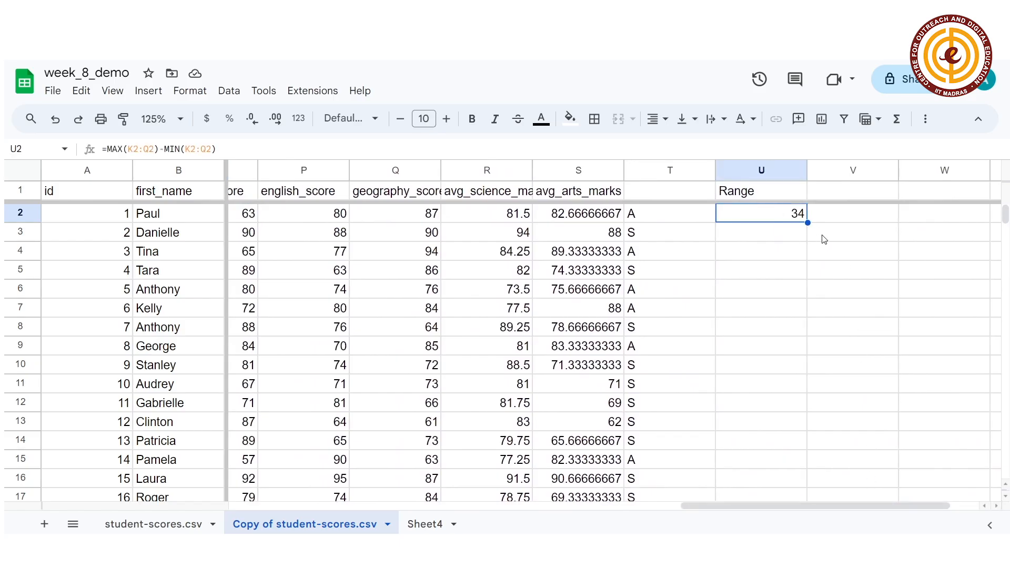
pyautogui.doubleClick(808, 222)
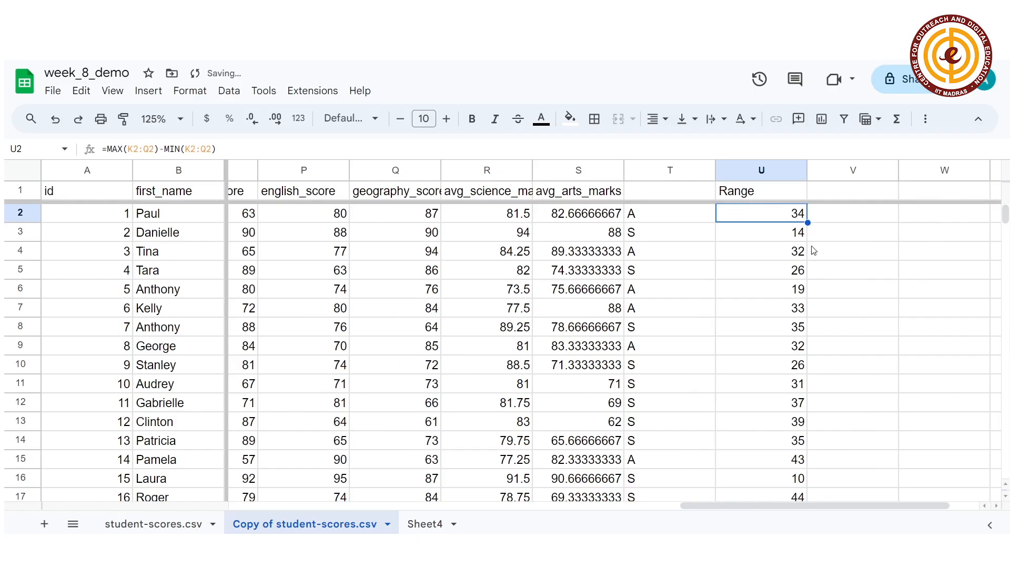
pyautogui.click(784, 237)
pyautogui.click(781, 273)
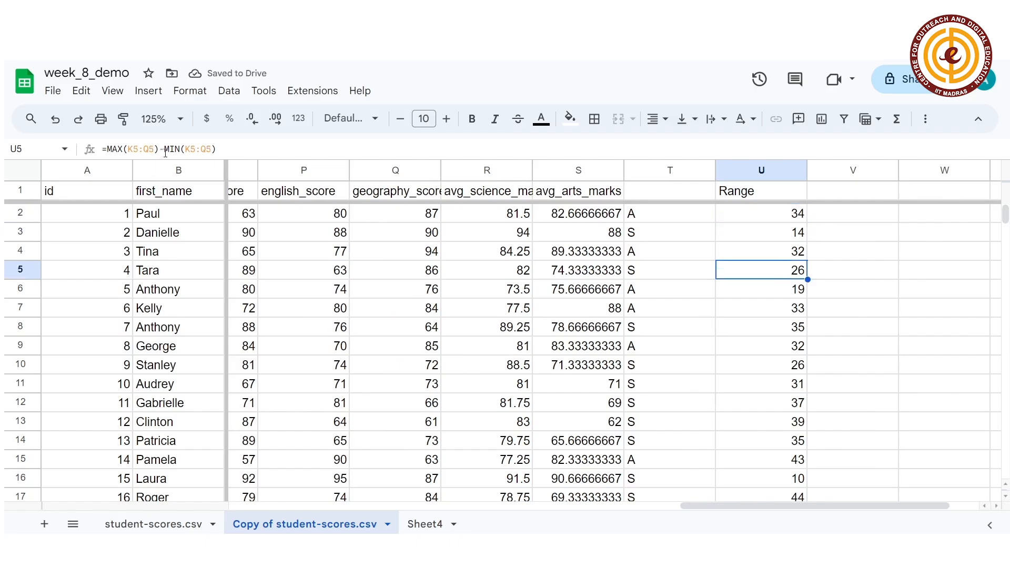
pyautogui.click(778, 350)
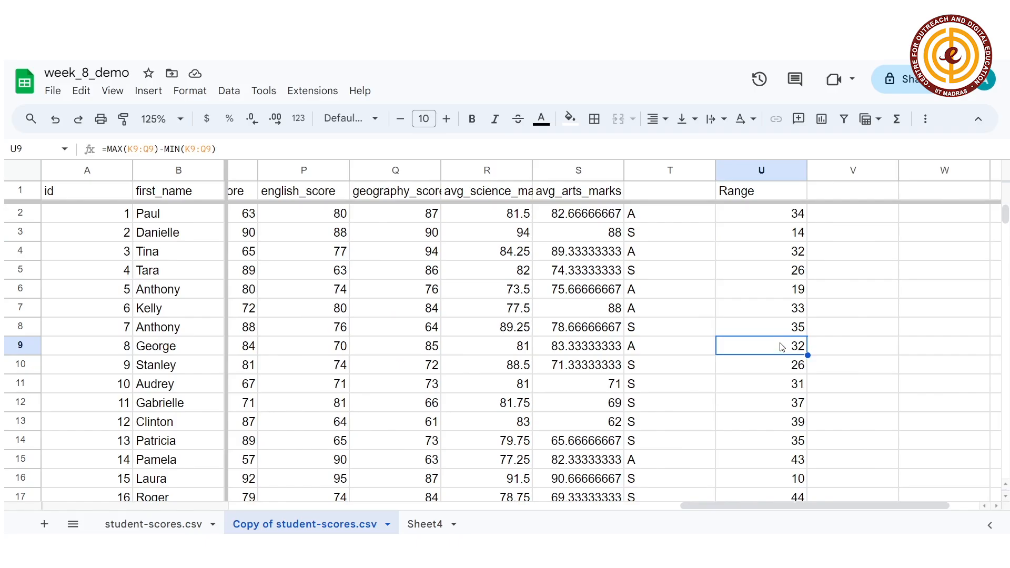
# - Clear the id column A1:A2001 on Sheet4 and return to cell A1
pyautogui.moveTo(815, 506); pyautogui.dragTo(490, 500)
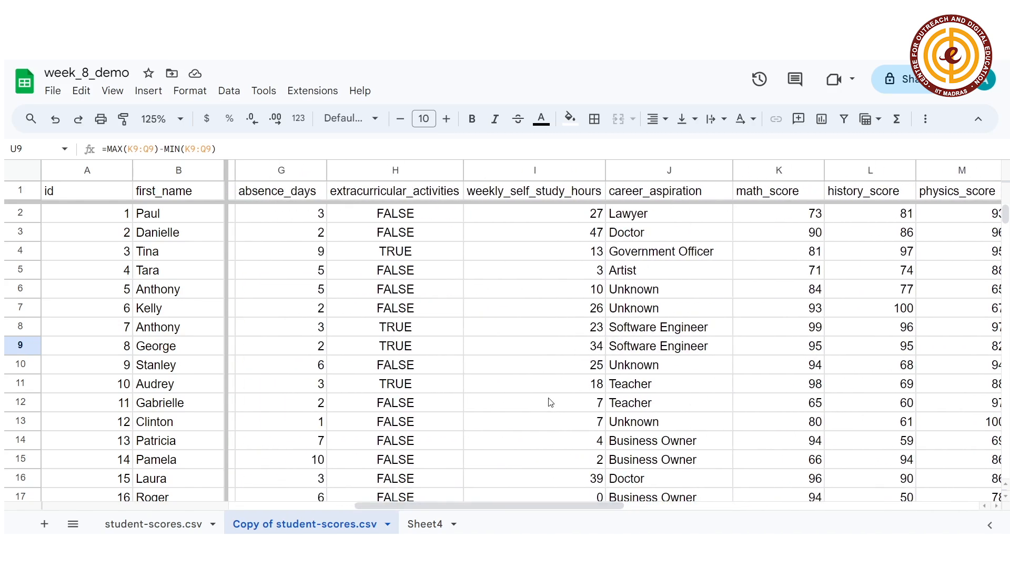
pyautogui.click(436, 526)
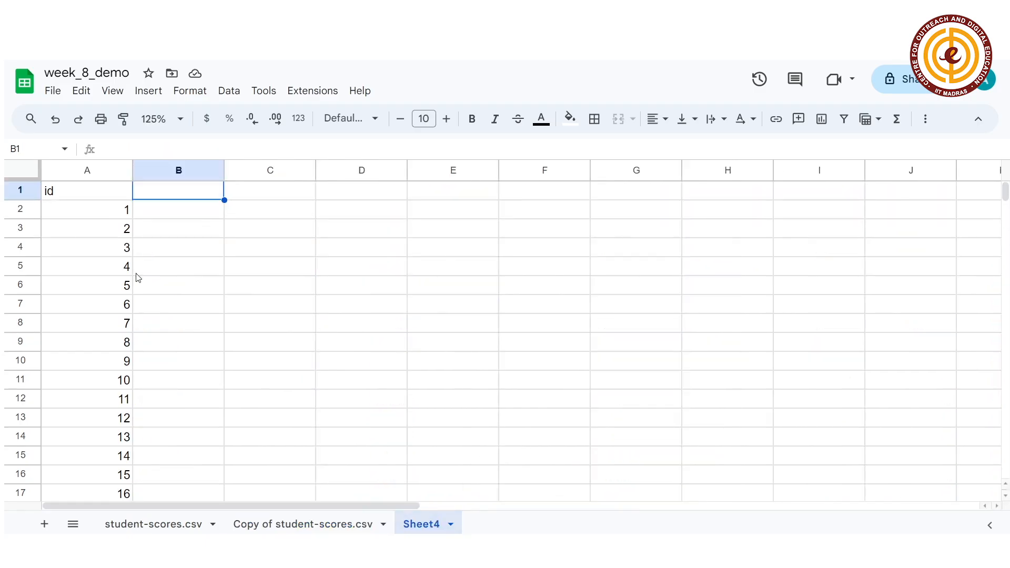
pyautogui.click(104, 194)
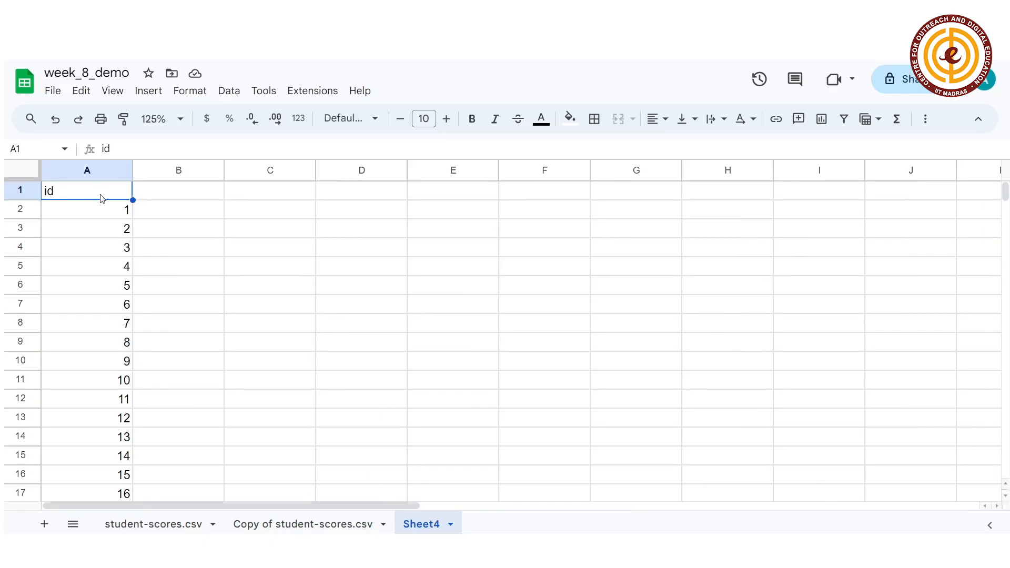
pyautogui.hotkey('ctrl', 'shift', 'Down')
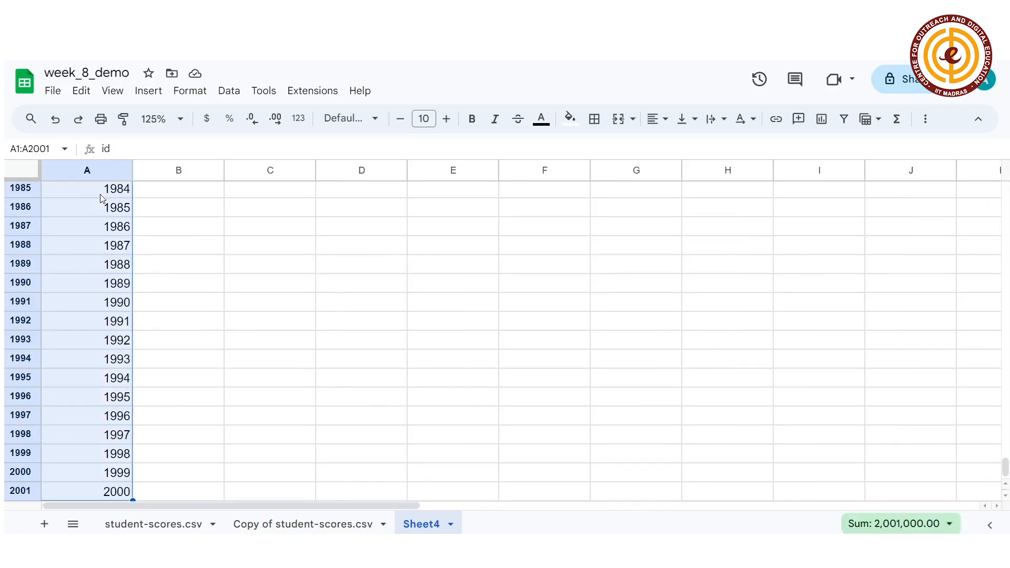
pyautogui.press('Delete')
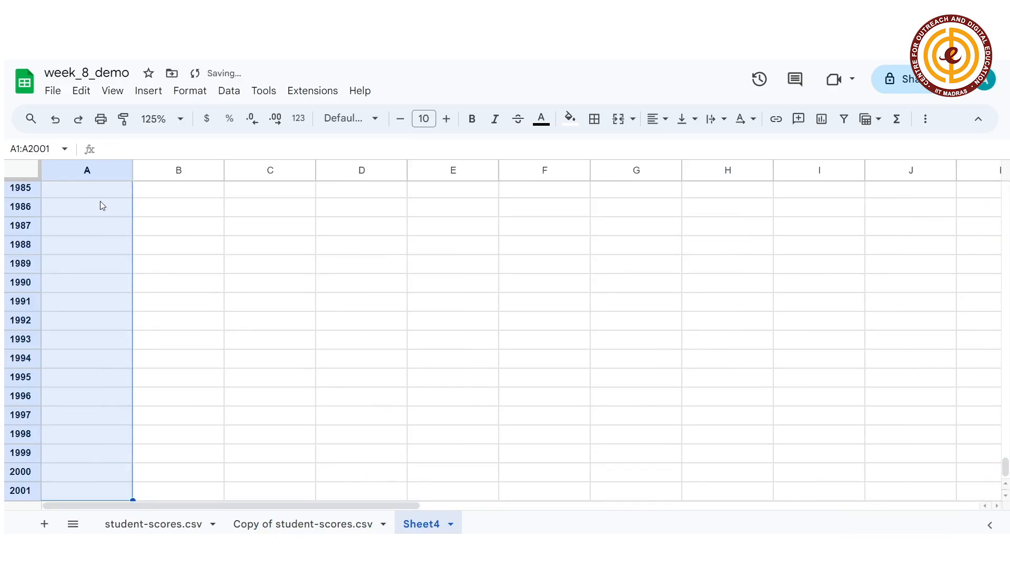
pyautogui.click(102, 207)
pyautogui.hotkey('ctrl', 'Up')
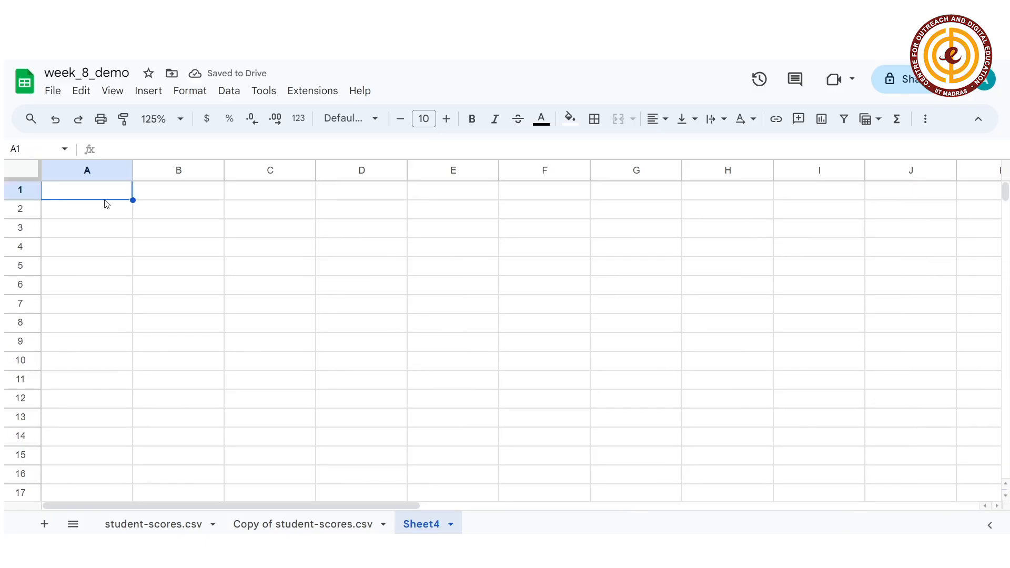
# - List the distinct career aspirations in Sheet4 cell A1 with =UNIQUE('Copy of student-scores.csv'!J2:J2002)
pyautogui.write('=')
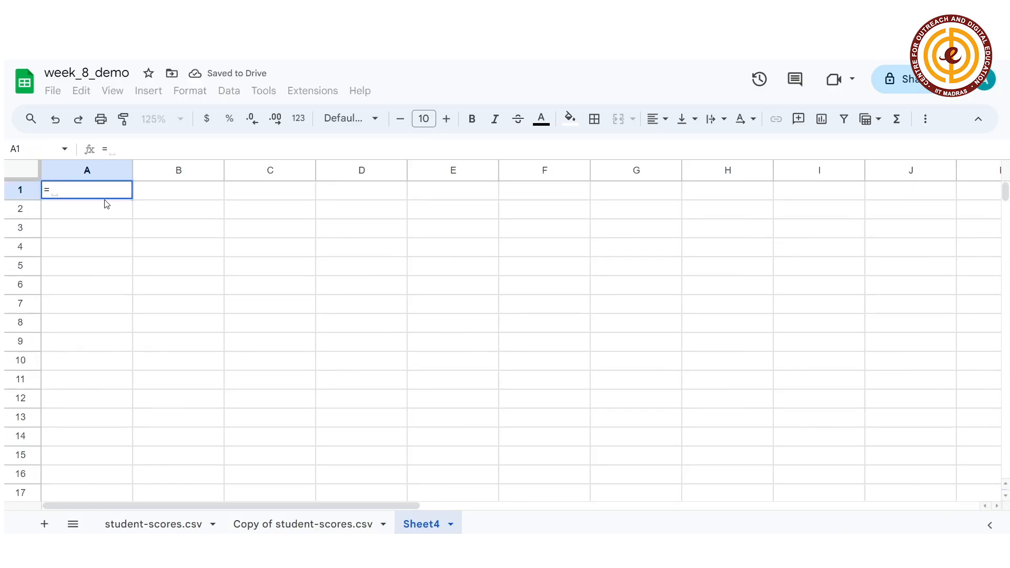
pyautogui.write('uniq')
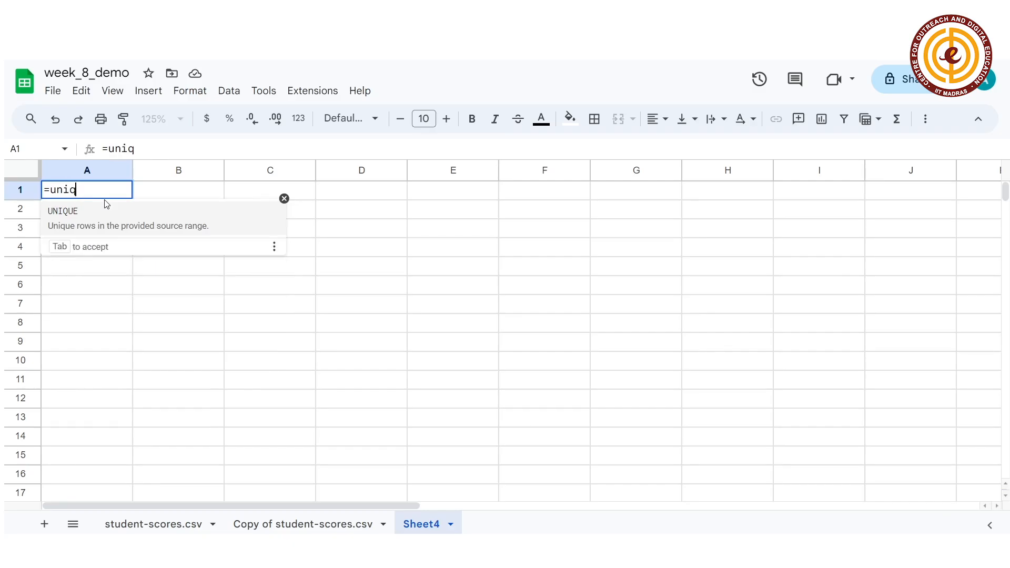
pyautogui.click(108, 225)
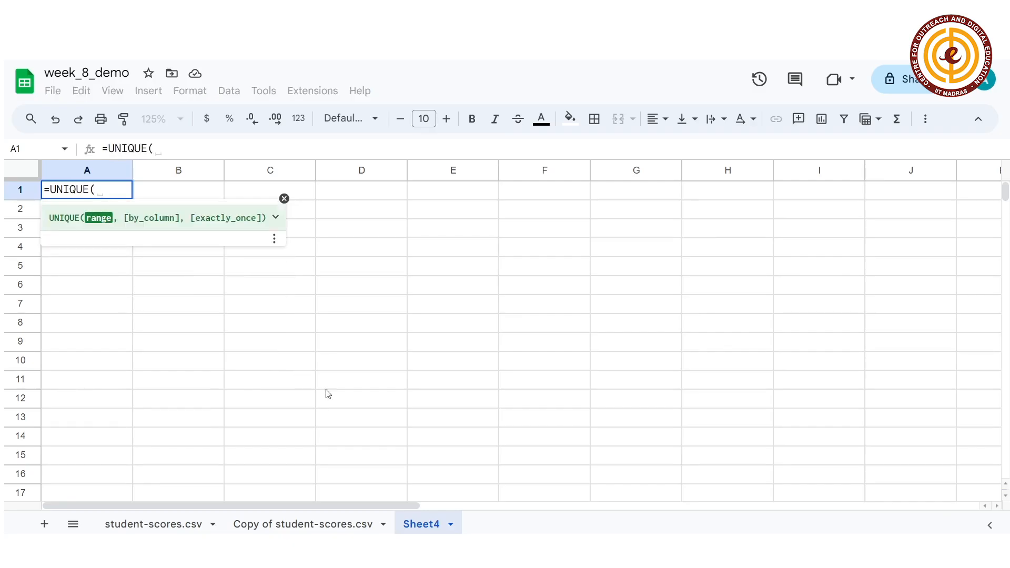
pyautogui.click(327, 524)
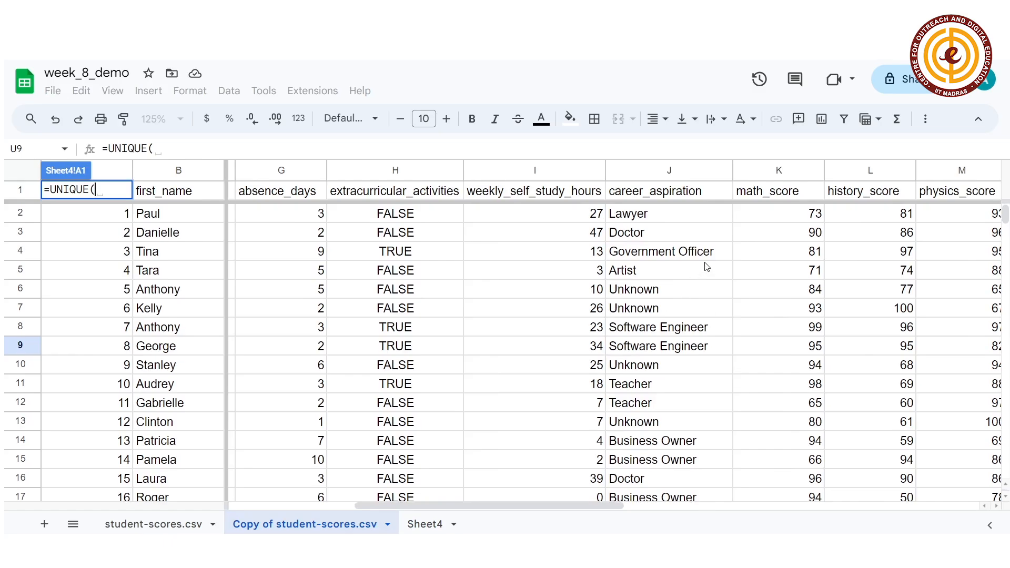
pyautogui.click(668, 219)
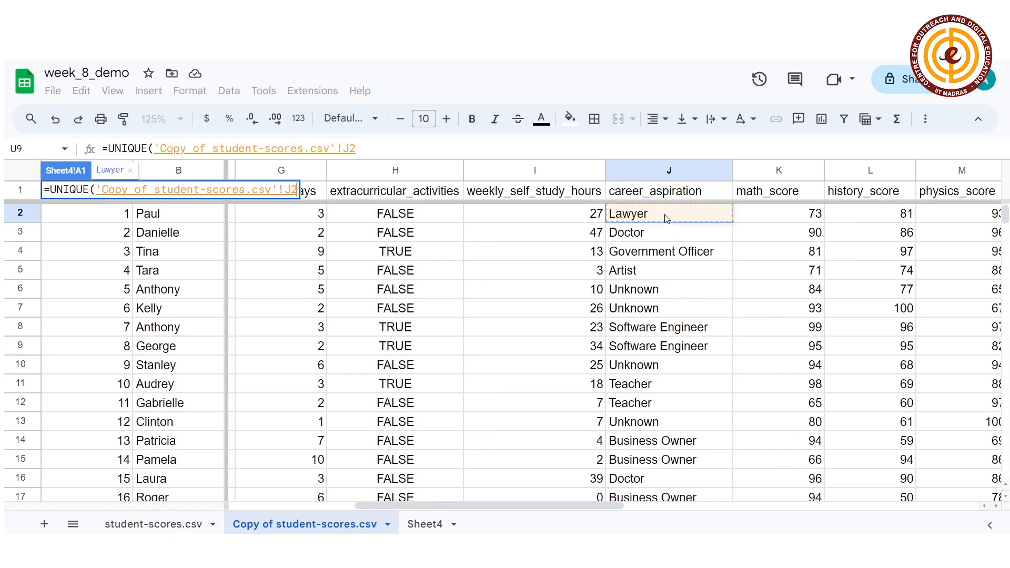
pyautogui.hotkey('ctrl', 'shift', 'Down')
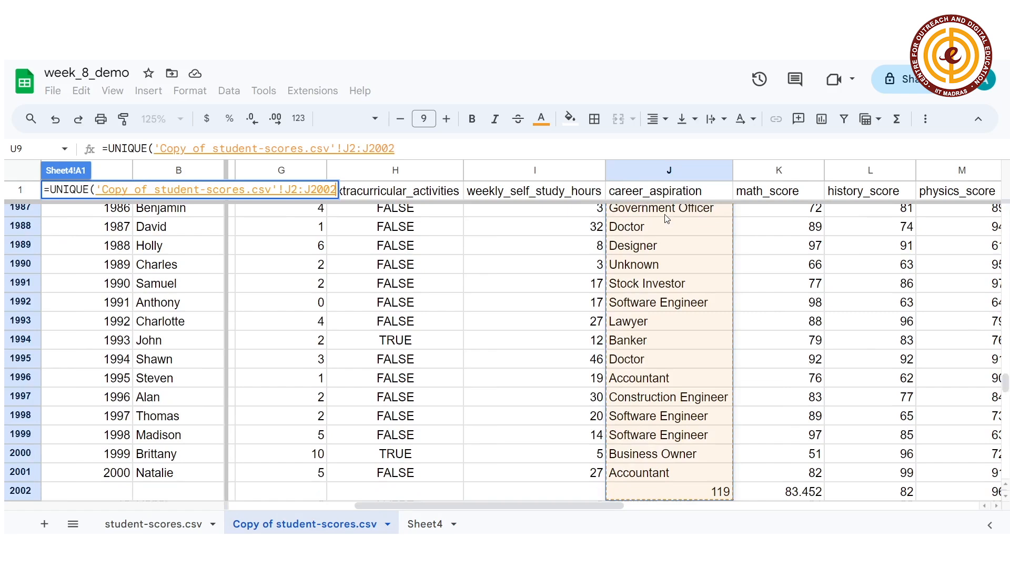
pyautogui.press('Return')
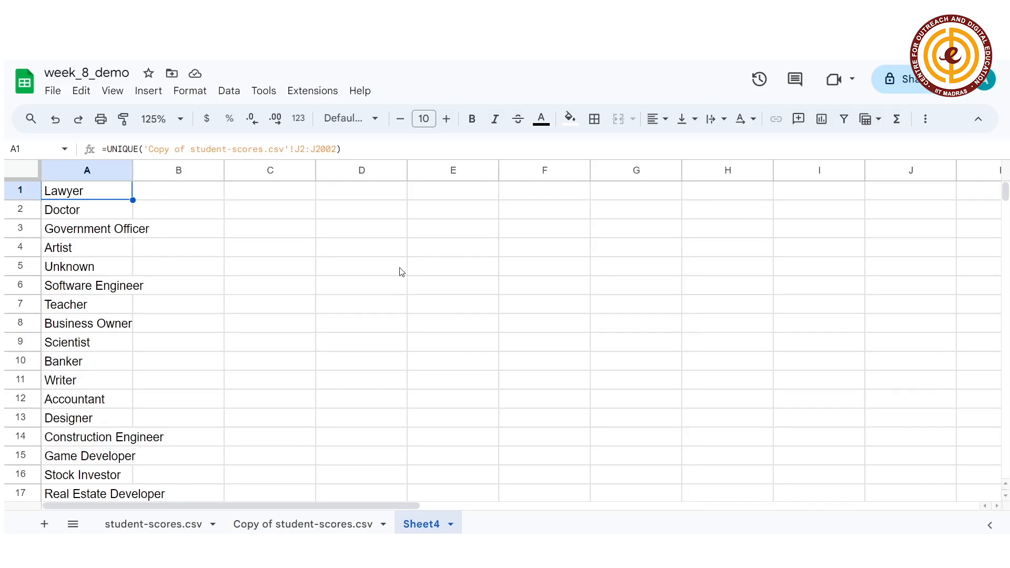
# - Examine the end of the unique list and compare its last entry with cell J2002 on the Copy of student-scores.csv sheet
pyautogui.scroll(-3, 341, 320)
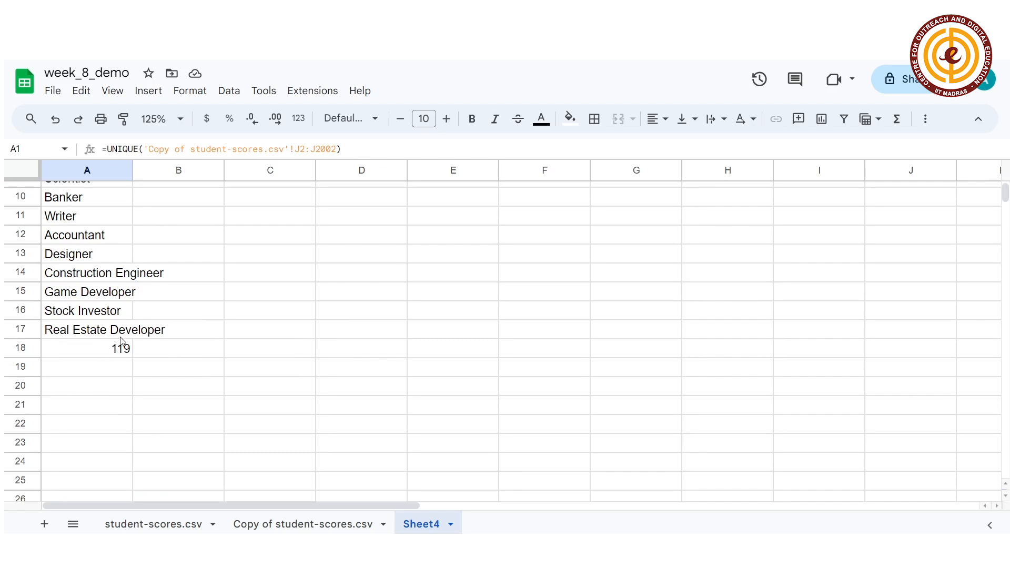
pyautogui.click(359, 524)
pyautogui.click(708, 327)
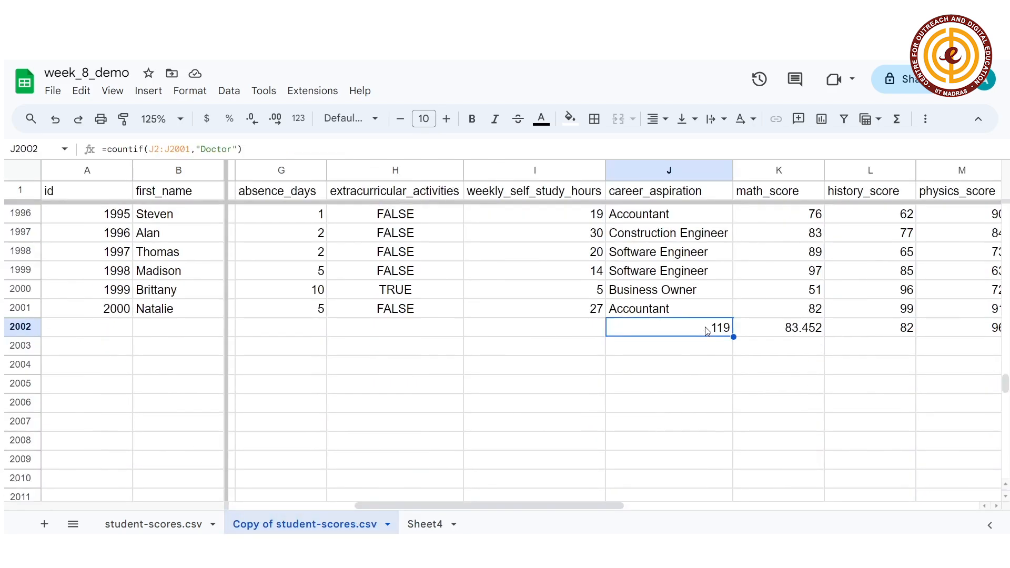
# - Correct the UNIQUE range in Sheet4 cell A1 to J2:J2001 so that the count cell J2002 is excluded
pyautogui.click(436, 521)
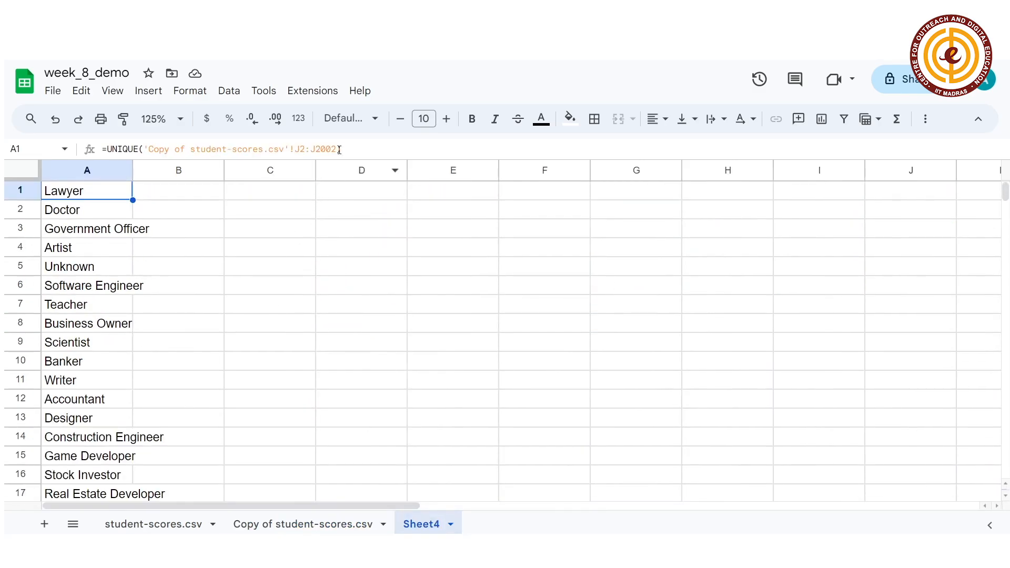
pyautogui.press('BackSpace')
pyautogui.write('1')
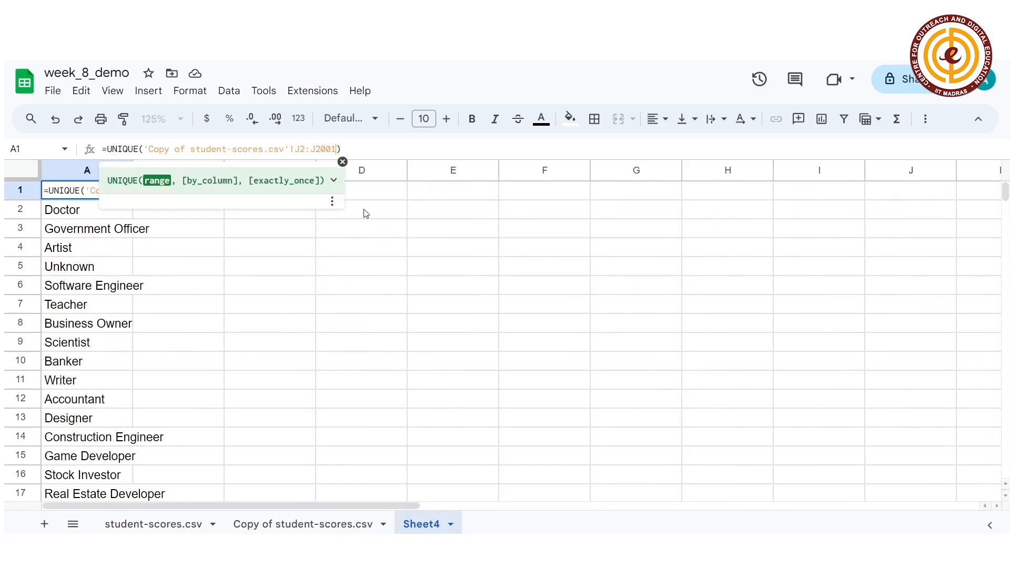
pyautogui.press('Return')
pyautogui.scroll(-2, 295, 289)
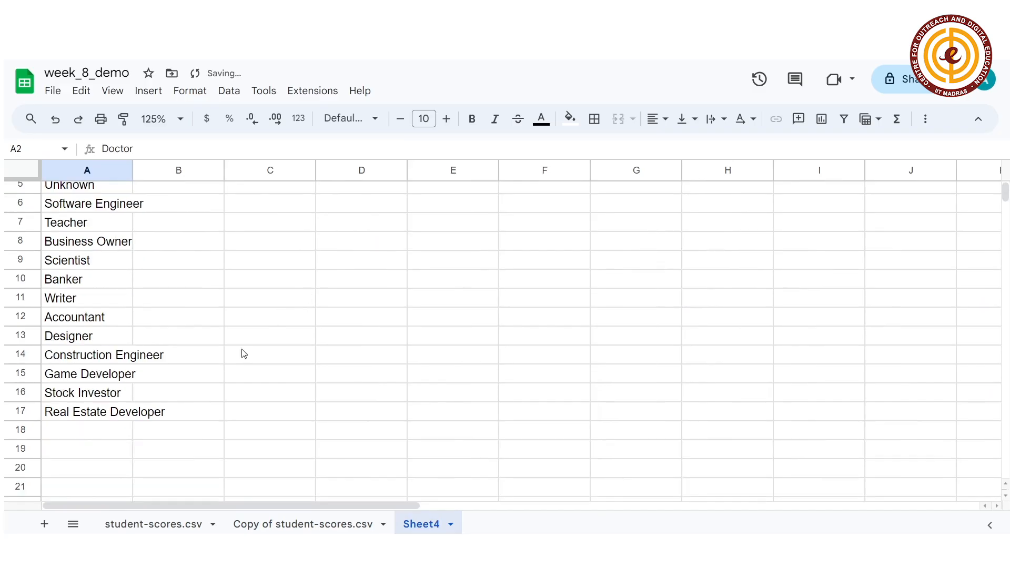
# - Check the end of the career list at A18 and count the distinct careers by selecting A1:A17
pyautogui.click(99, 433)
pyautogui.scroll(-2, 241, 365)
pyautogui.scroll(5, 136, 316)
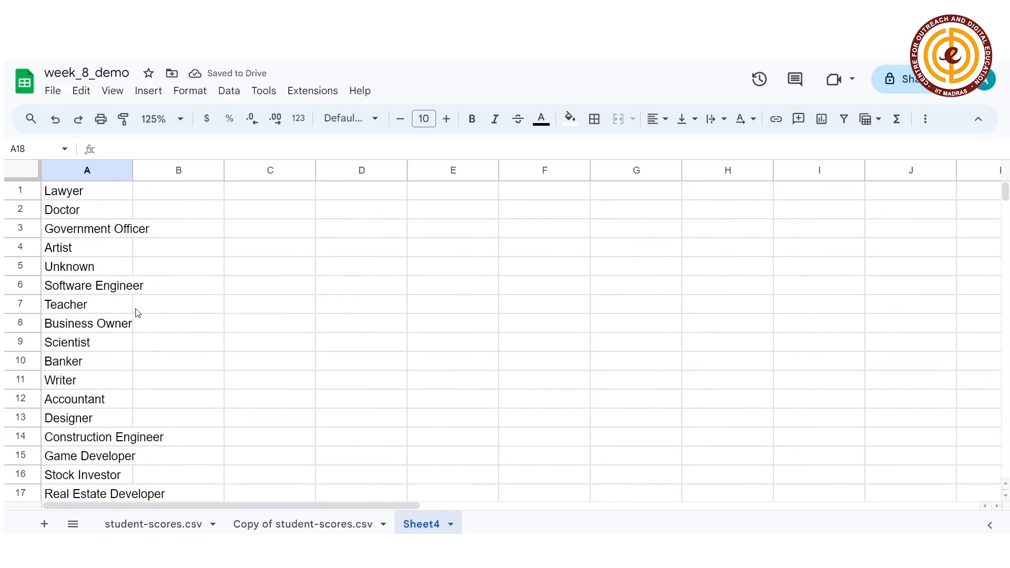
pyautogui.moveTo(106, 199); pyautogui.dragTo(113, 492)
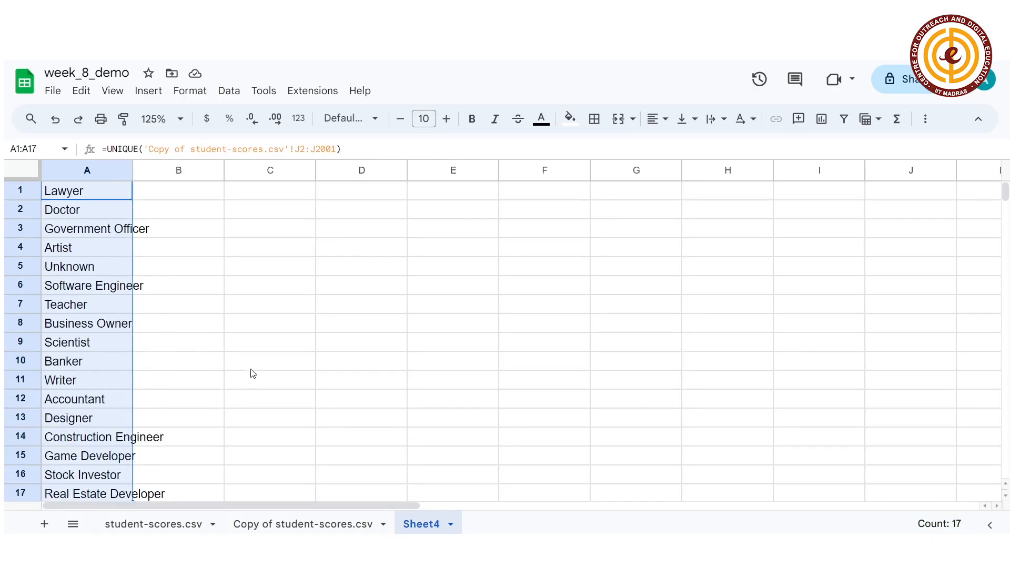
pyautogui.click(284, 322)
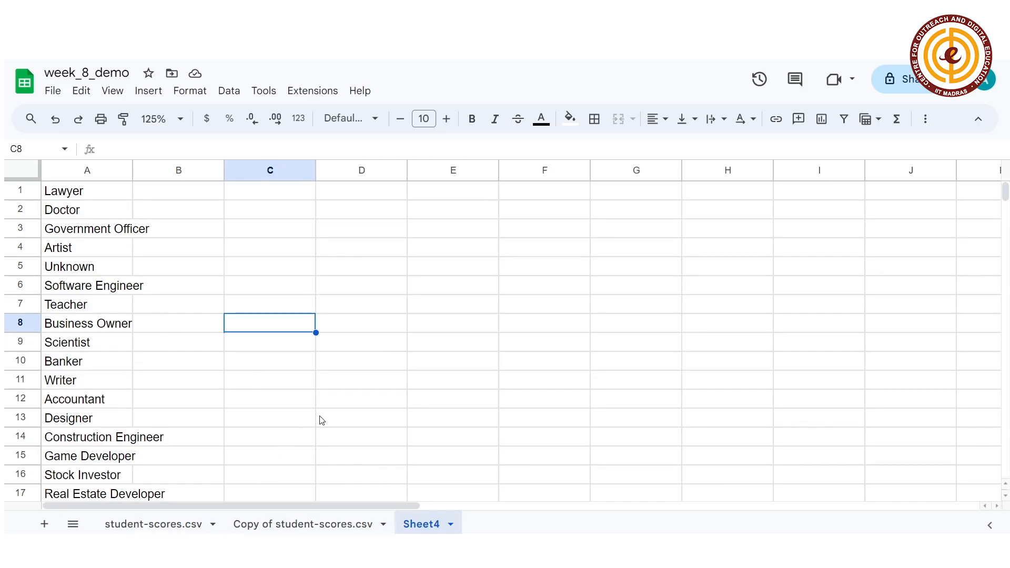
# - Copy the math_score and history_score columns, K and L, on the Copy of student-scores.csv sheet
pyautogui.click(326, 524)
pyautogui.scroll(5, 674, 379)
pyautogui.scroll(3, 673, 378)
pyautogui.click(789, 289)
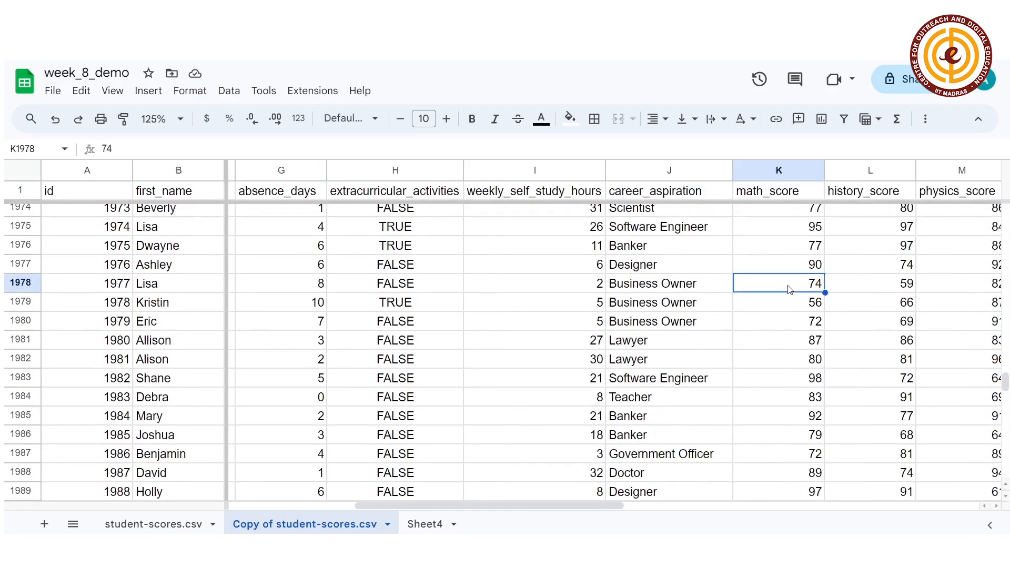
pyautogui.hotkey('ctrl', 'Up')
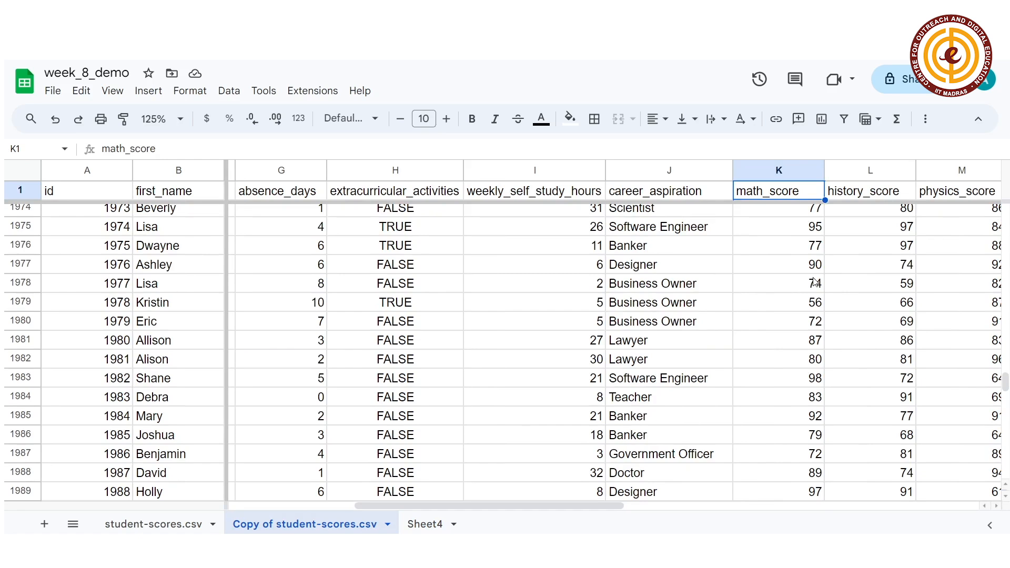
pyautogui.press('Down')
pyautogui.moveTo(621, 502); pyautogui.dragTo(711, 467)
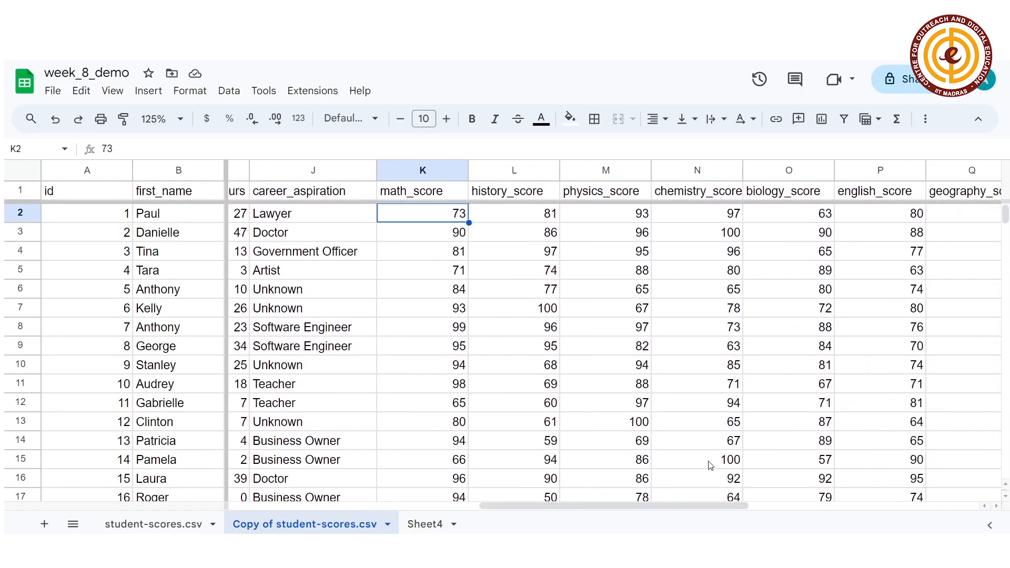
pyautogui.click(436, 195)
pyautogui.click(429, 170)
pyautogui.keyDown('ctrl'); pyautogui.click(532, 167); pyautogui.keyUp('ctrl')
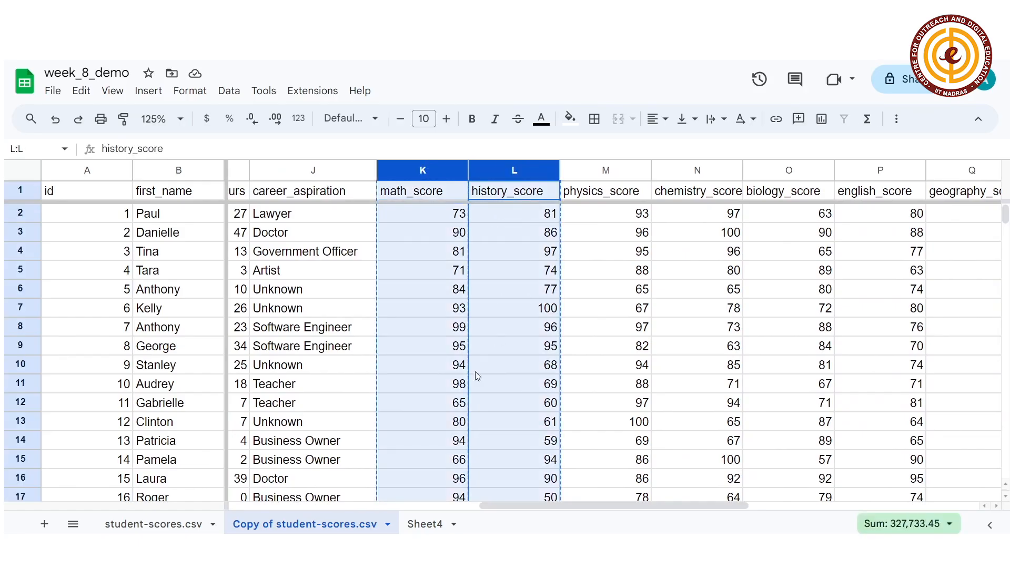
# - Add a new sheet and paste the copied math_score and history_score columns starting at cell A1
pyautogui.click(438, 524)
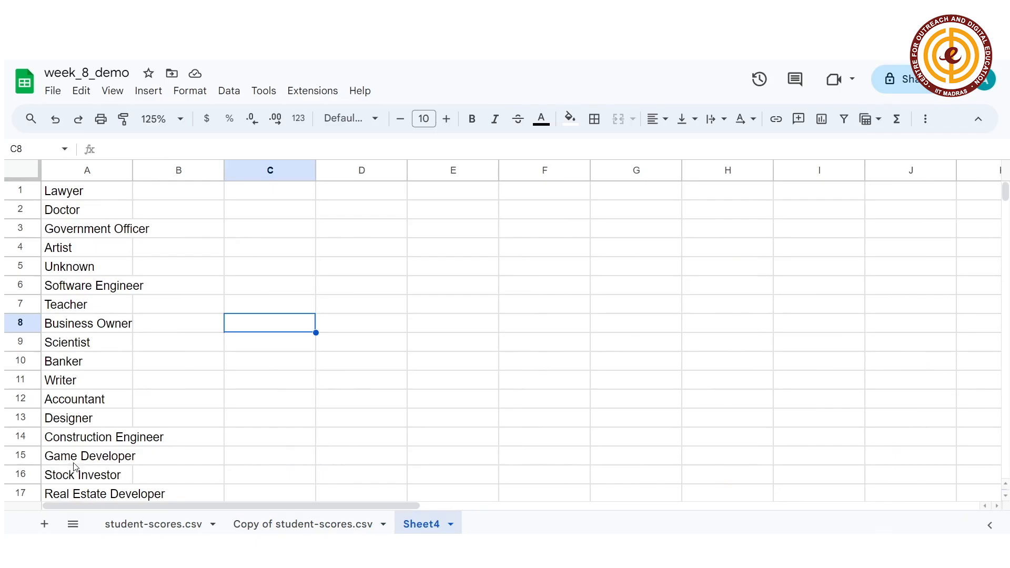
pyautogui.click(45, 524)
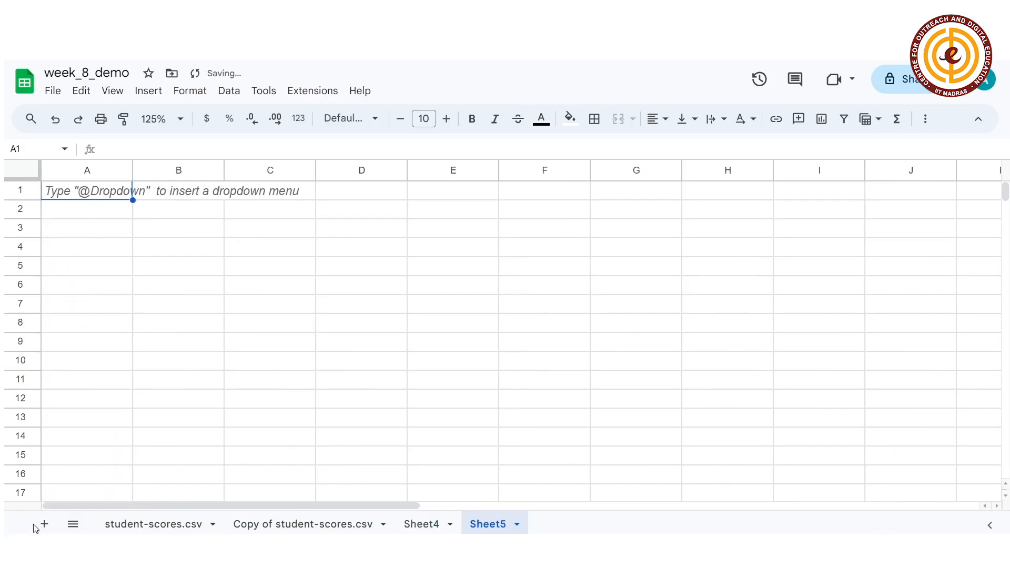
pyautogui.click(87, 193)
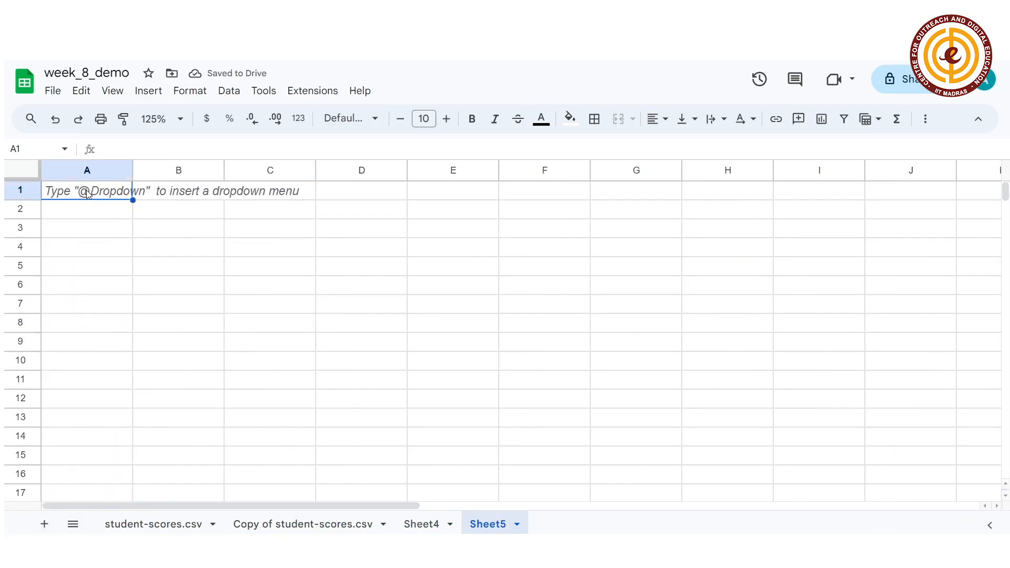
pyautogui.hotkey('ctrl', 'v')
pyautogui.click(270, 230)
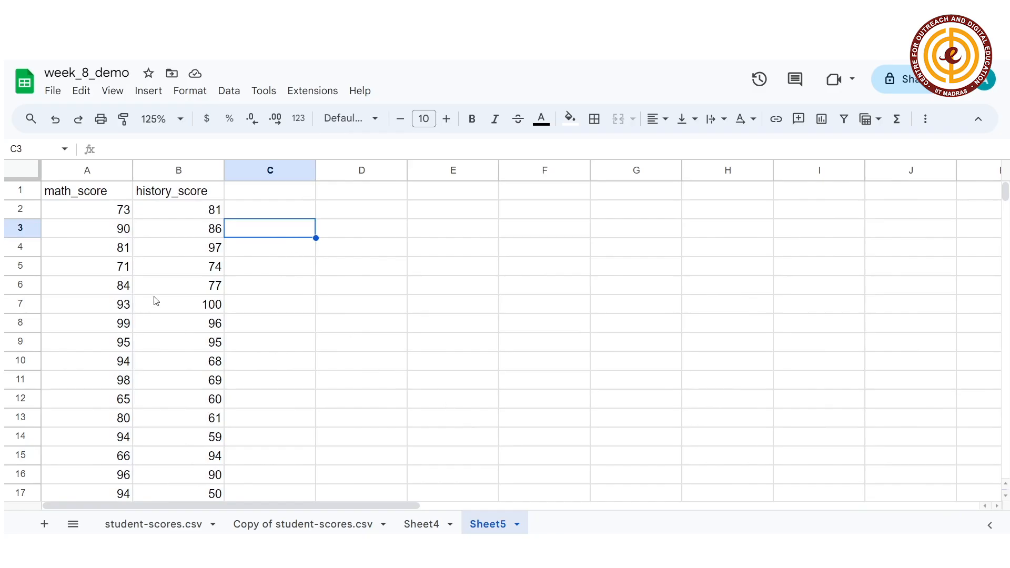
# - Insert two empty columns before the math_score column in Sheet5
pyautogui.rightClick(88, 174)
pyautogui.click(134, 233)
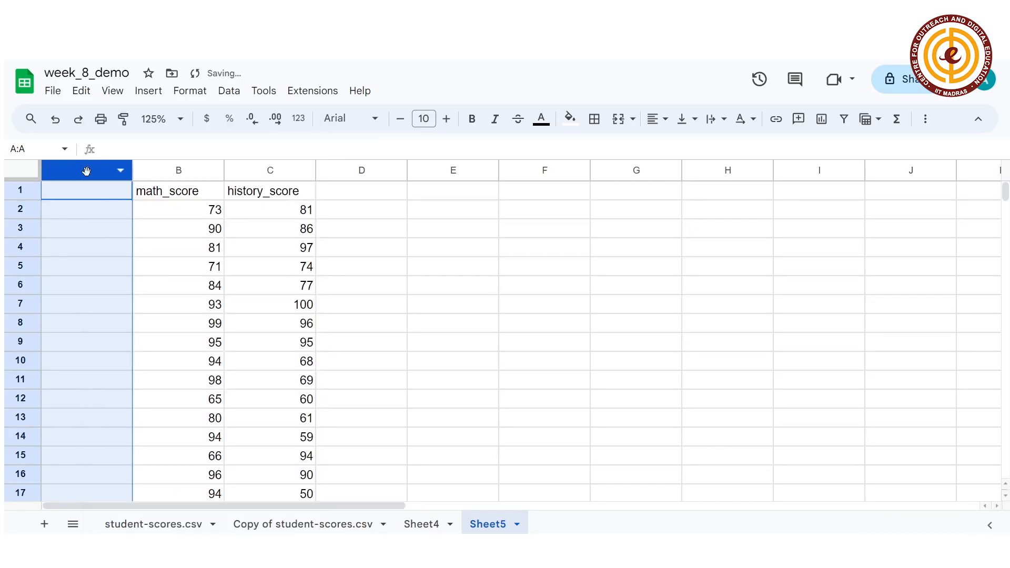
pyautogui.rightClick(86, 171)
pyautogui.click(149, 234)
pyautogui.click(502, 286)
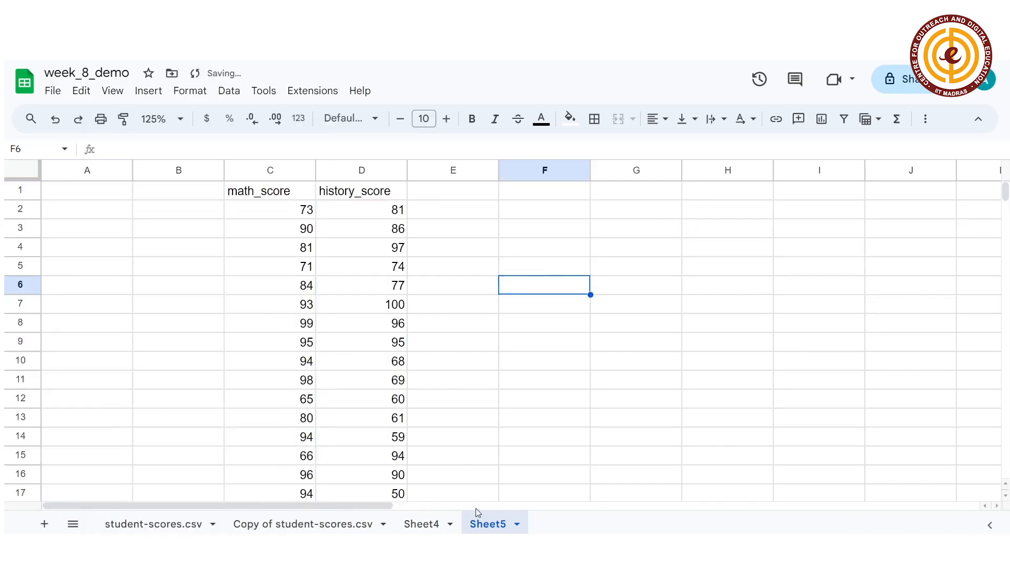
# - Copy the id and first_name data in A1:B2001 on the Copy of student-scores.csv sheet
pyautogui.click(298, 525)
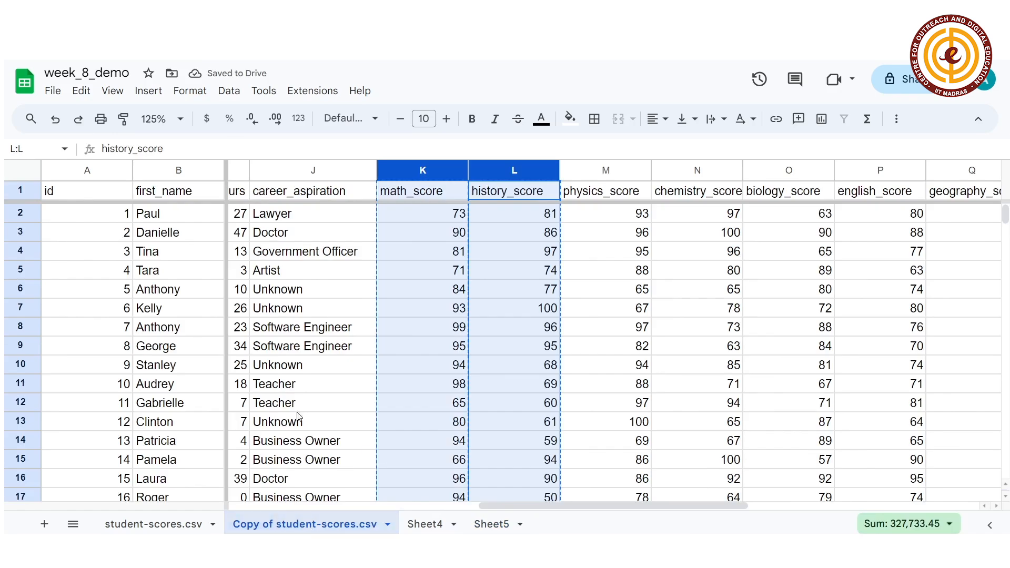
pyautogui.click(82, 197)
pyautogui.moveTo(82, 197); pyautogui.dragTo(157, 193)
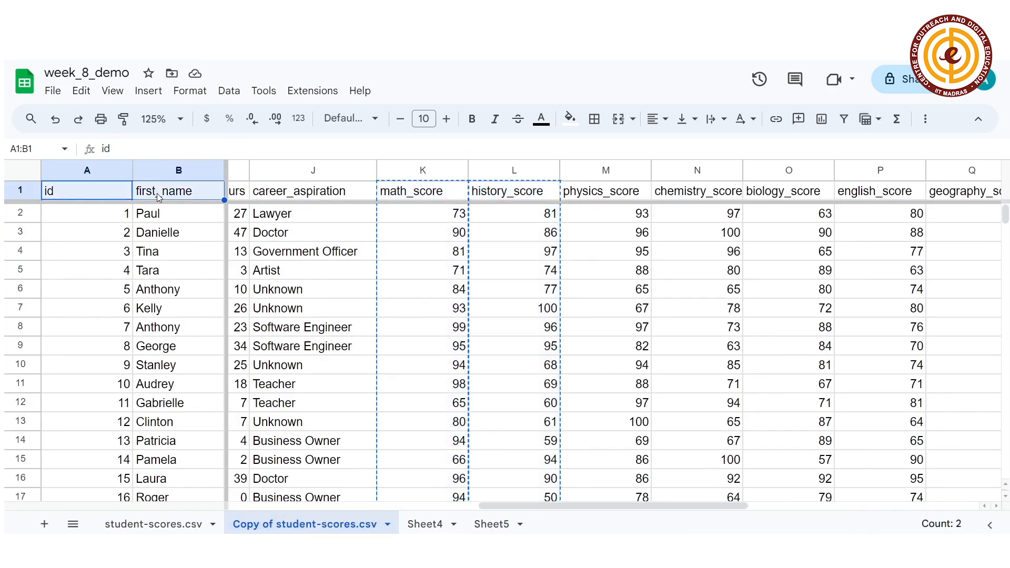
pyautogui.hotkey('ctrl', 'shift', 'Down')
pyautogui.hotkey('ctrl', 'c')
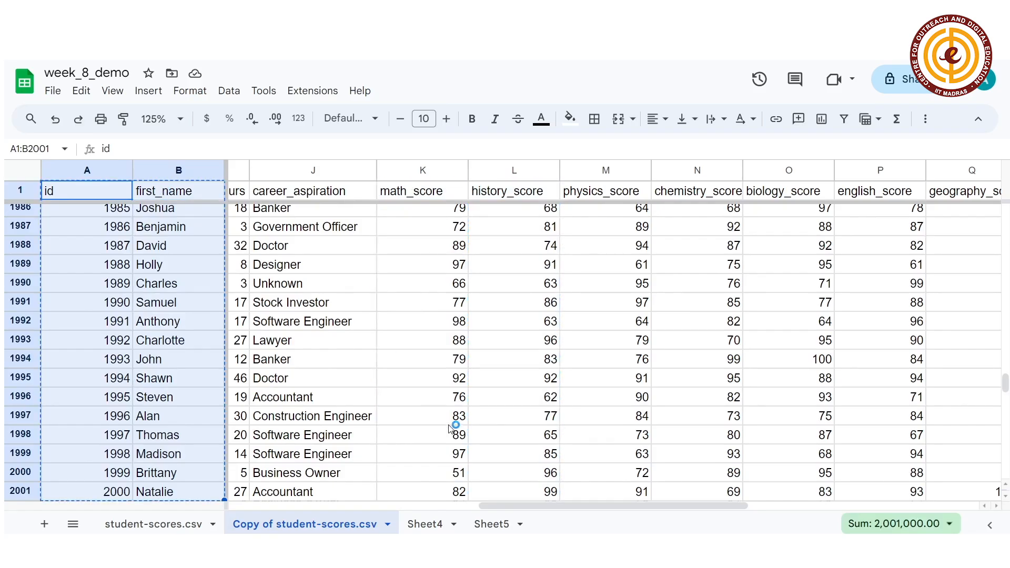
# - Paste the id and first_name data at A1 in Sheet5 and insert an empty row above row 2
pyautogui.click(493, 524)
pyautogui.click(95, 193)
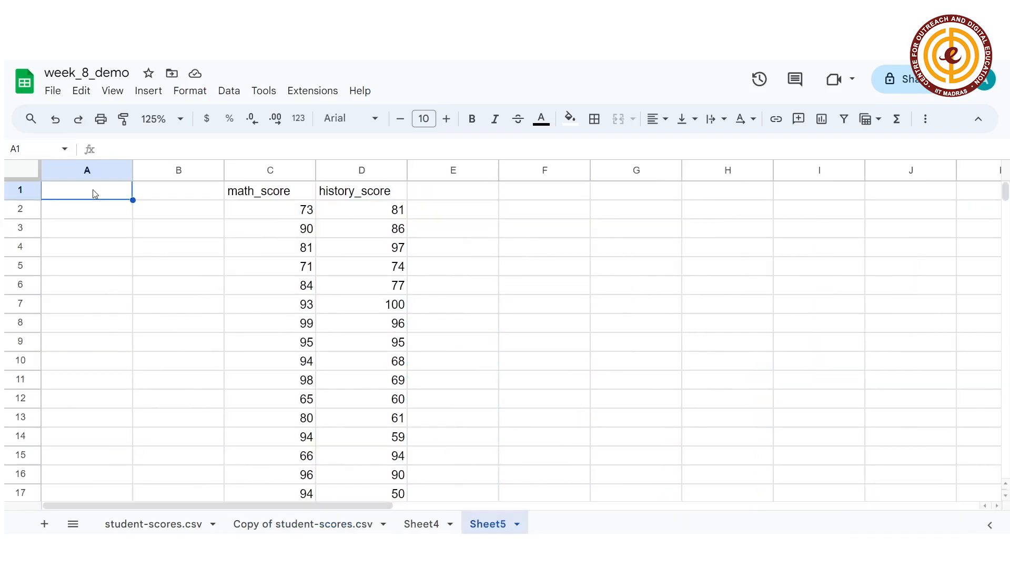
pyautogui.hotkey('ctrl', 'v')
pyautogui.click(465, 257)
pyautogui.click(557, 258)
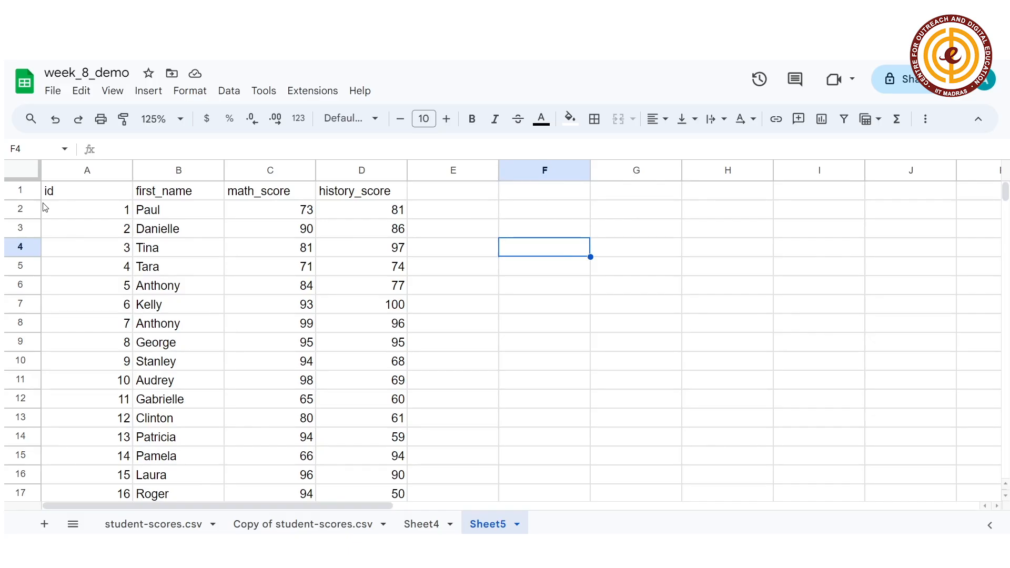
pyautogui.rightClick(28, 209)
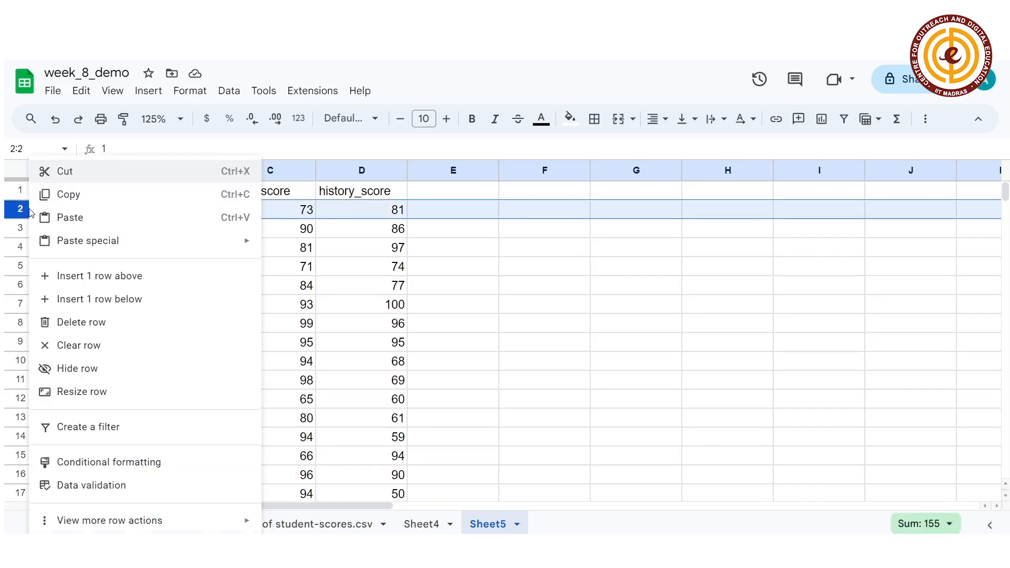
pyautogui.click(112, 276)
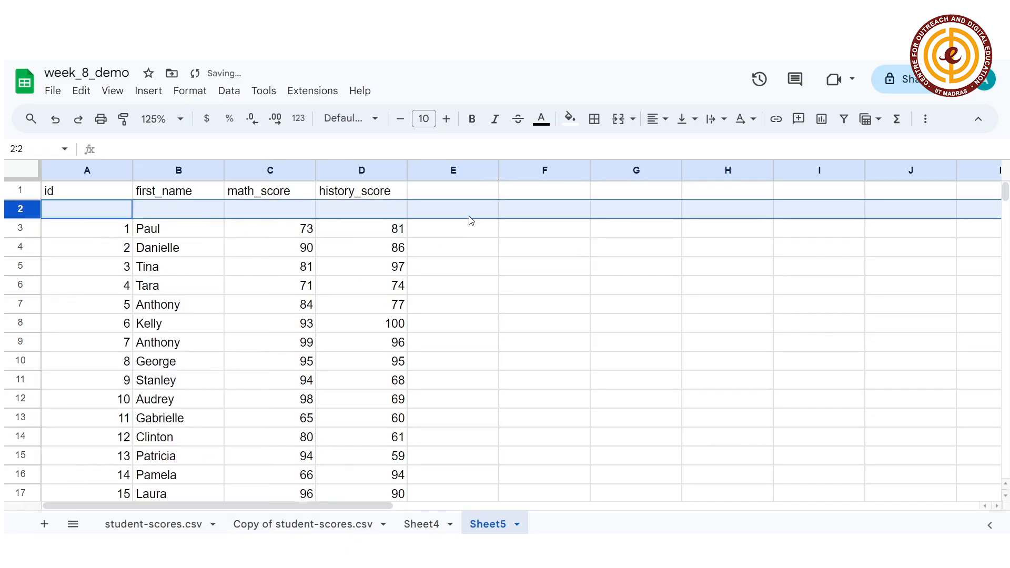
pyautogui.click(451, 197)
pyautogui.write('avg')
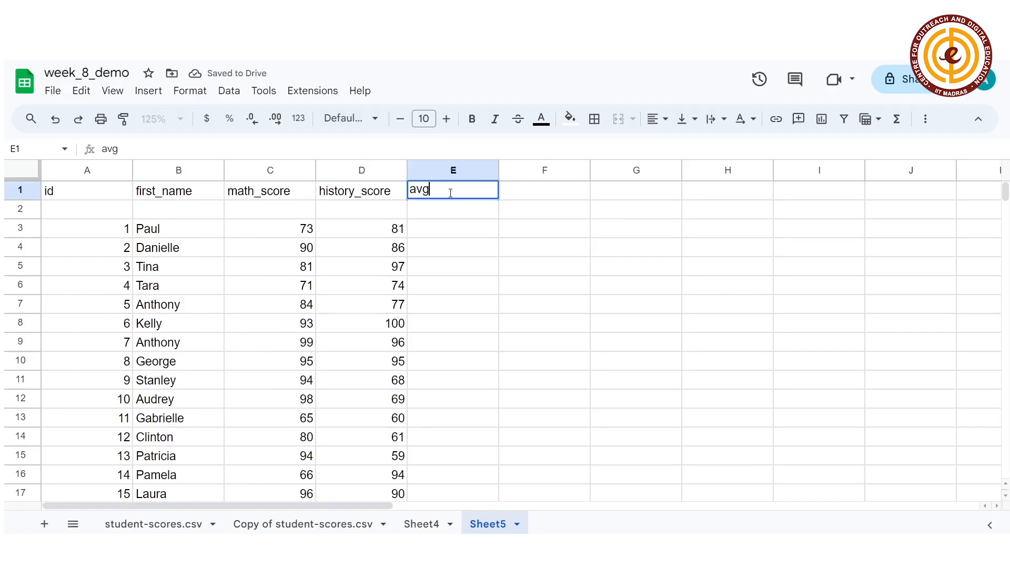
pyautogui.press('BackSpace')
pyautogui.press('BackSpace')
pyautogui.press('BackSpace')
# - Calculate the average math score in cell G1 with =AVERAGE(C3:C2003)
pyautogui.click(597, 200)
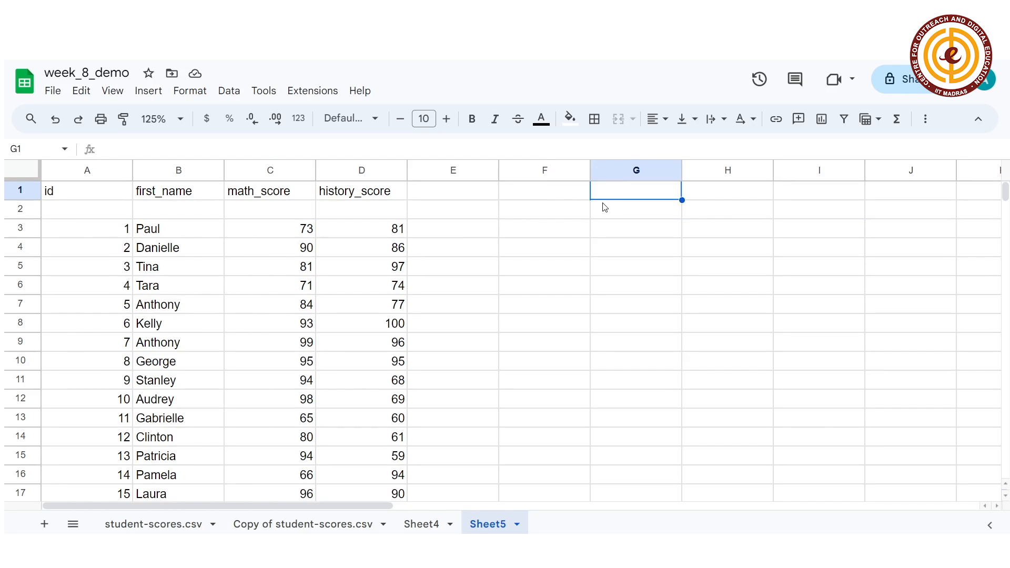
pyautogui.write('=ave')
pyautogui.click(637, 246)
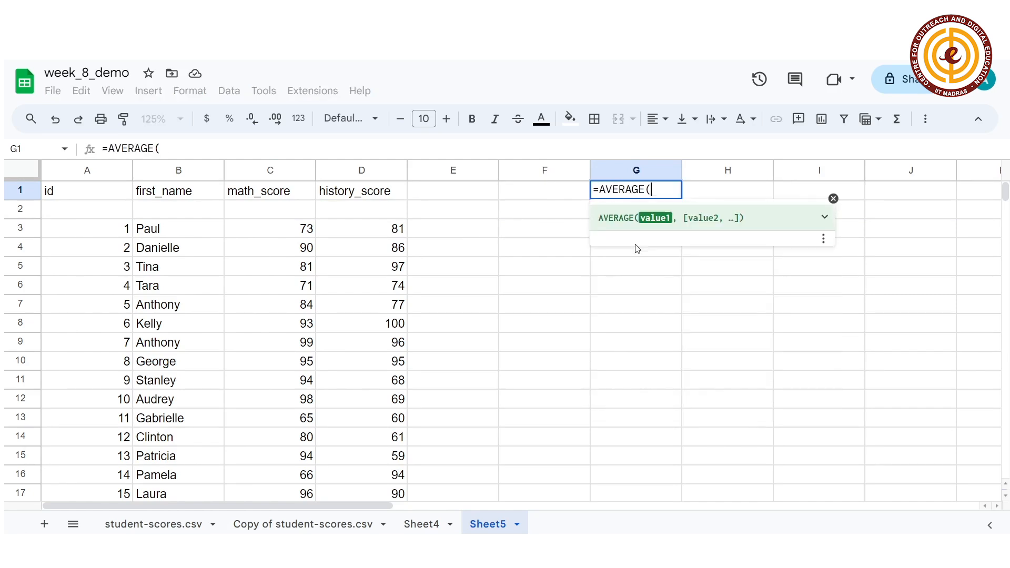
pyautogui.click(305, 231)
pyautogui.hotkey('ctrl', 'shift', 'Down')
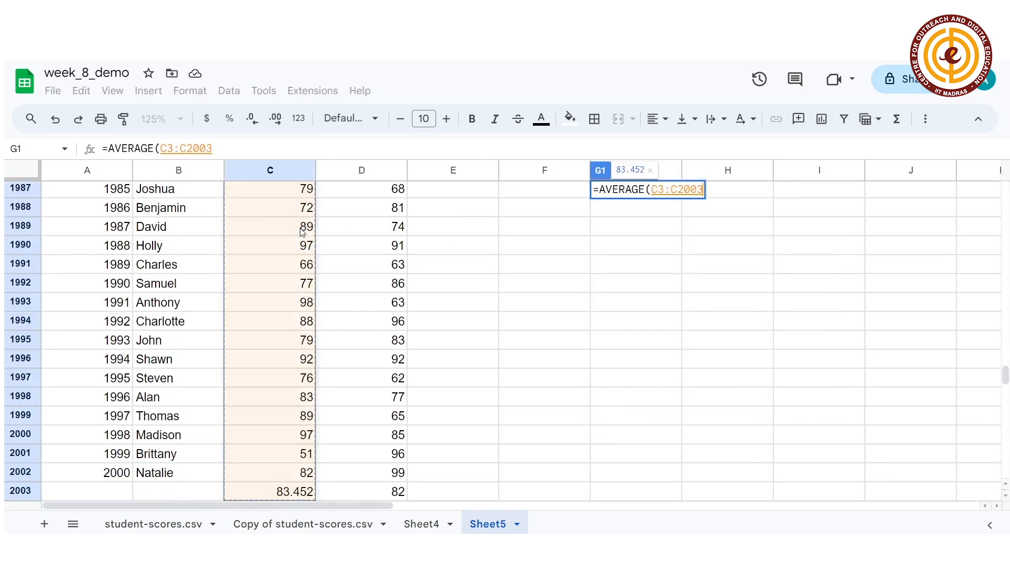
pyautogui.press('Return')
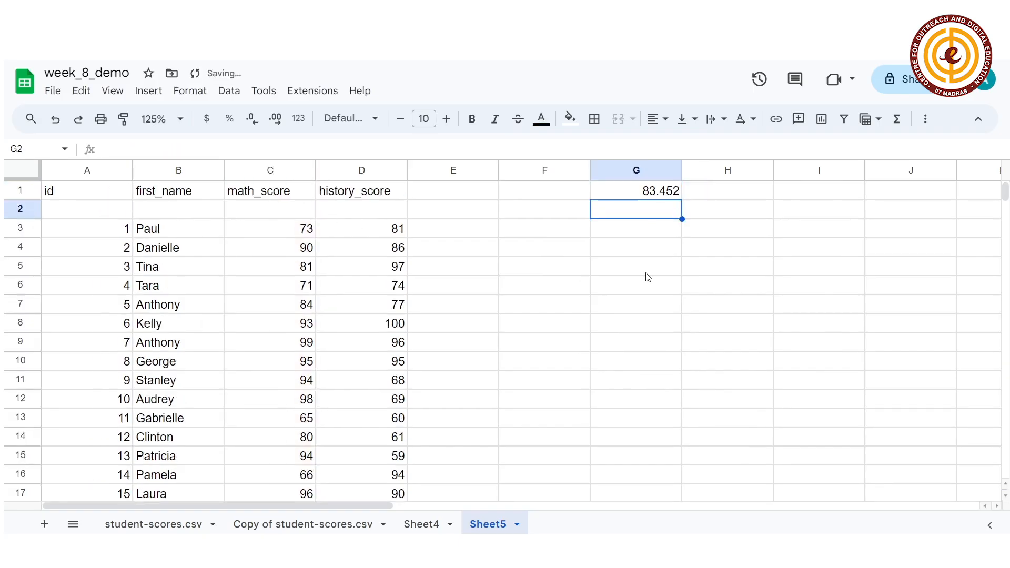
# - Calculate the average history score in cell H1 with =AVERAGE(D3:D2003)
pyautogui.click(718, 194)
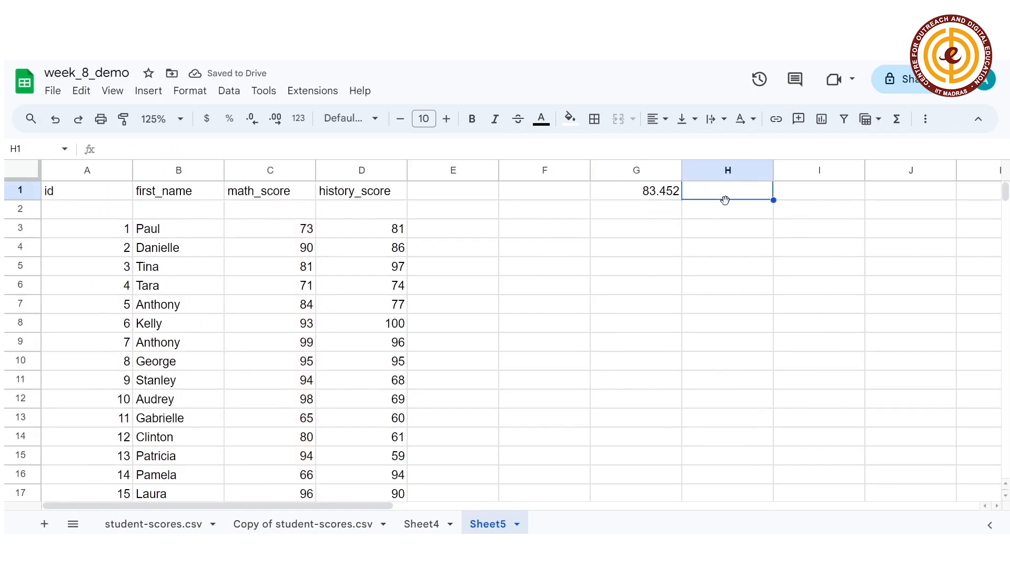
pyautogui.write('=aver')
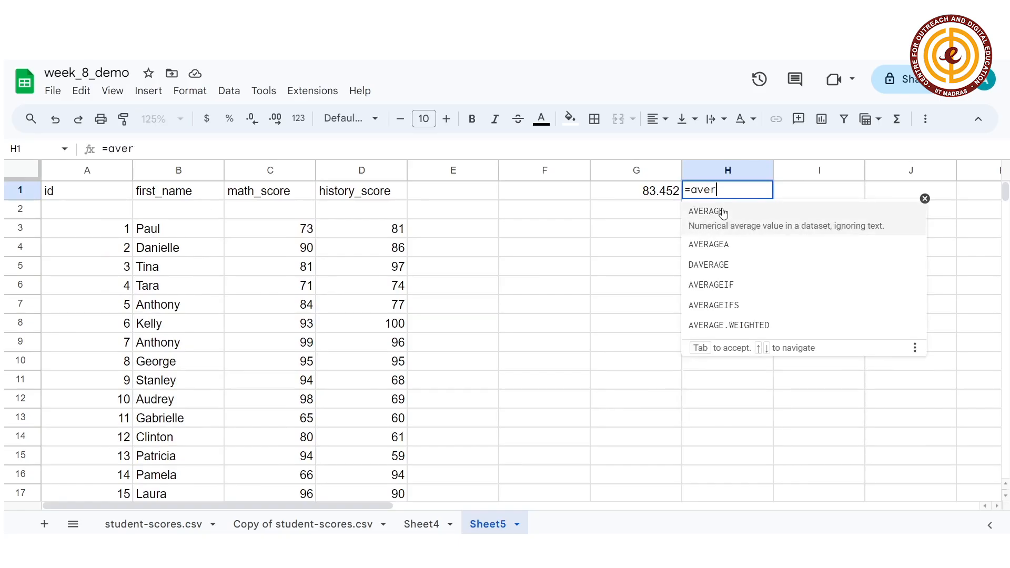
pyautogui.press('Tab')
pyautogui.click(397, 234)
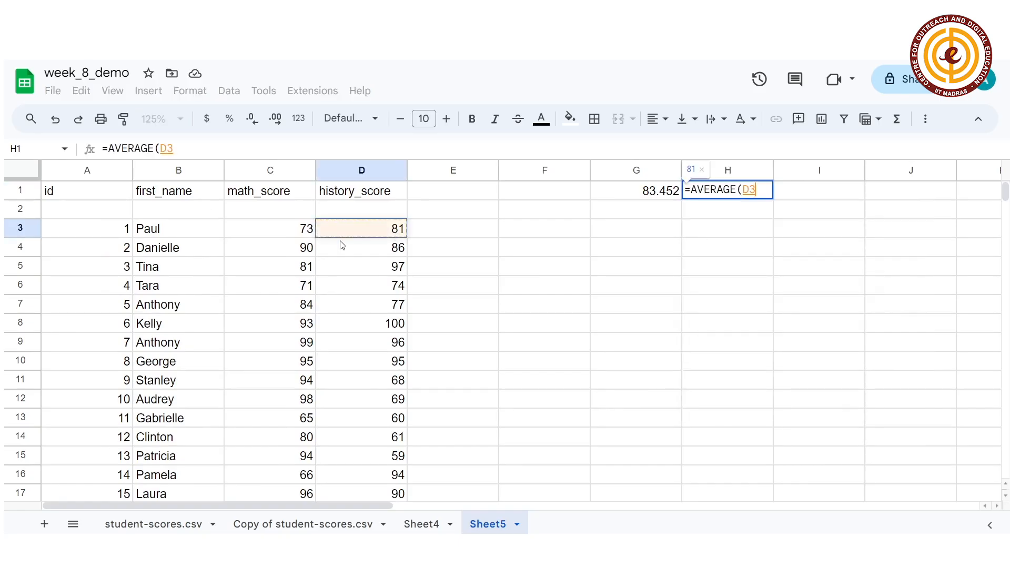
pyautogui.hotkey('ctrl', 'shift', 'Down')
pyautogui.press('Return')
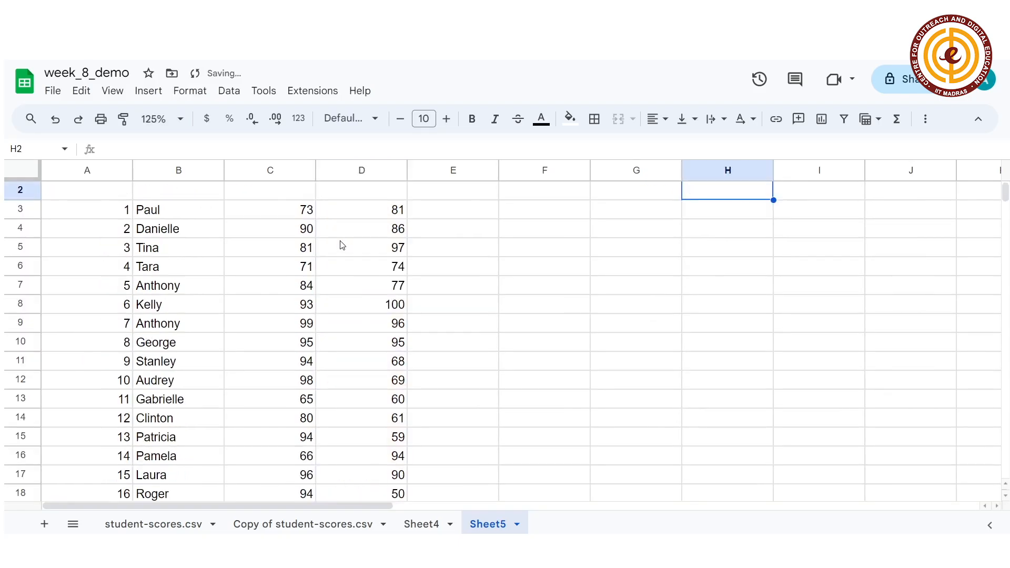
pyautogui.scroll(1, 534, 324)
pyautogui.scroll(-1, 562, 325)
pyautogui.scroll(2, 579, 311)
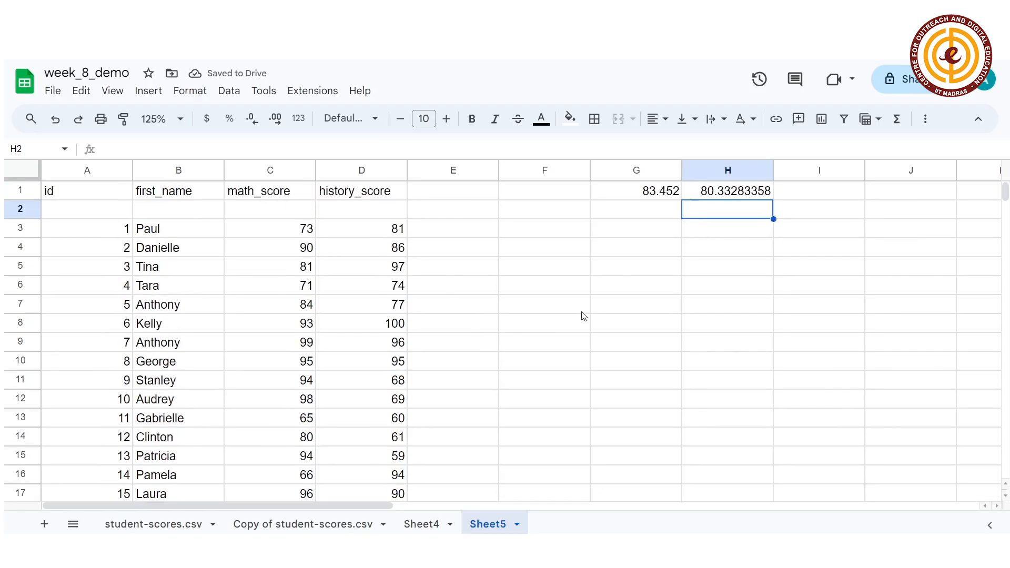
# - Format the math average in G1 to show no decimal places
pyautogui.click(658, 193)
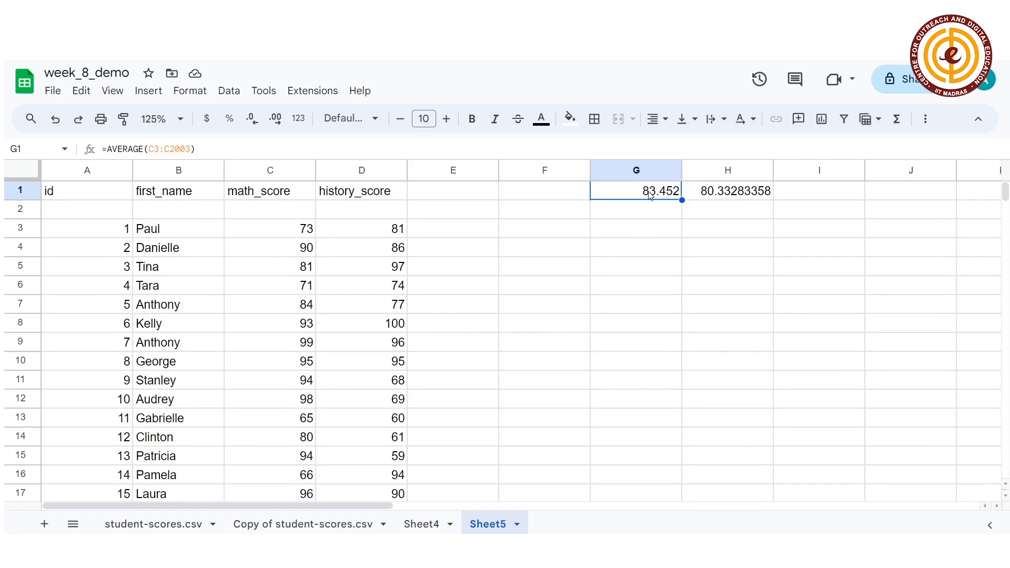
pyautogui.click(249, 125)
pyautogui.click(249, 126)
pyautogui.click(249, 126)
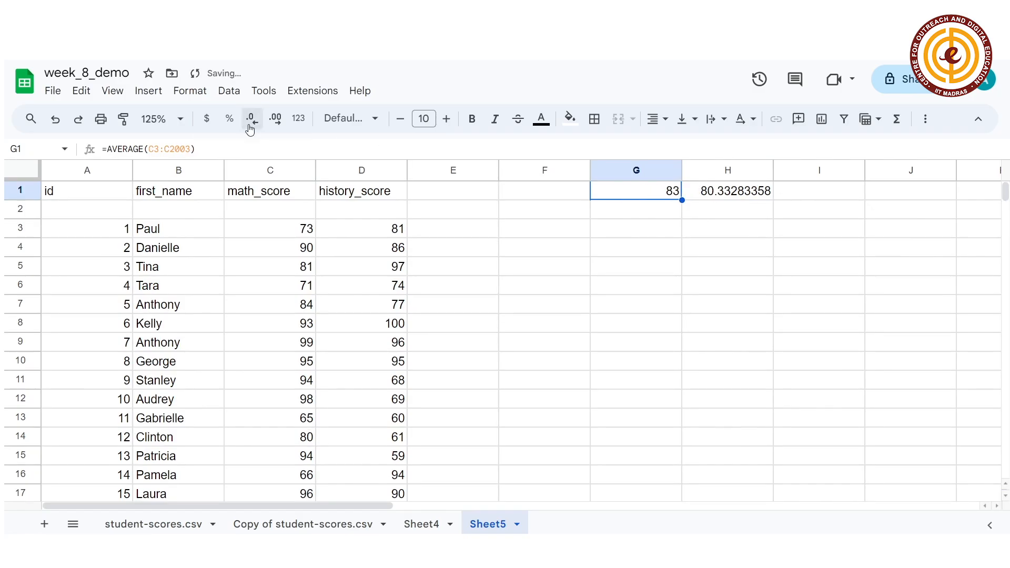
# - Format the history average in H1 to show no decimal places
pyautogui.click(701, 195)
pyautogui.click(256, 127)
pyautogui.click(255, 127)
pyautogui.click(255, 126)
pyautogui.click(255, 127)
pyautogui.click(255, 126)
pyautogui.click(255, 126)
pyautogui.click(256, 126)
pyautogui.click(256, 126)
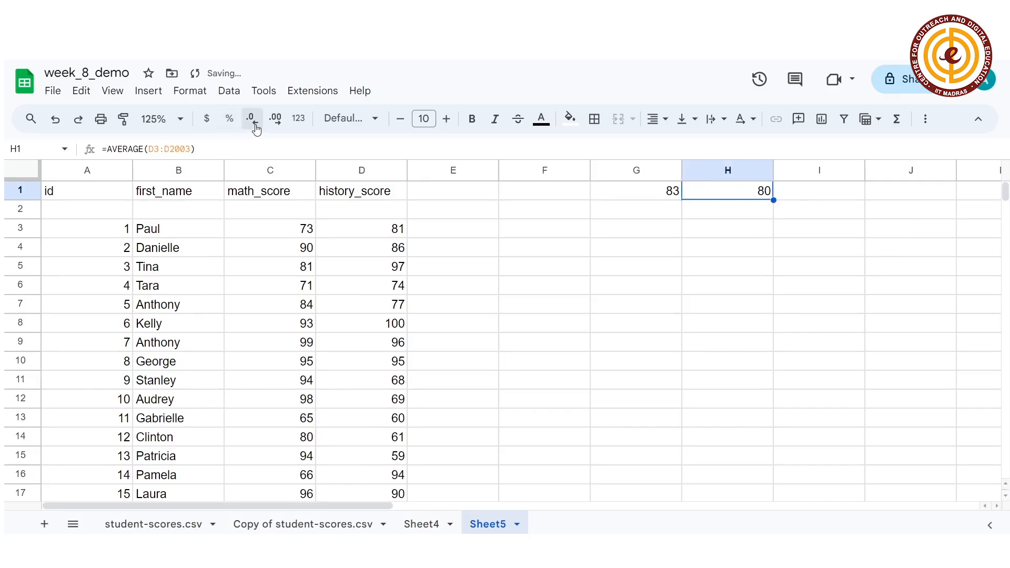
# - Enter the column header difference_avg_math in cell E1
pyautogui.click(485, 230)
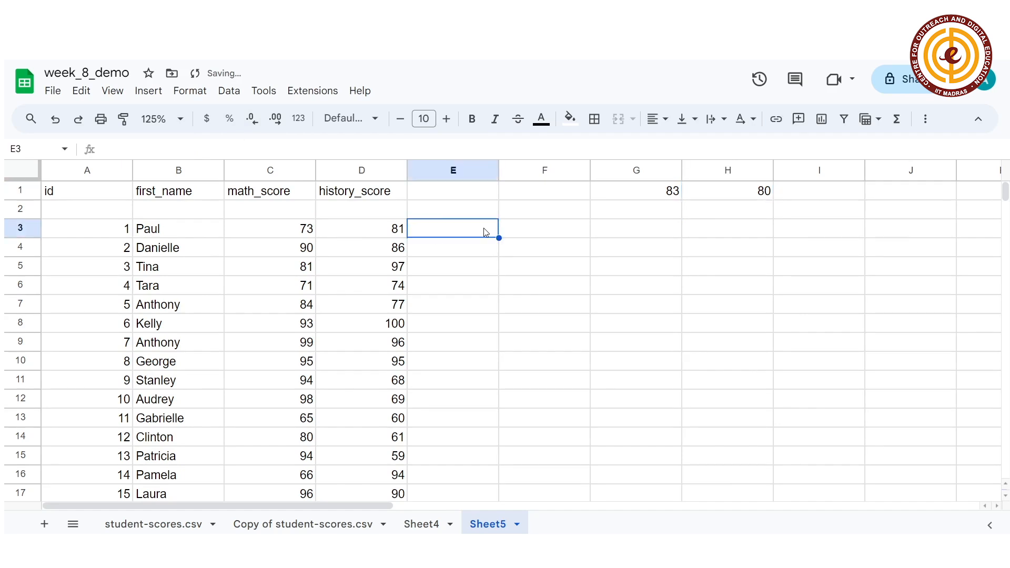
pyautogui.click(457, 198)
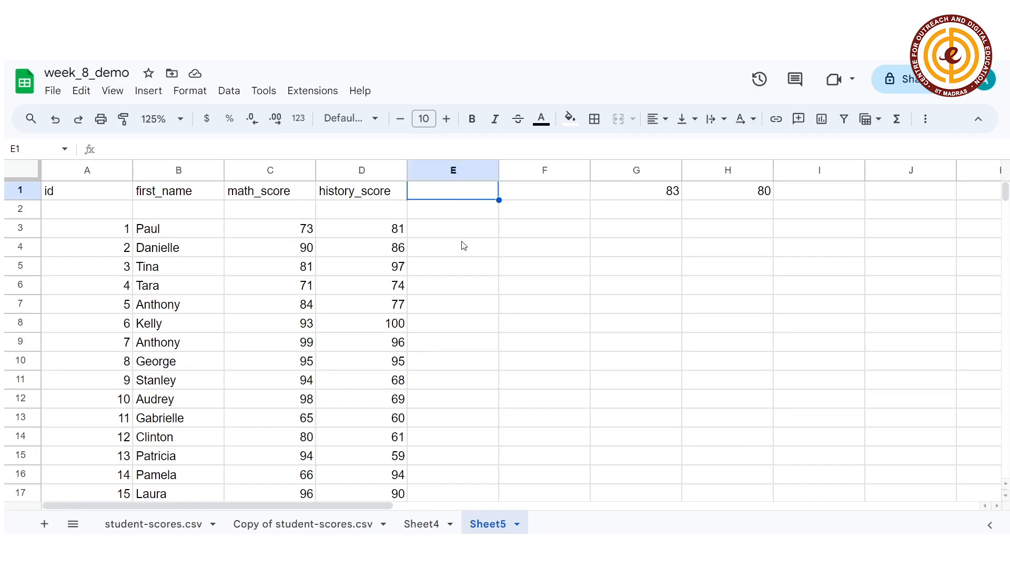
pyautogui.write('a')
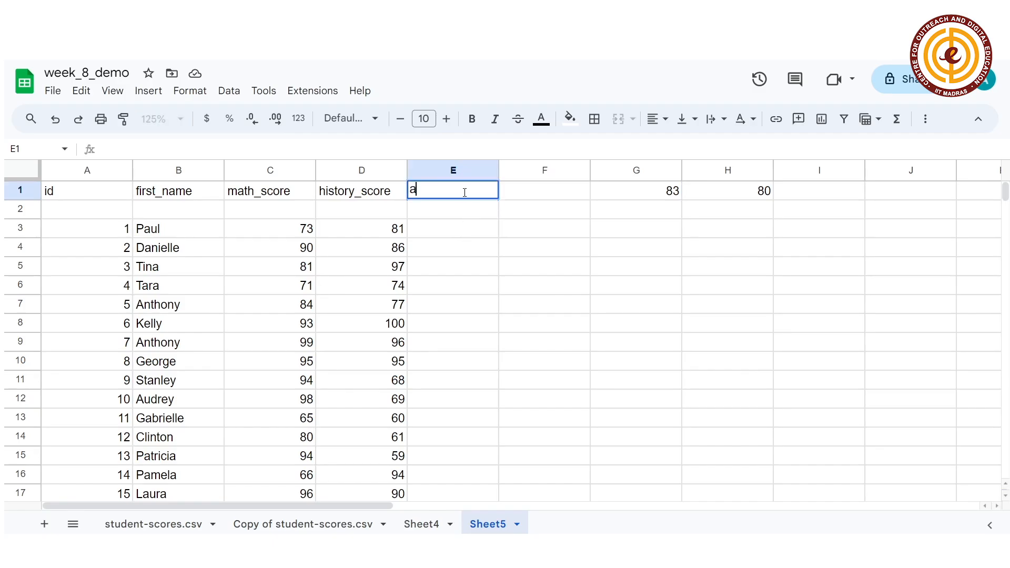
pyautogui.write('ve')
pyautogui.press('BackSpace')
pyautogui.press('BackSpace')
pyautogui.press('BackSpace')
pyautogui.write('difference')
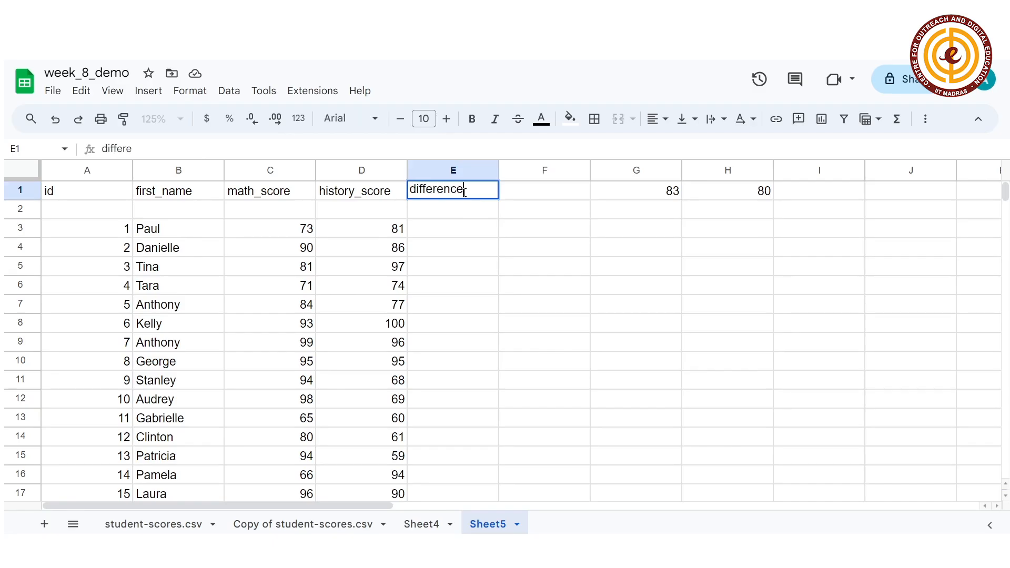
pyautogui.write('_avg_math')
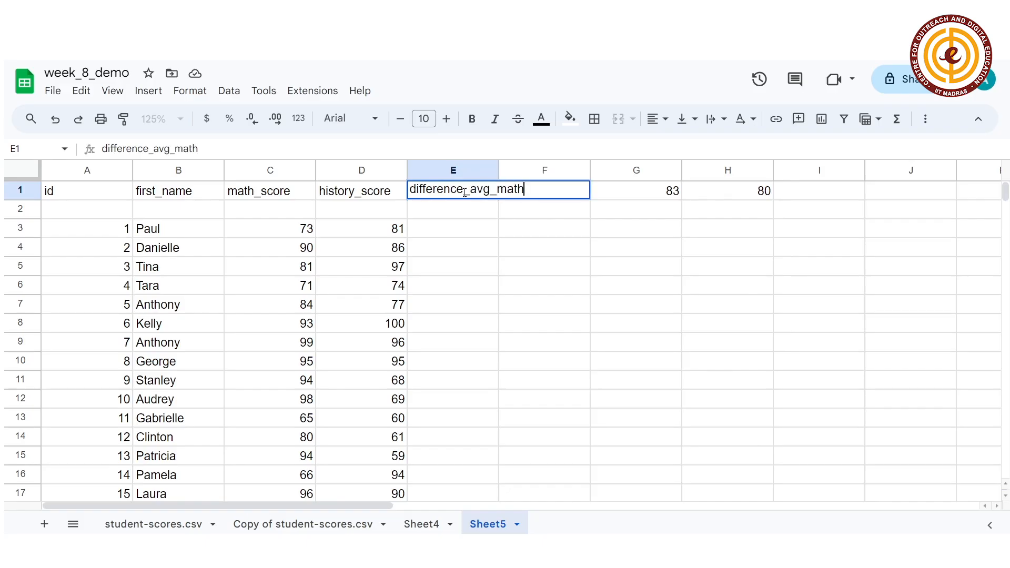
pyautogui.press('Tab')
# - Enter the column header difference_avg_hist in cell F1
pyautogui.write('de')
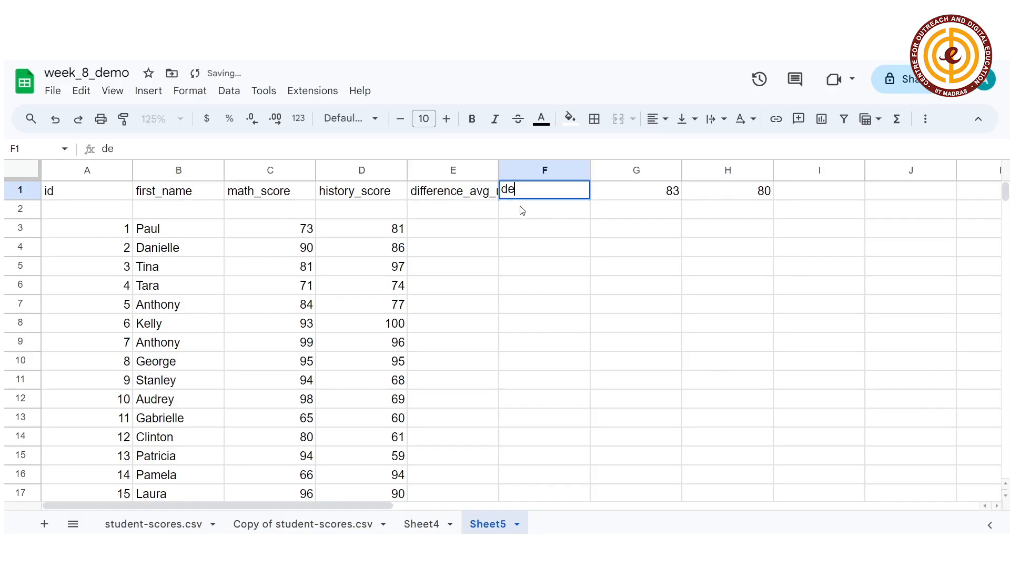
pyautogui.press('BackSpace')
pyautogui.write('iffer')
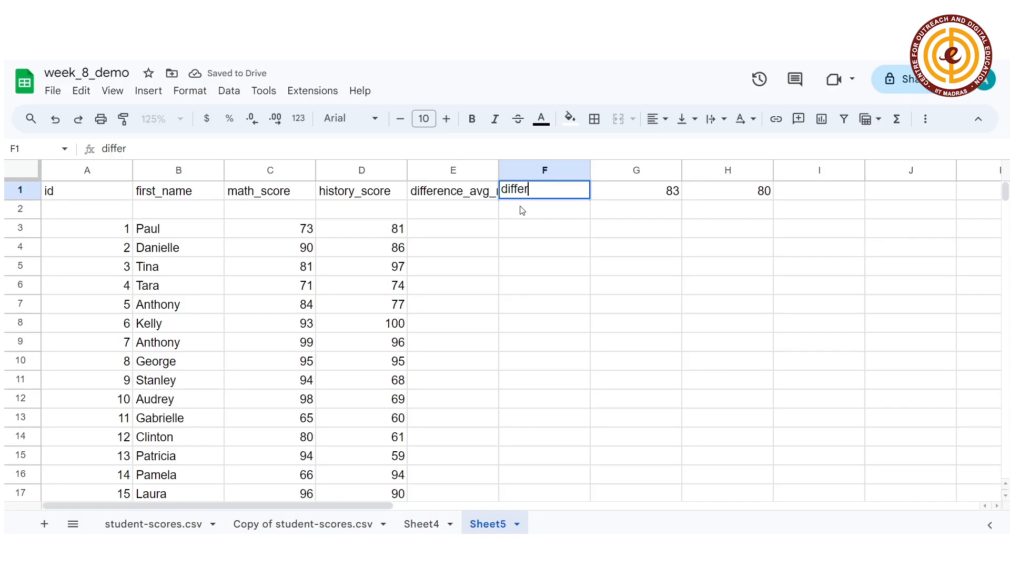
pyautogui.write('ence_avg_hist')
pyautogui.press('Return')
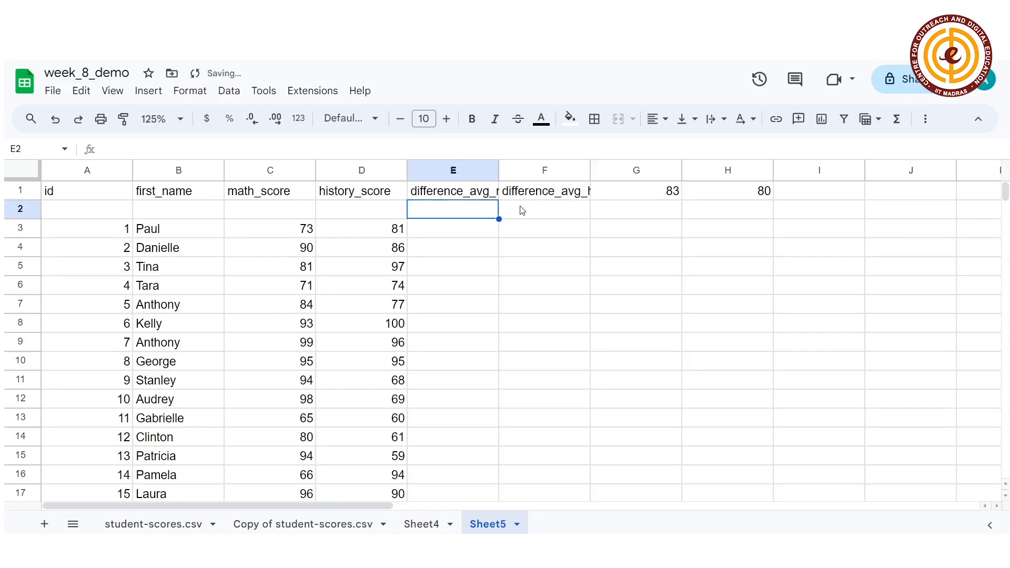
# - Calculate the first student's difference from the math average in cell E3 with =G1-C3
pyautogui.click(488, 228)
pyautogui.write('=')
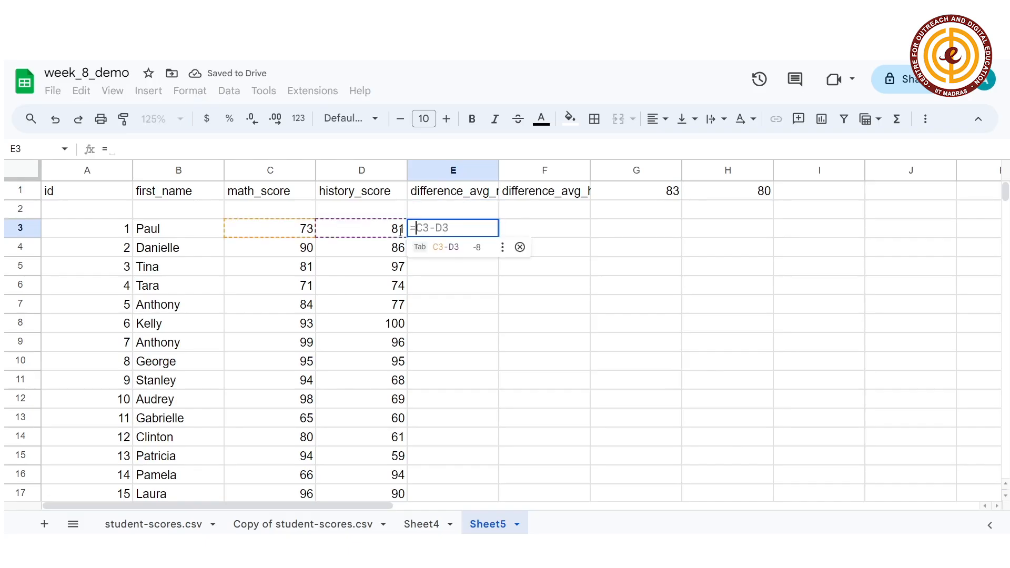
pyautogui.click(299, 234)
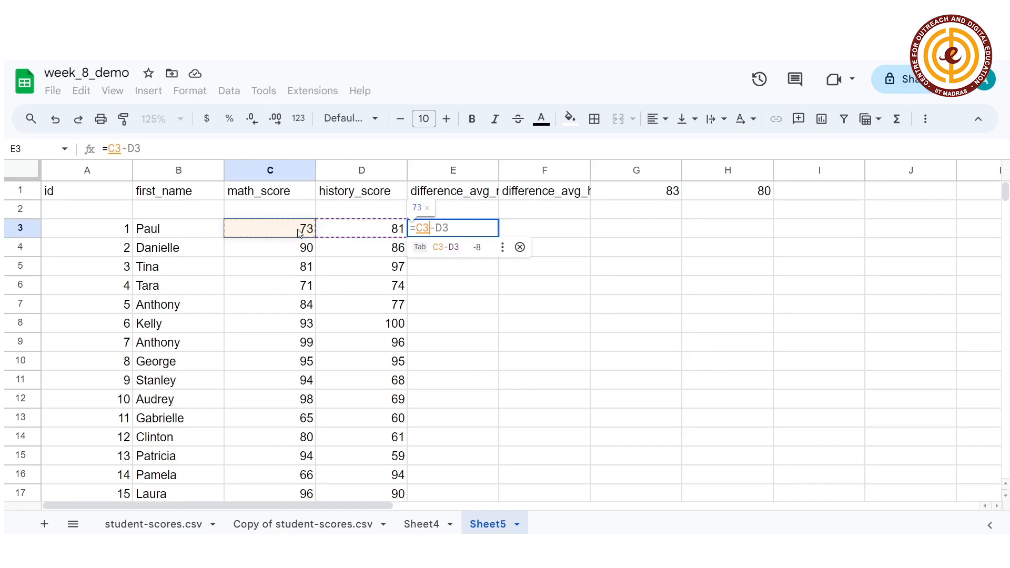
pyautogui.doubleClick(424, 229)
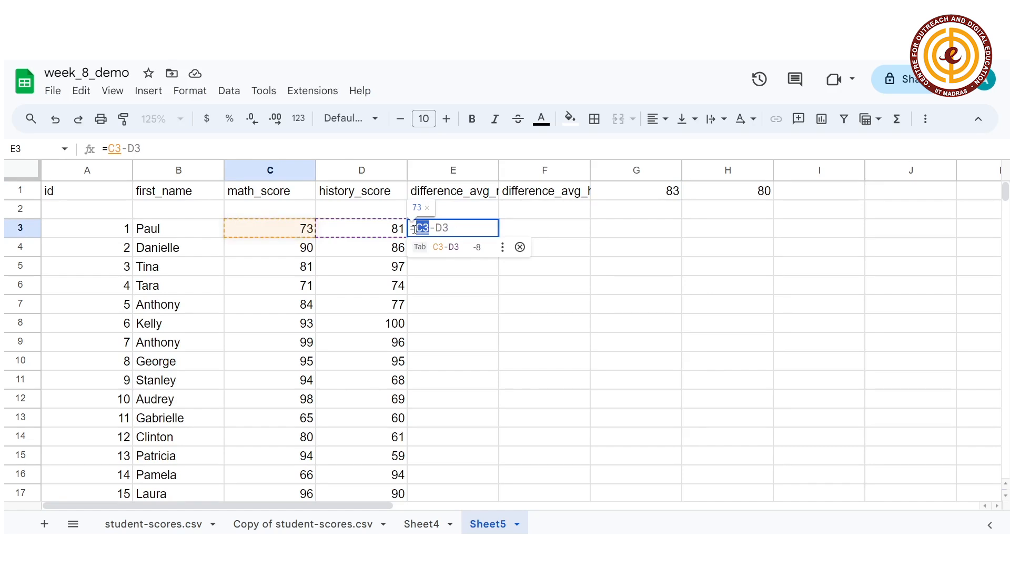
pyautogui.write('-')
pyautogui.press('BackSpace')
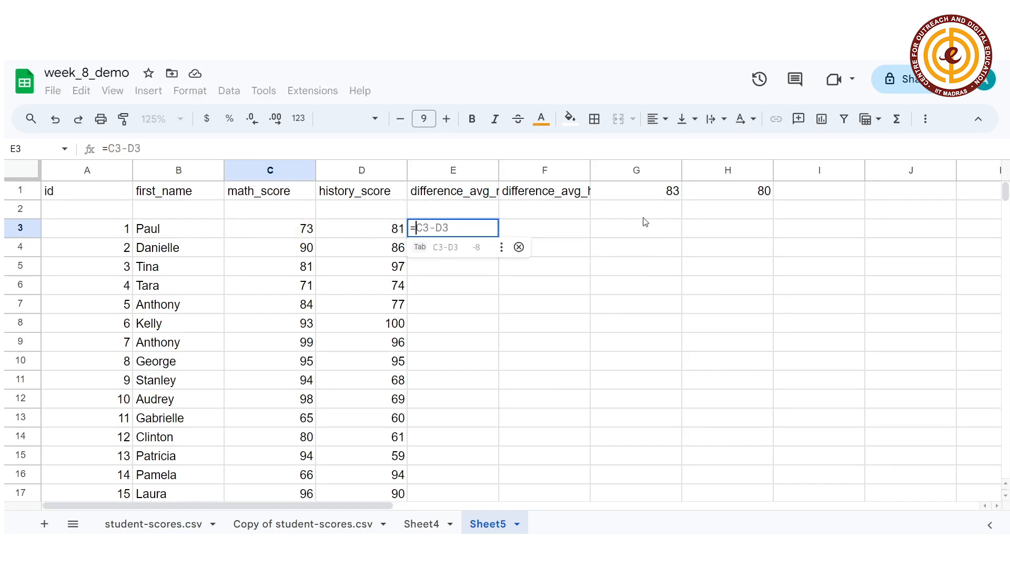
pyautogui.click(663, 193)
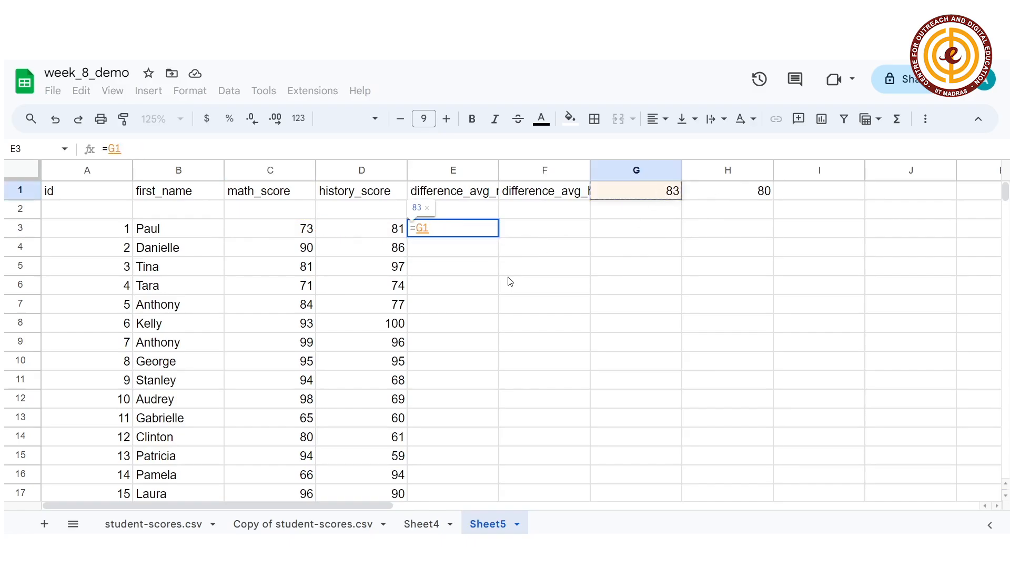
pyautogui.write('-')
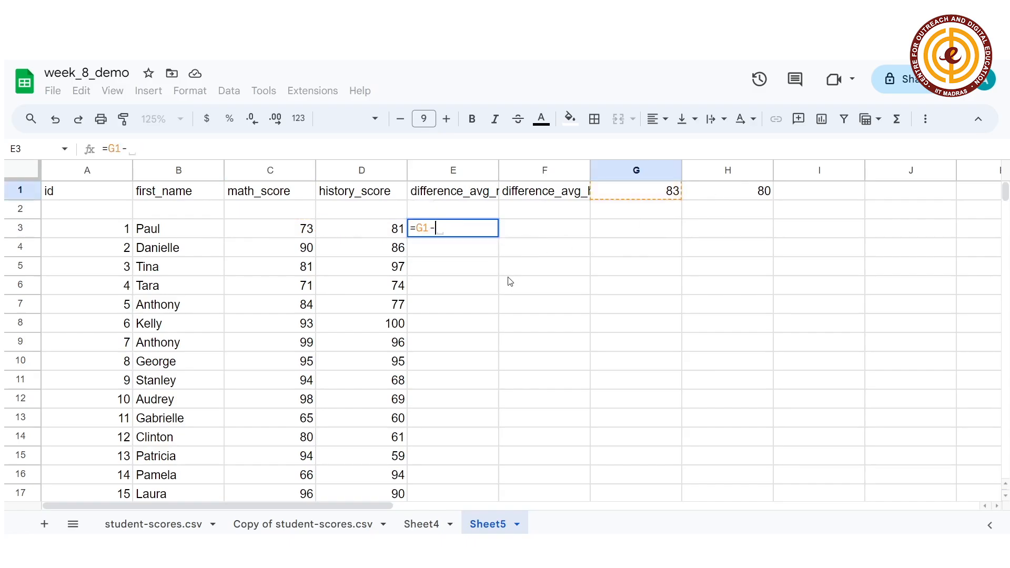
pyautogui.click(290, 235)
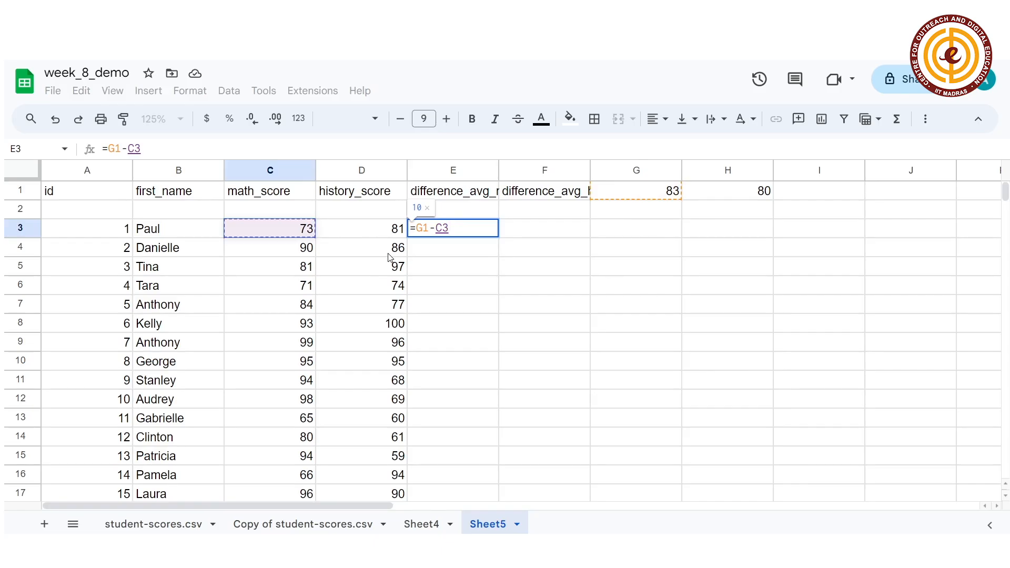
pyautogui.press('Return')
# - Fill the E3 formula down to E5, dismiss the suggested formula, and inspect the cell references in the copies
pyautogui.click(457, 233)
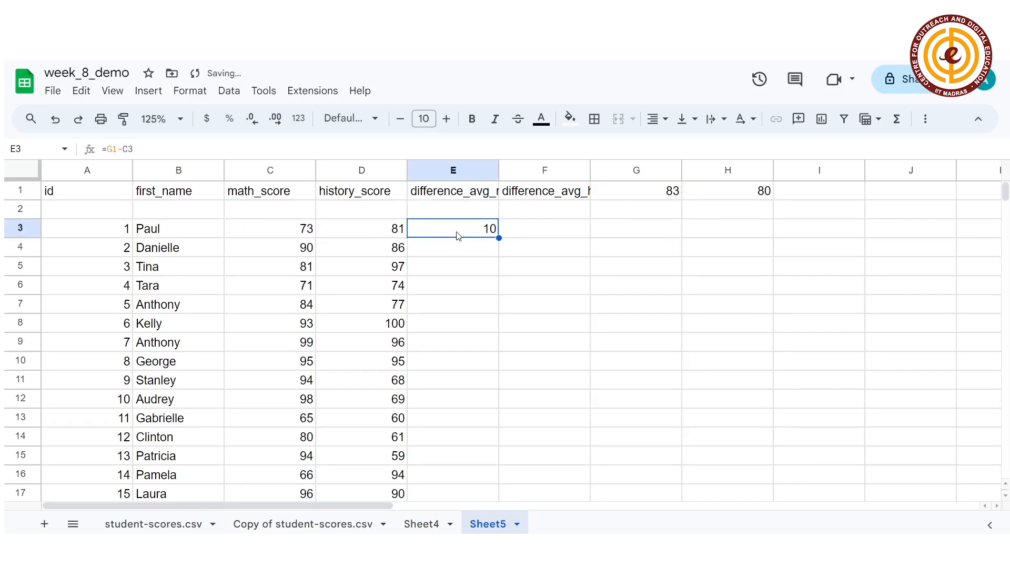
pyautogui.moveTo(498, 238); pyautogui.dragTo(499, 271)
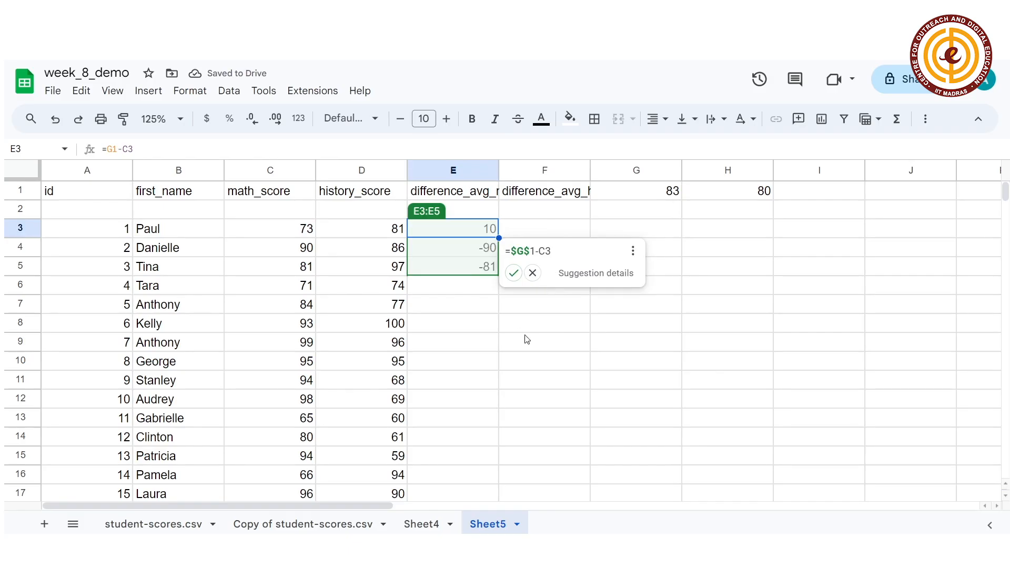
pyautogui.click(490, 270)
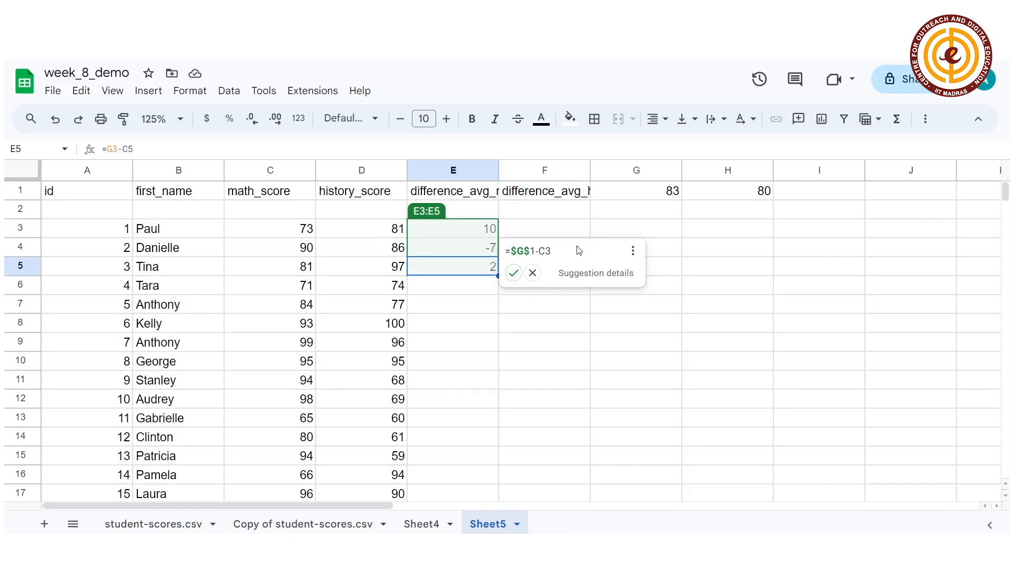
pyautogui.click(561, 232)
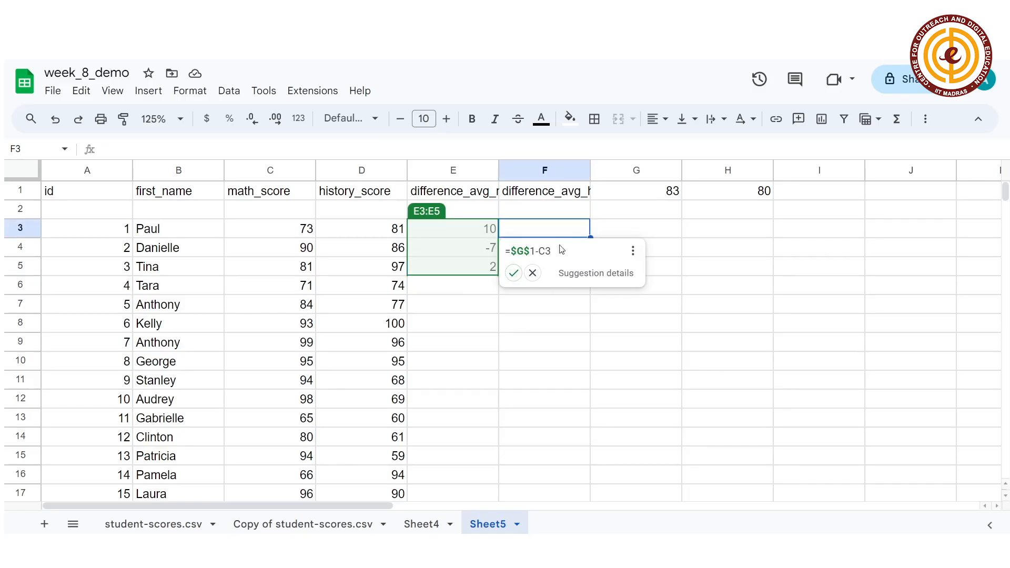
pyautogui.click(533, 272)
pyautogui.click(495, 249)
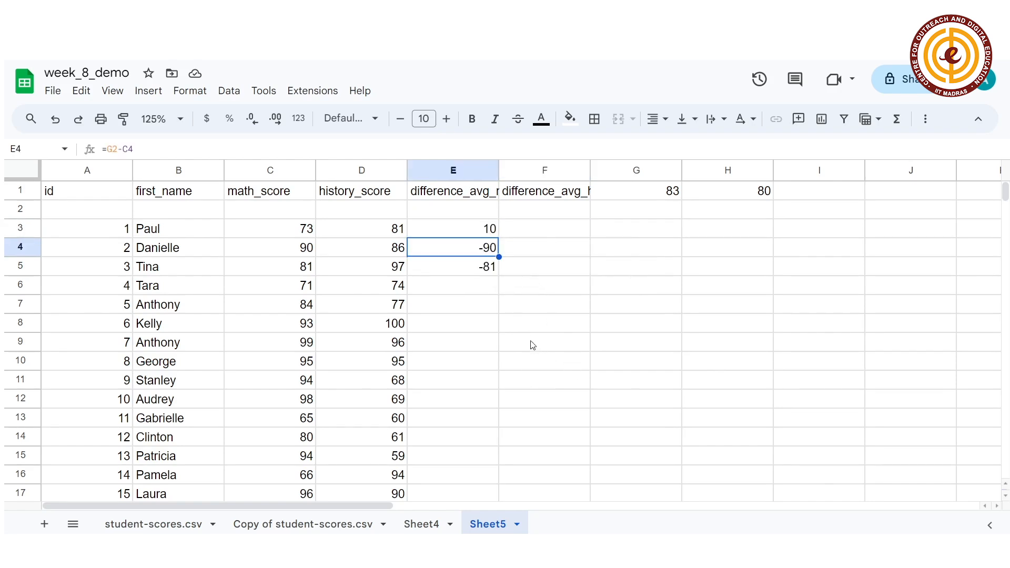
pyautogui.click(489, 235)
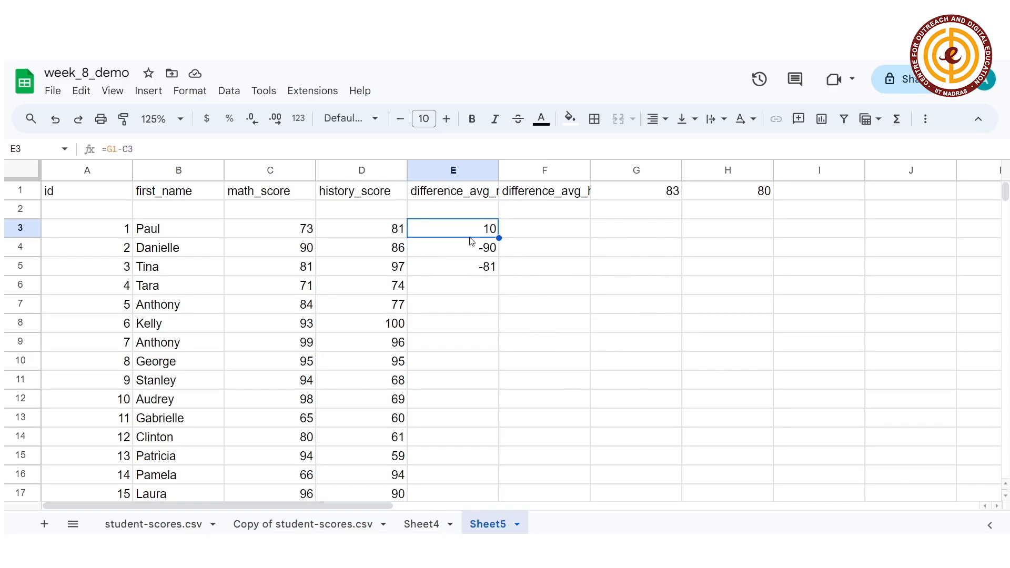
pyautogui.click(469, 252)
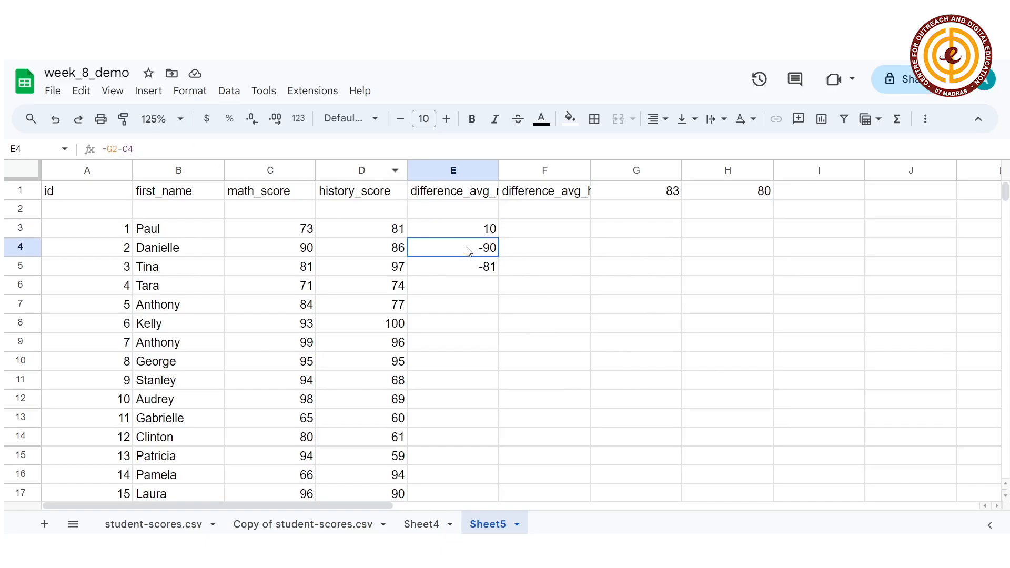
pyautogui.click(265, 153)
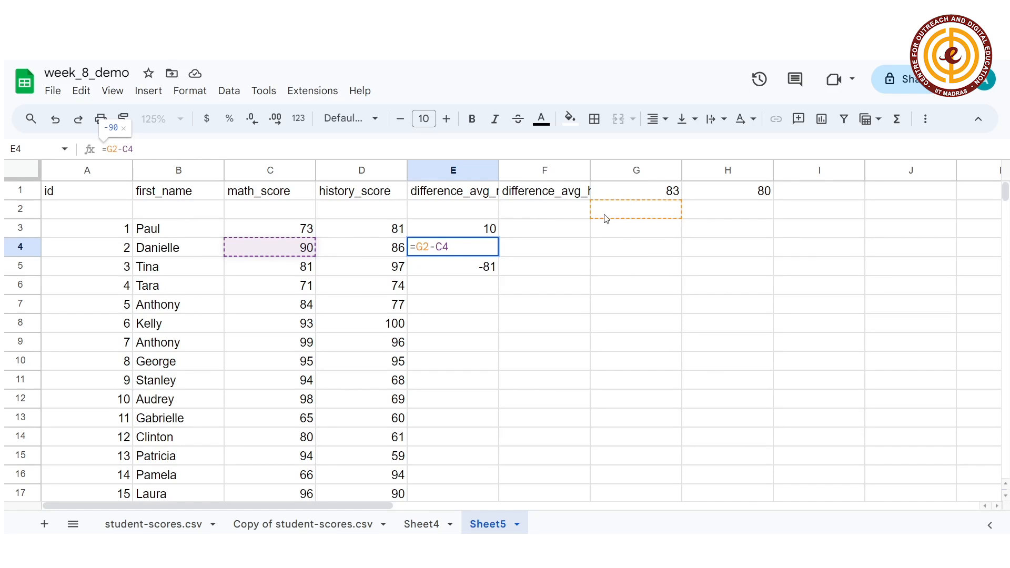
# - Make the reference to the math average absolute in E3 so that the formula reads =$G$1-C3
pyautogui.click(482, 234)
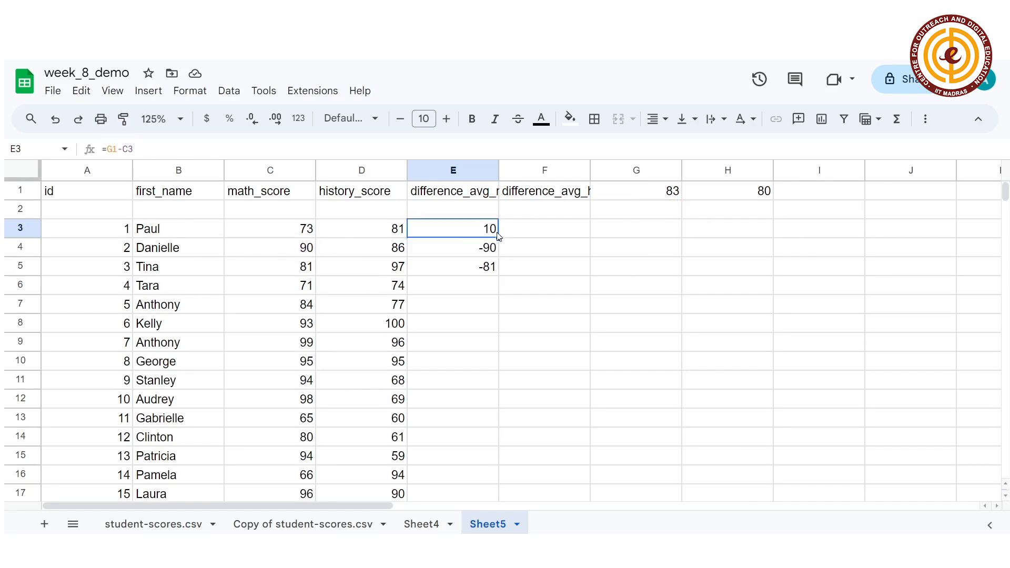
pyautogui.press('F2')
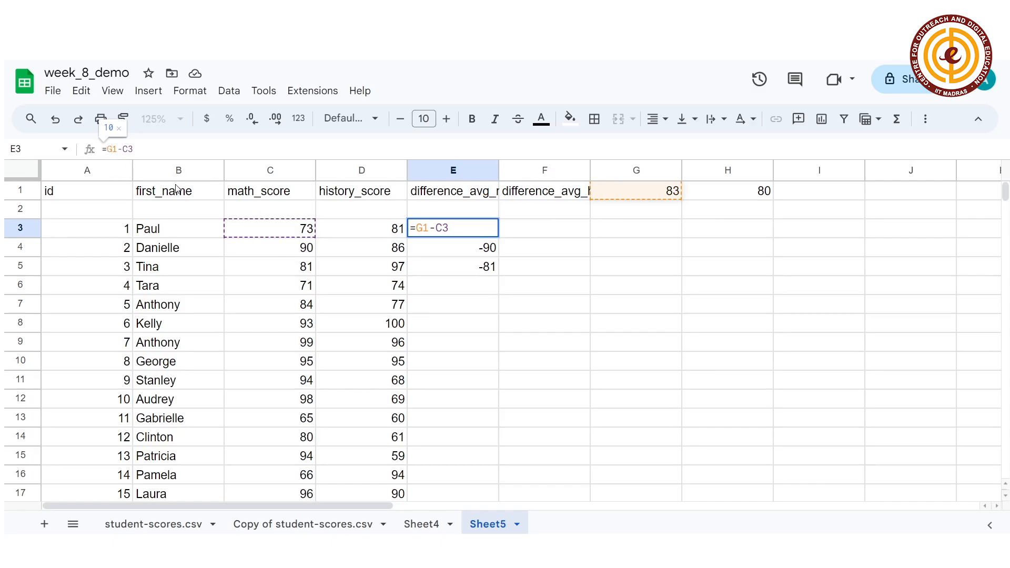
pyautogui.write('4')
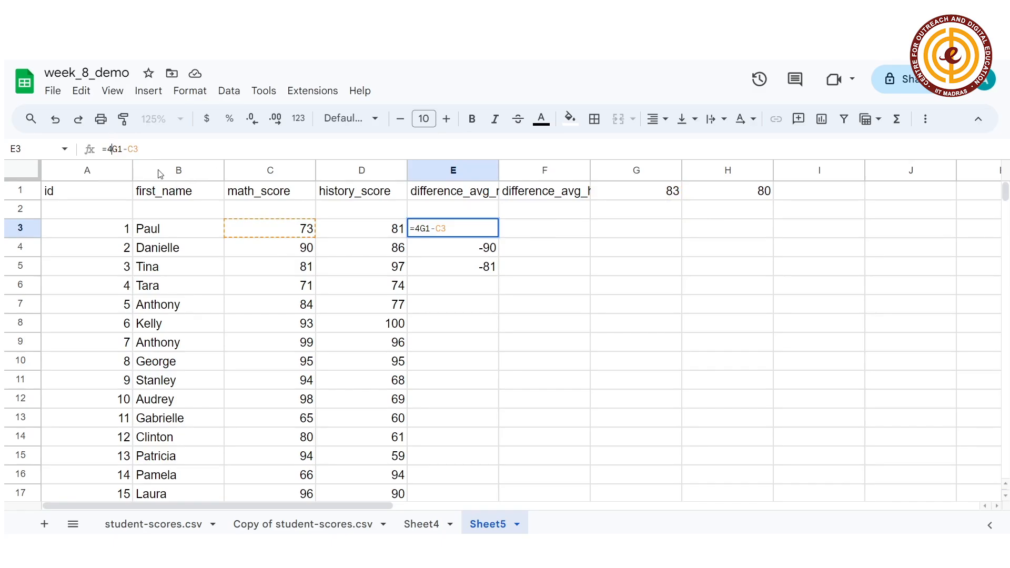
pyautogui.press('BackSpace')
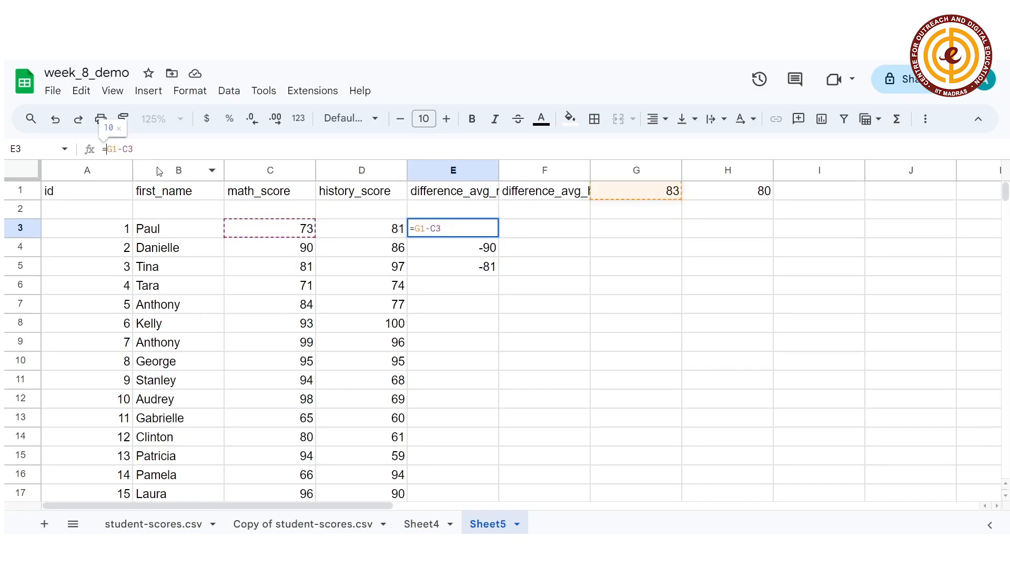
pyautogui.write('$G$')
pyautogui.press('Return')
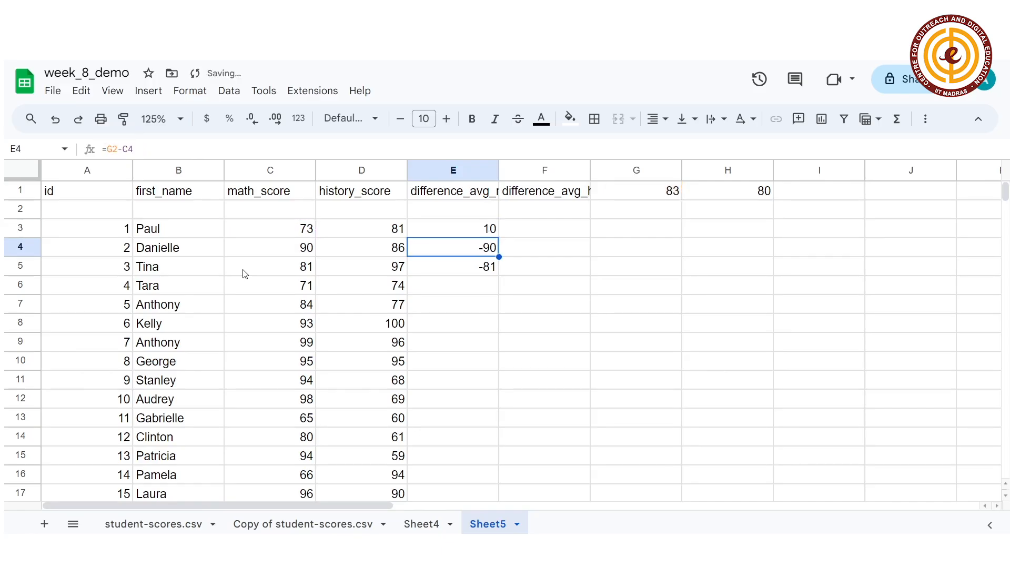
# - Fill the =$G$1-C3 formula from E3 down to E7 and check the references in the copied formulas
pyautogui.click(497, 236)
pyautogui.moveTo(499, 238); pyautogui.dragTo(502, 313)
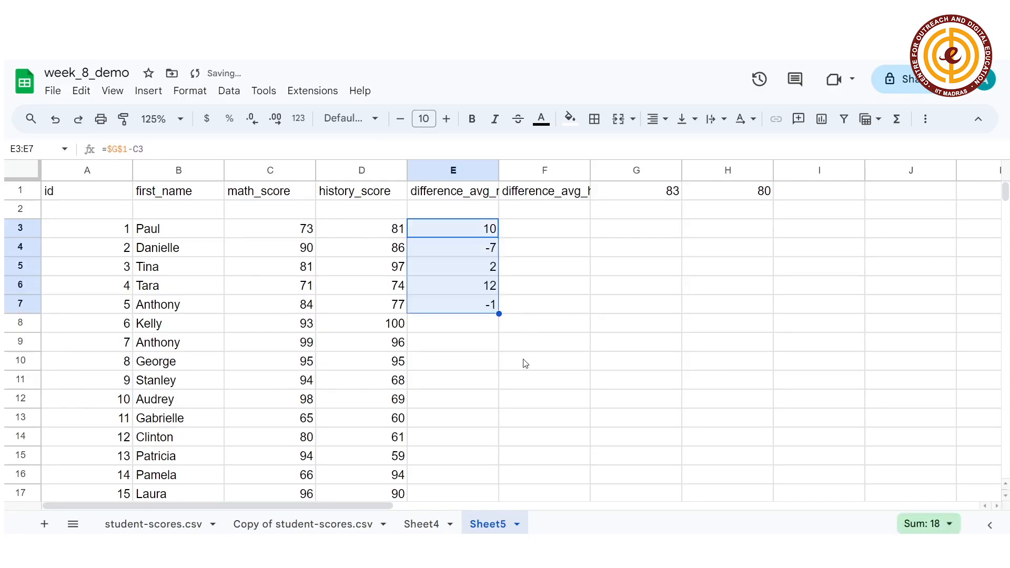
pyautogui.click(524, 361)
pyautogui.click(483, 246)
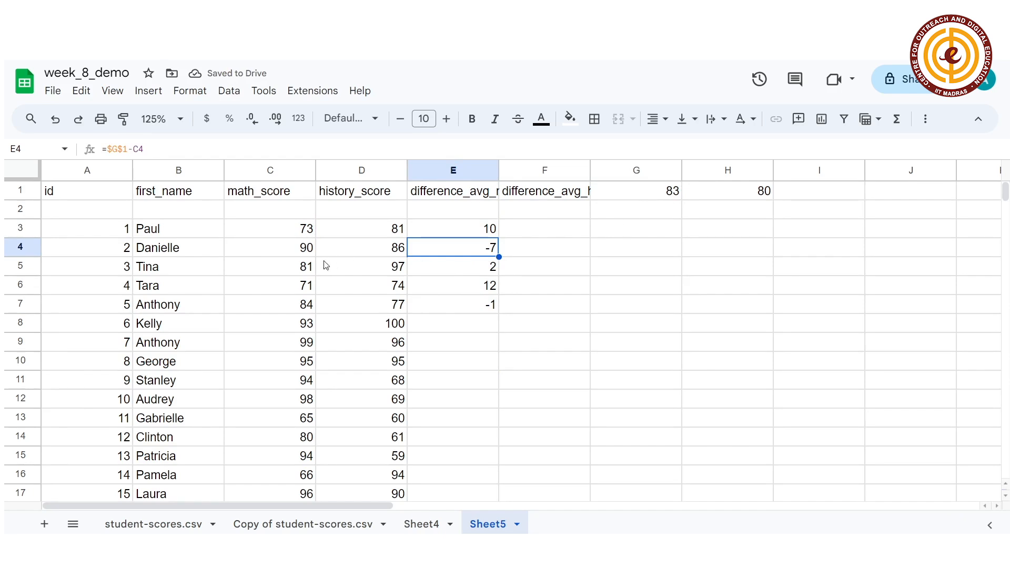
pyautogui.click(477, 271)
pyautogui.click(496, 293)
pyautogui.click(493, 311)
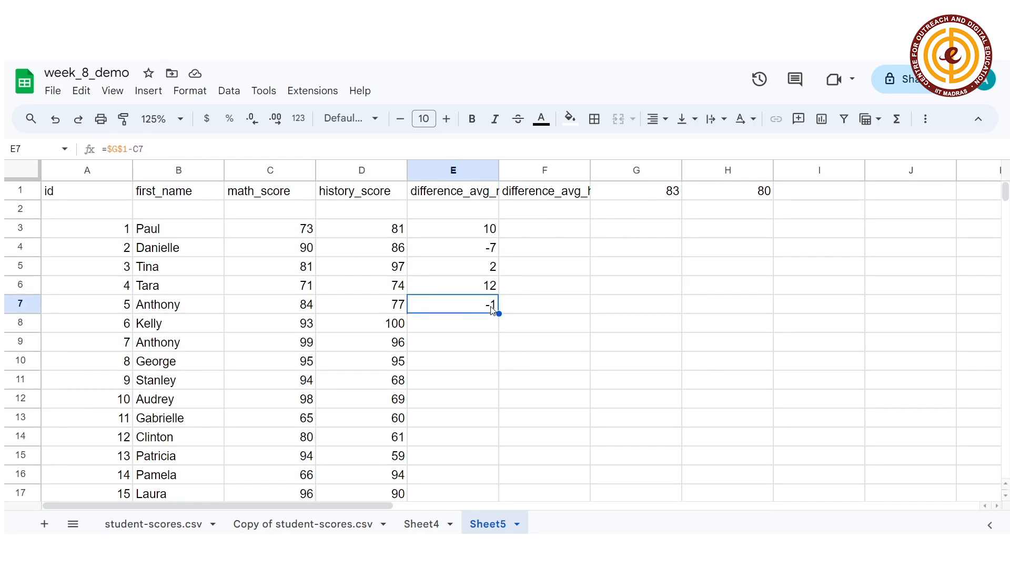
# - Fill the =$G$1-C3 formula from E3 across to F3 and check the references in the copy
pyautogui.click(490, 232)
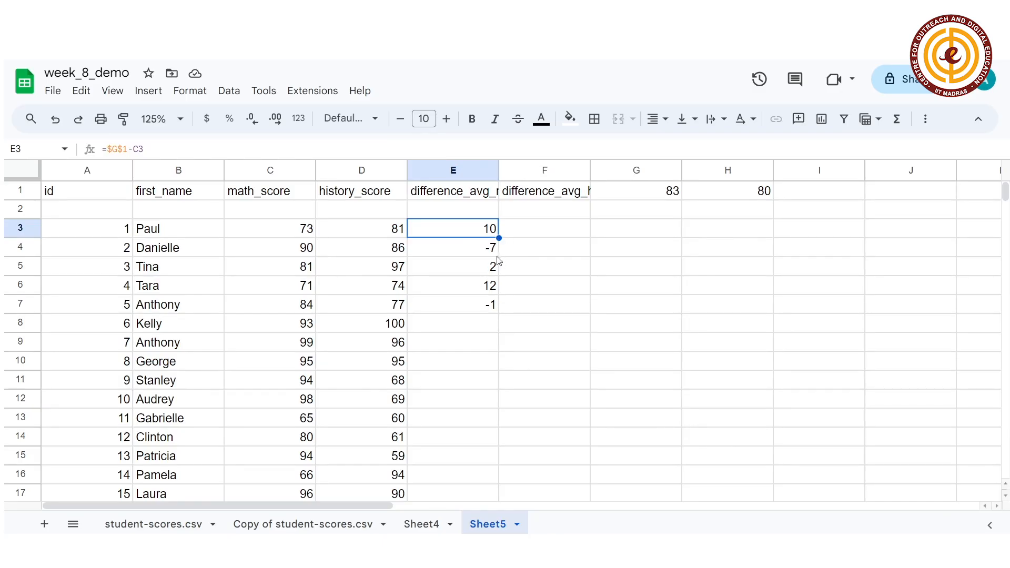
pyautogui.moveTo(498, 237); pyautogui.dragTo(585, 234)
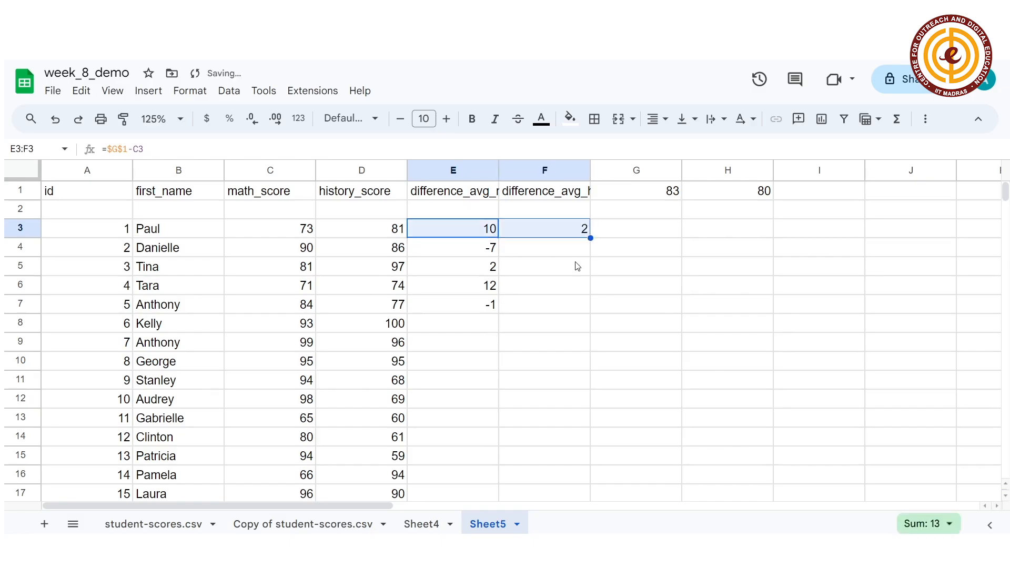
pyautogui.click(578, 266)
pyautogui.click(571, 230)
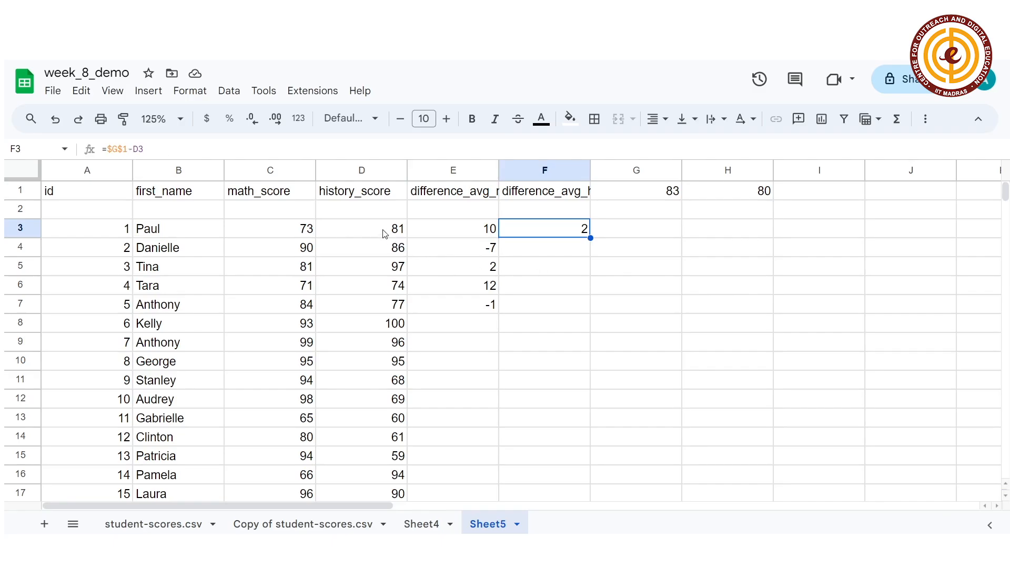
pyautogui.press('F2')
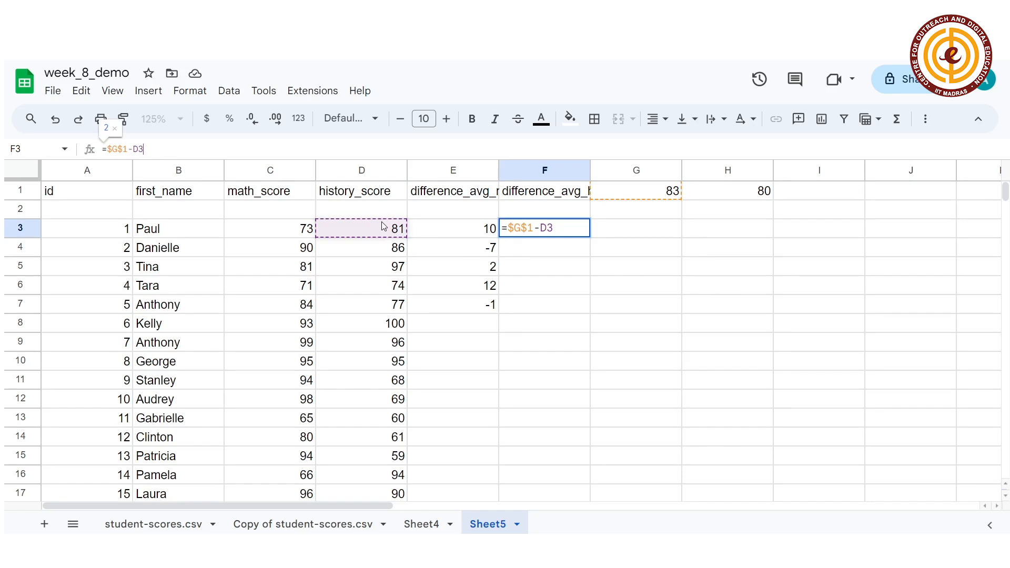
pyautogui.press('Return')
pyautogui.click(564, 229)
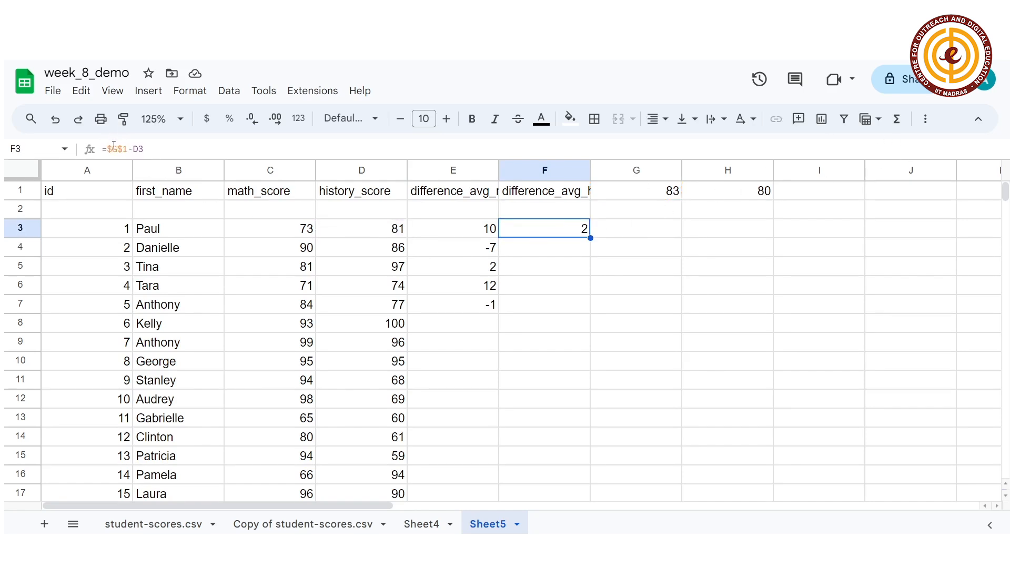
pyautogui.click(565, 249)
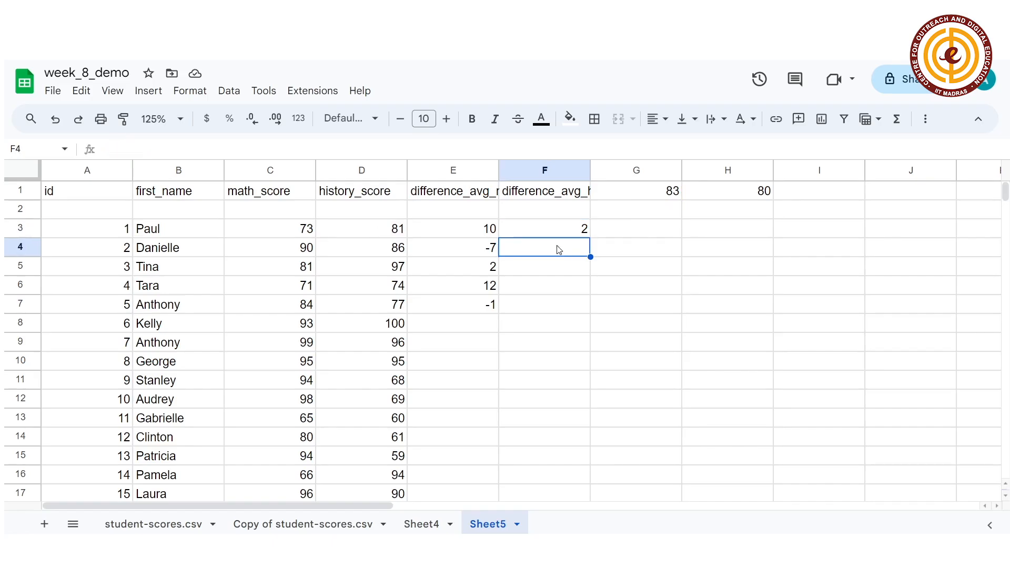
# - Make only the row absolute in E3's reference to the math average so that the formula reads =G$1-C3
pyautogui.click(482, 236)
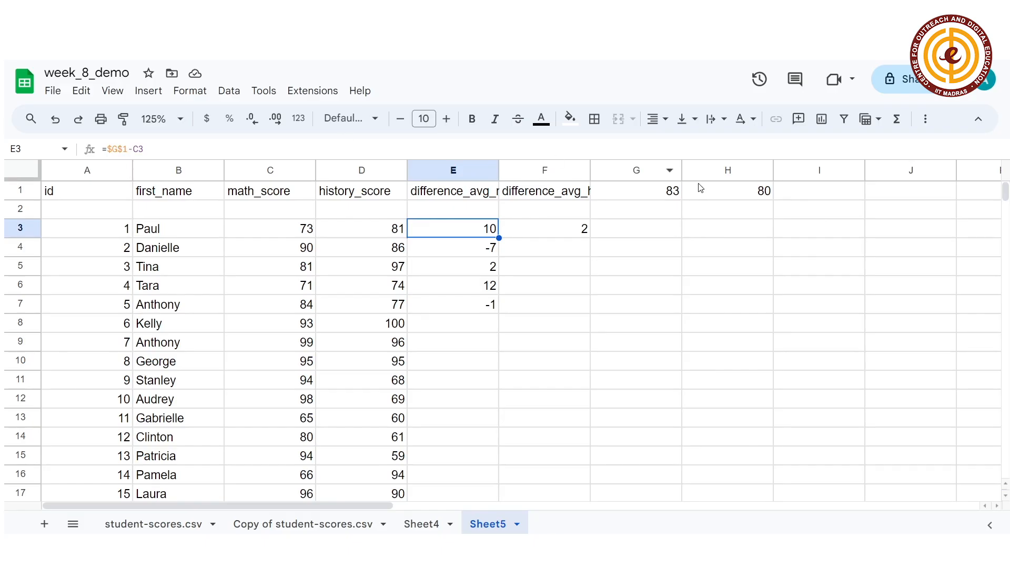
pyautogui.click(112, 148)
pyautogui.press('Return')
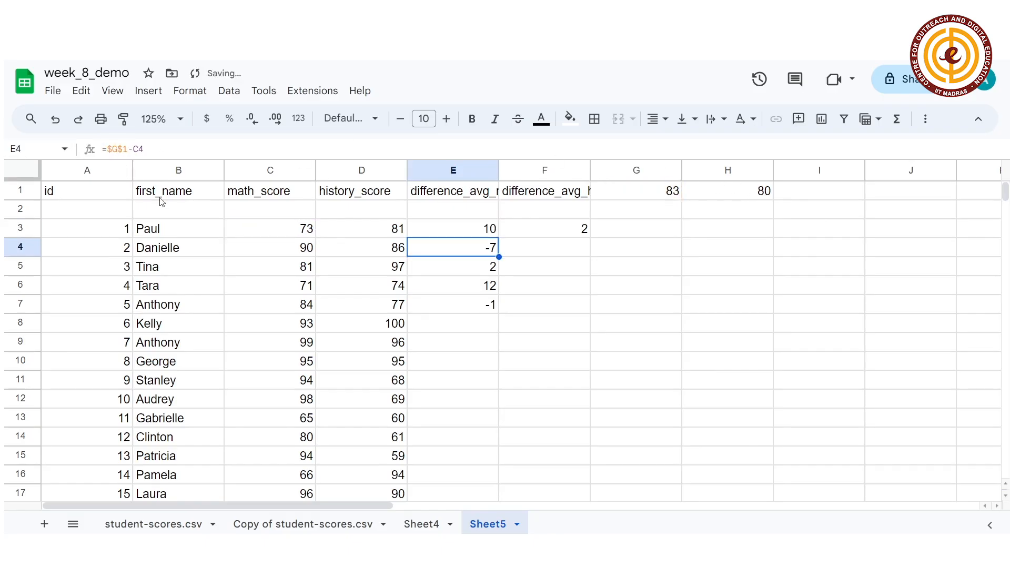
# - Fill the =G$1-C3 formula from E3 down to E8 and check the references in E4
pyautogui.click(476, 236)
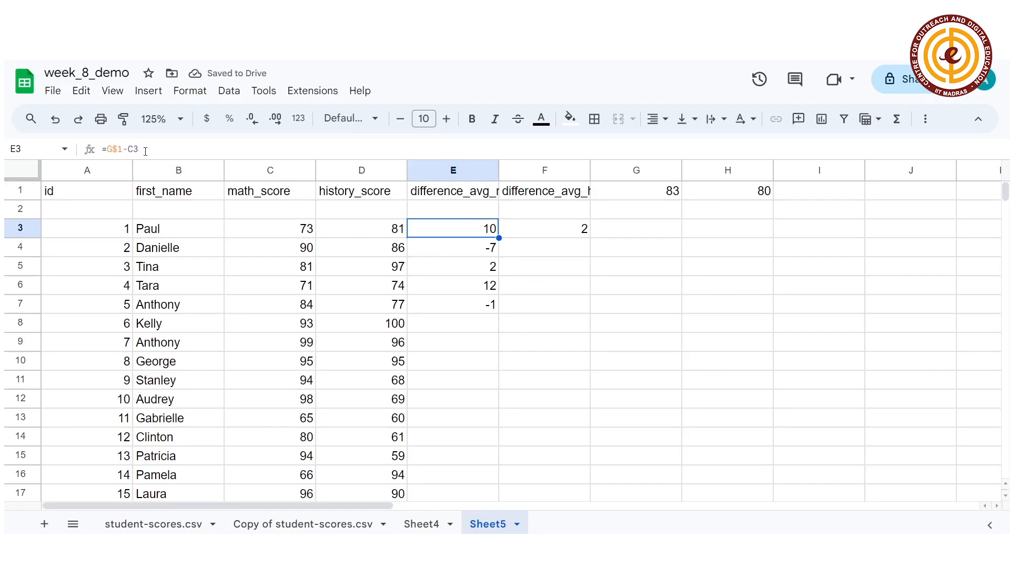
pyautogui.moveTo(498, 237); pyautogui.dragTo(501, 322)
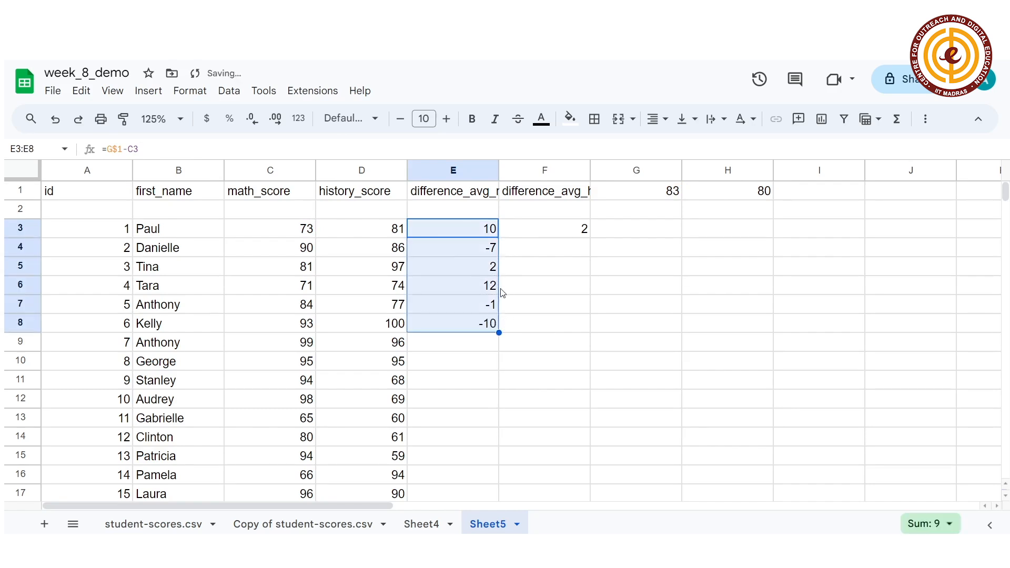
pyautogui.click(479, 251)
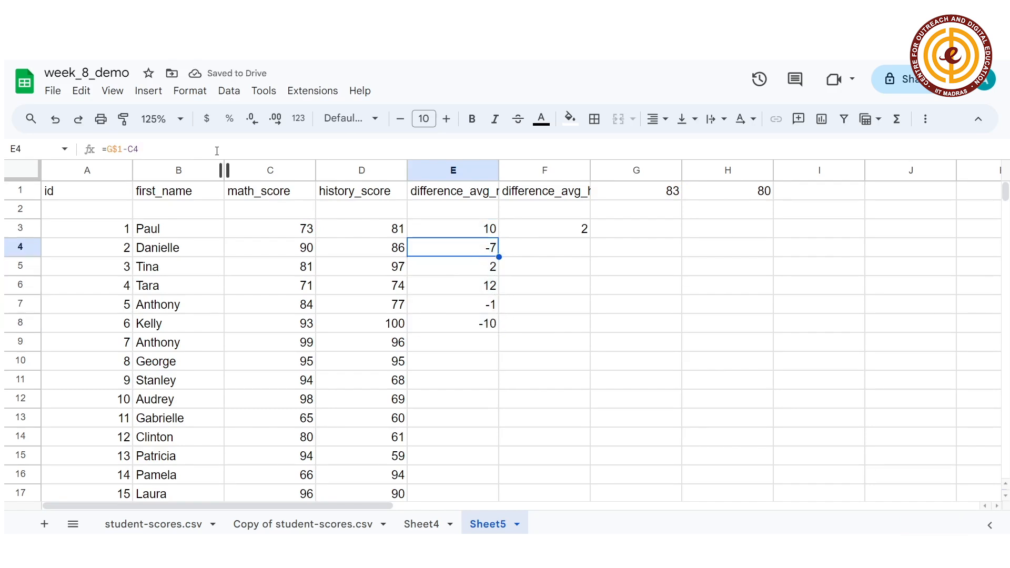
# - Fill the mixed-reference formula from E3 across to F3 and check which average and score the copy uses
pyautogui.click(470, 230)
pyautogui.moveTo(500, 237); pyautogui.dragTo(573, 232)
pyautogui.click(575, 266)
pyautogui.click(572, 229)
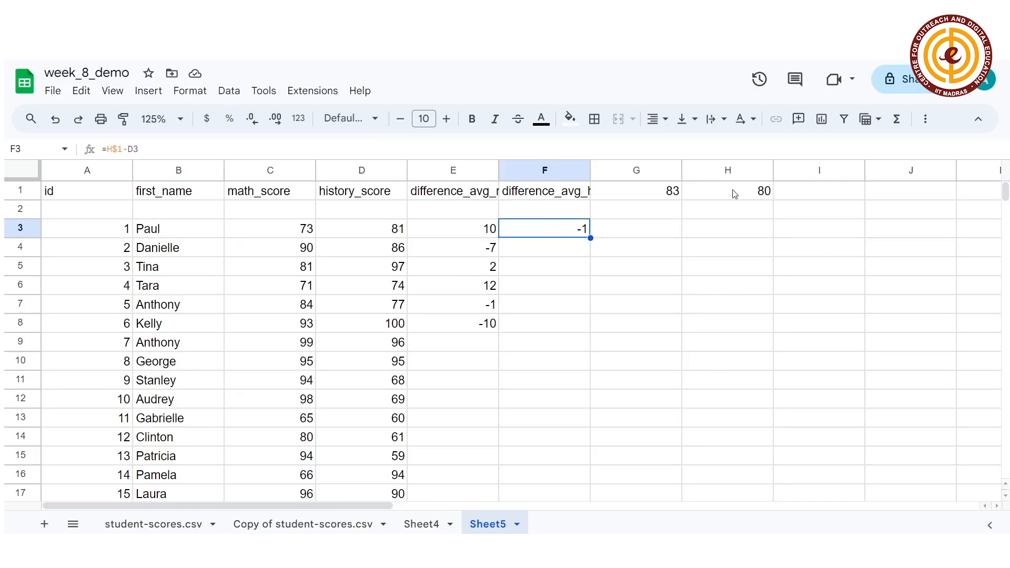
# - Fill the =H$1-D3 formula from F3 down to F8 and check the references in F8 and E3
pyautogui.moveTo(591, 238); pyautogui.dragTo(596, 327)
pyautogui.click(574, 325)
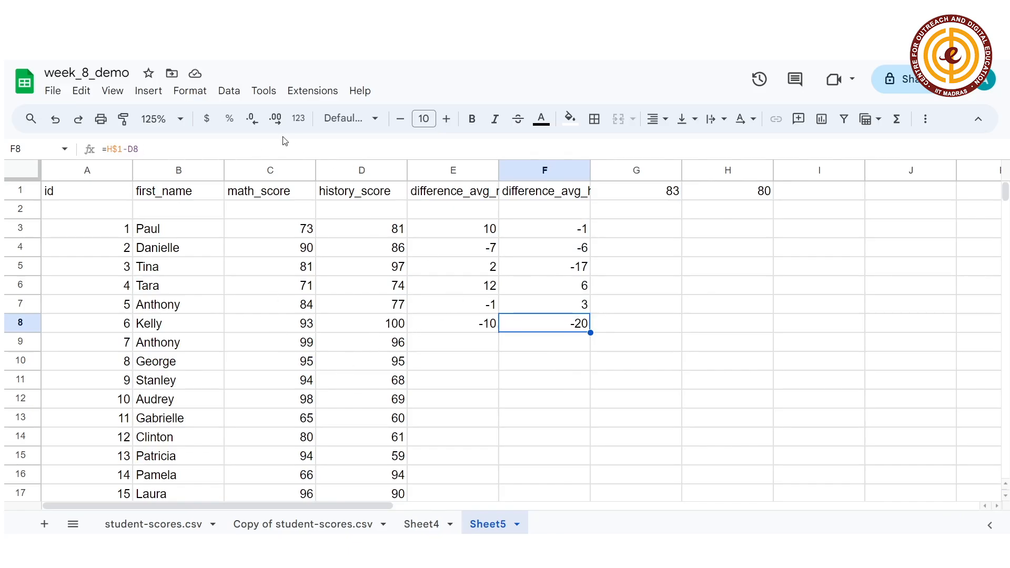
pyautogui.doubleClick(514, 323)
pyautogui.press('Return')
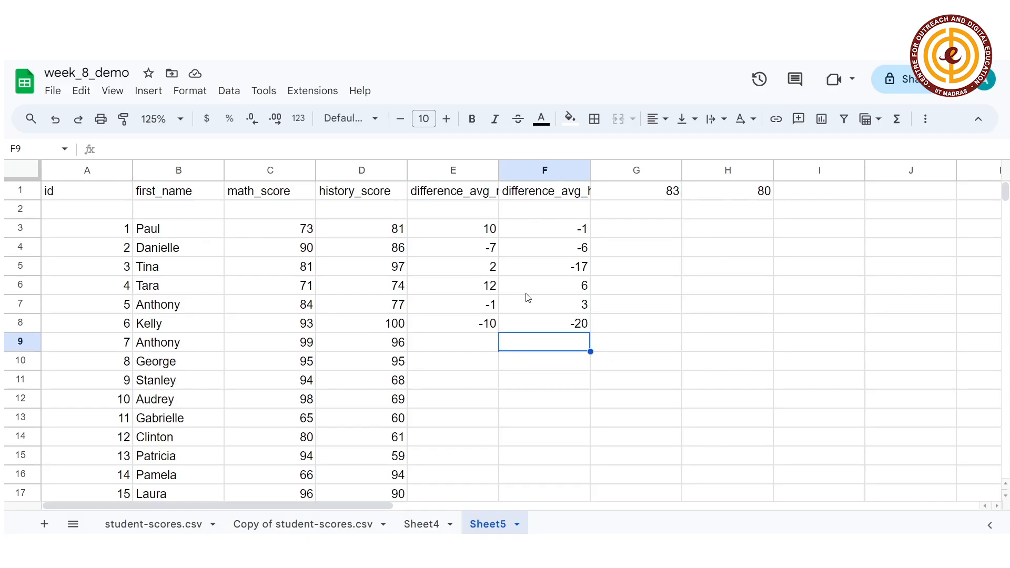
pyautogui.click(489, 238)
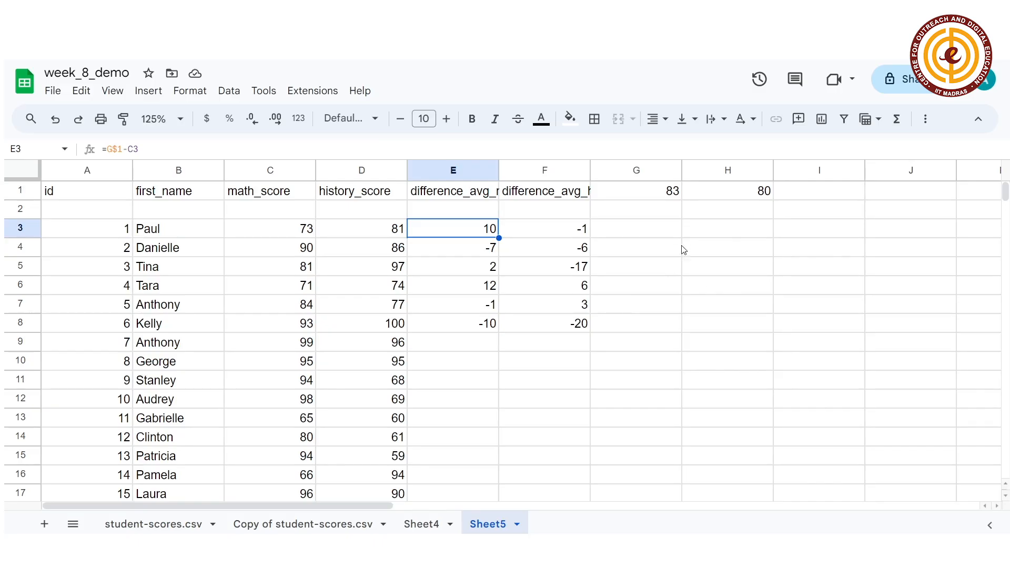
# - Enter the number 3 in cell H4 as the base for a power calculation
pyautogui.click(758, 235)
pyautogui.click(675, 194)
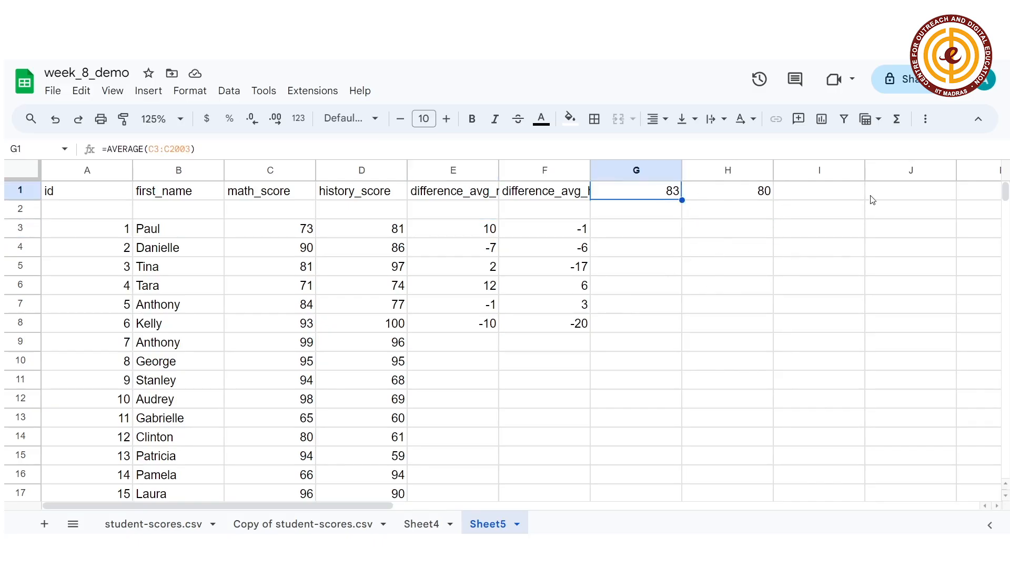
pyautogui.click(830, 195)
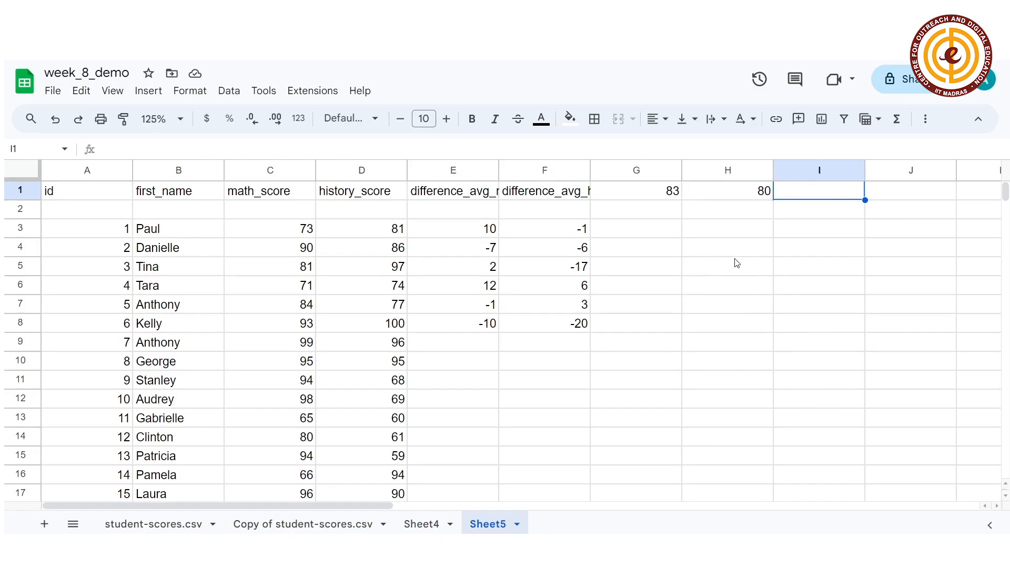
pyautogui.click(725, 250)
pyautogui.write('3')
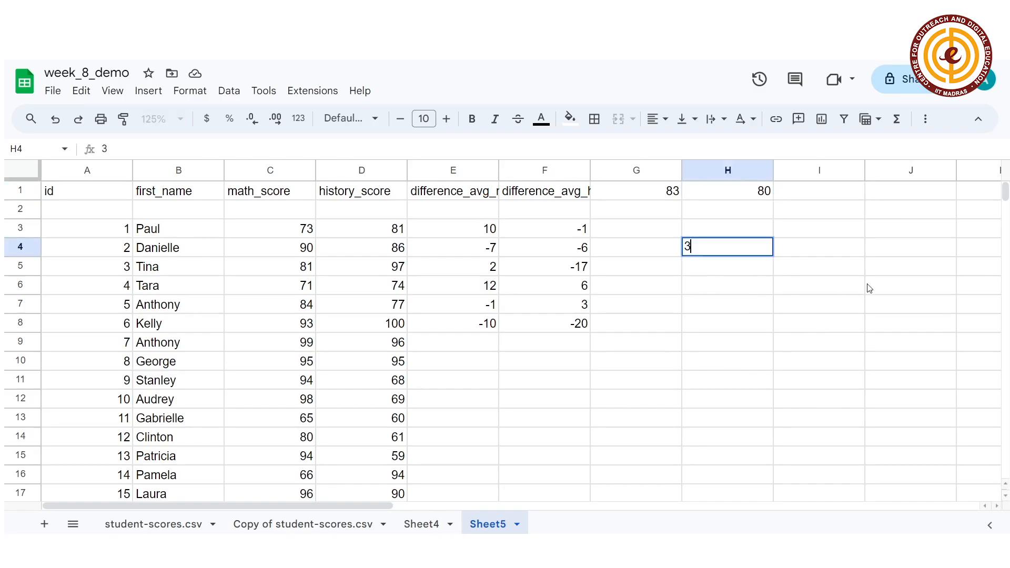
pyautogui.click(818, 250)
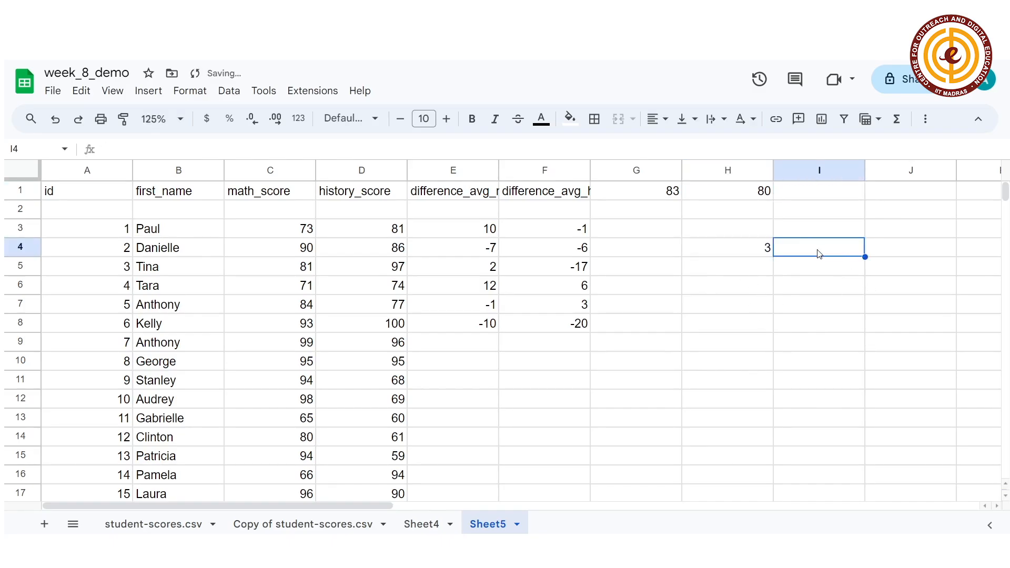
# - Square the value of H4 in cell I4 using the caret operator with =H4^2
pyautogui.doubleClick(816, 250)
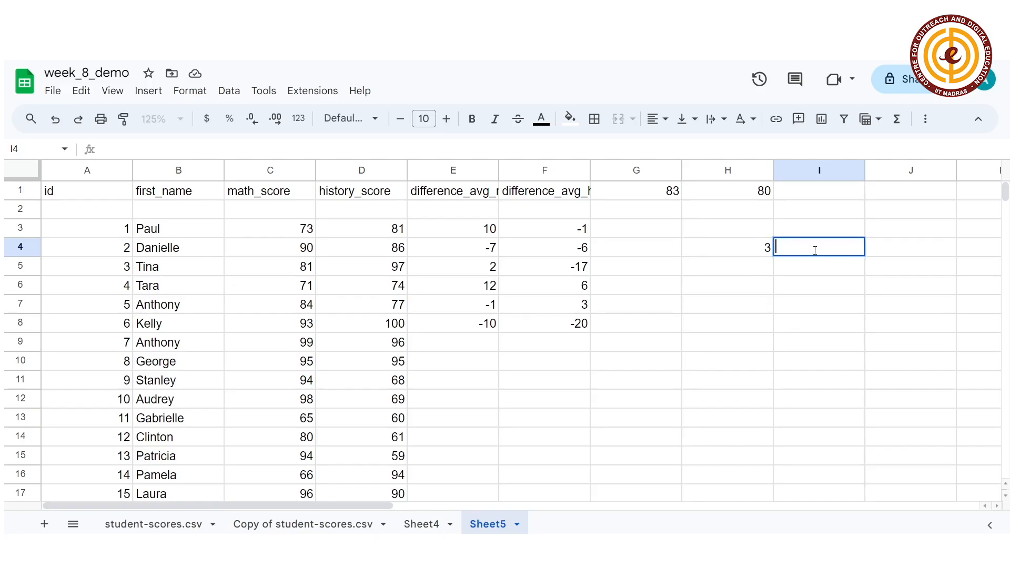
pyautogui.write('=')
pyautogui.click(756, 248)
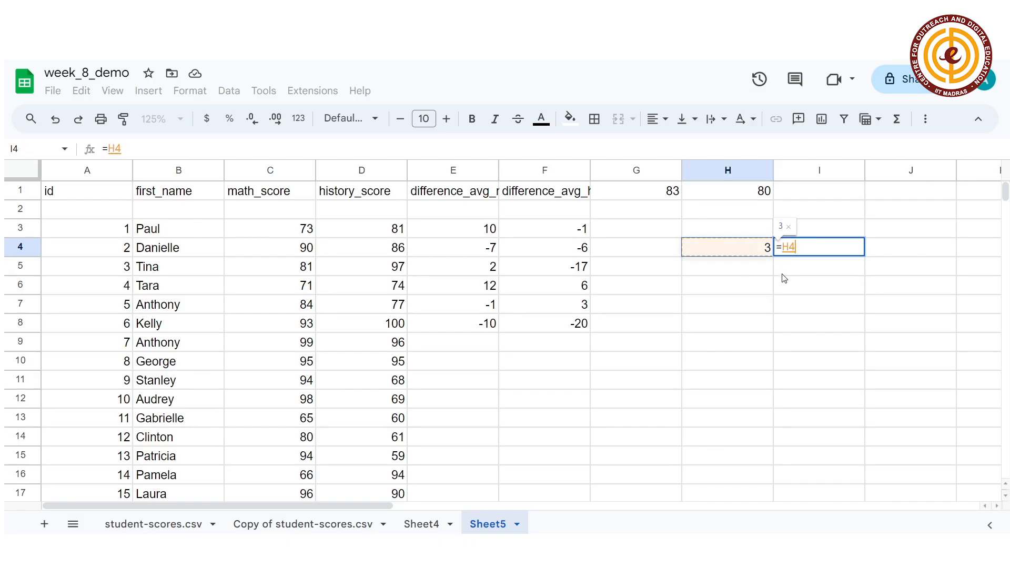
pyautogui.write('^')
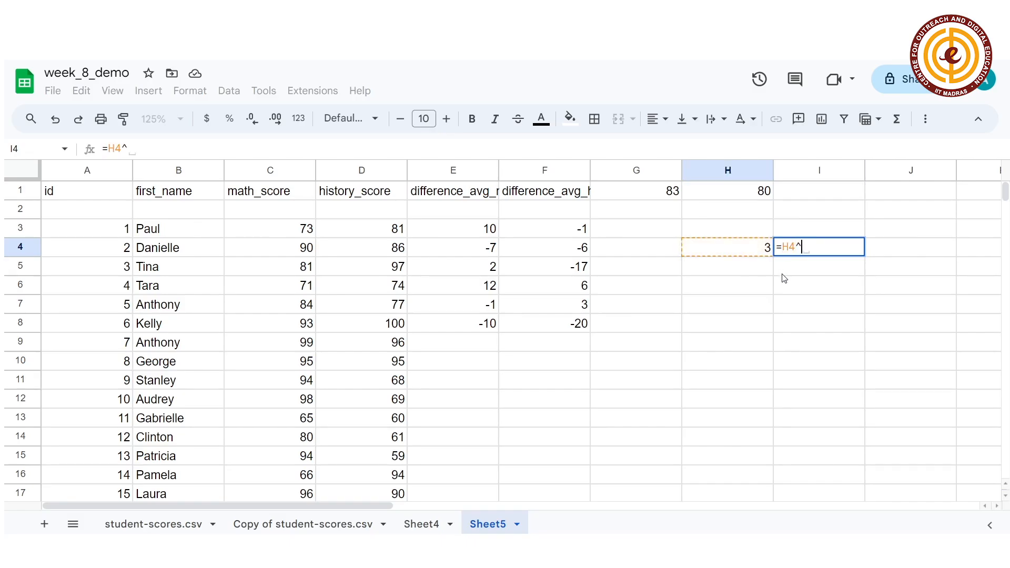
pyautogui.write('2')
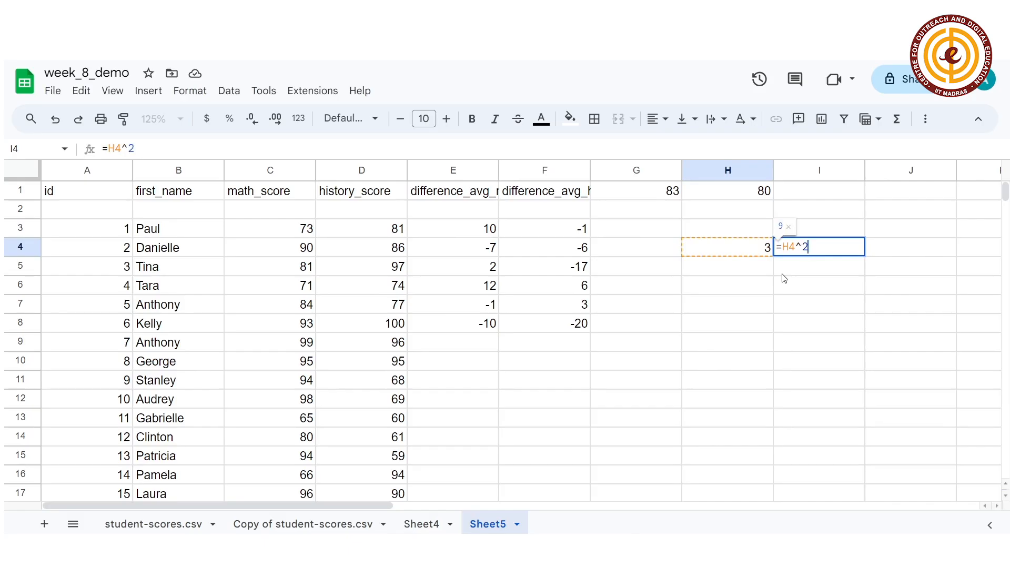
pyautogui.press('Return')
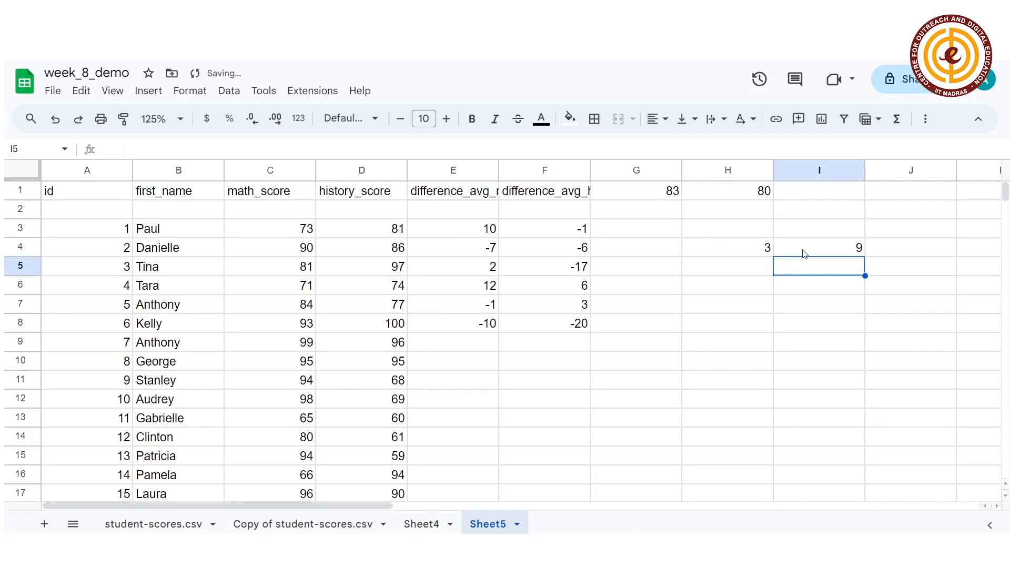
# - Square the value of H4 in cell I5 using the POW function with H4 as base and 2 as exponent
pyautogui.doubleClick(814, 266)
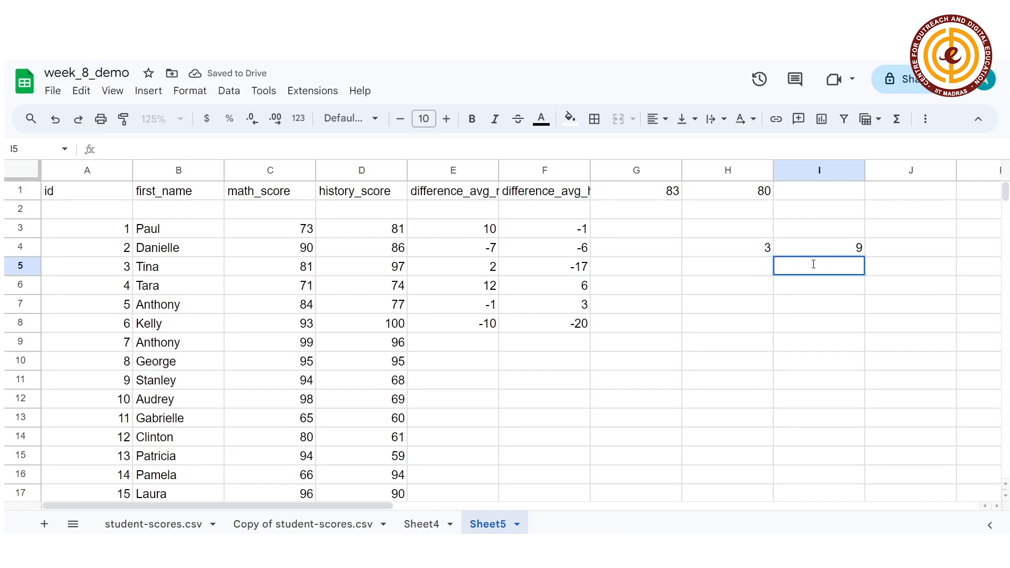
pyautogui.write('=')
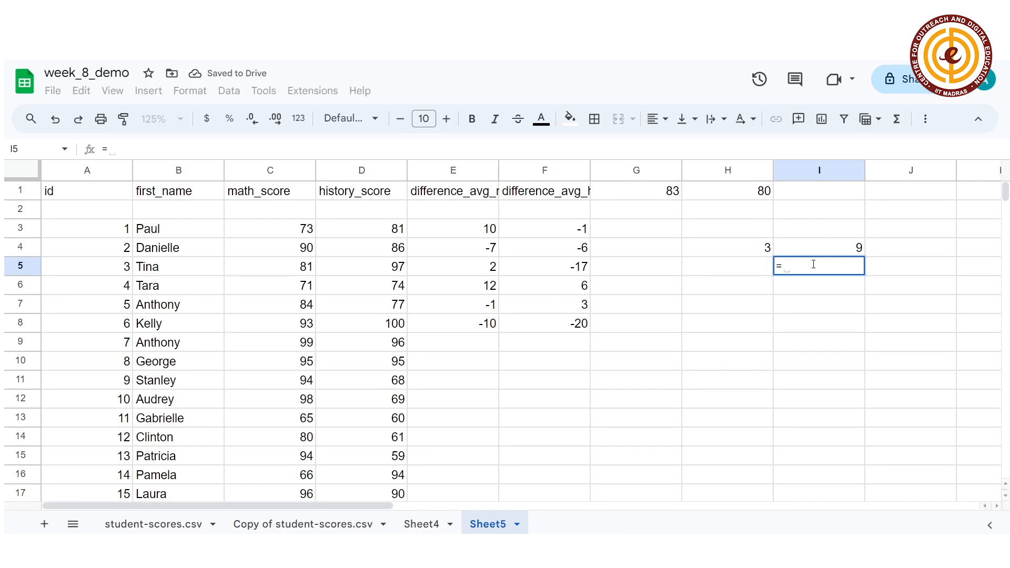
pyautogui.write('po')
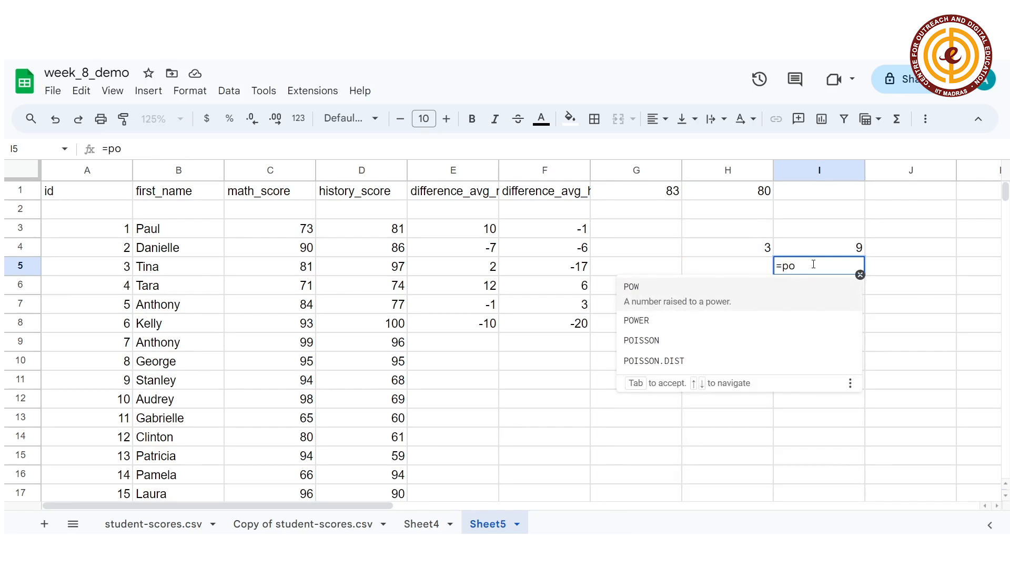
pyautogui.click(799, 294)
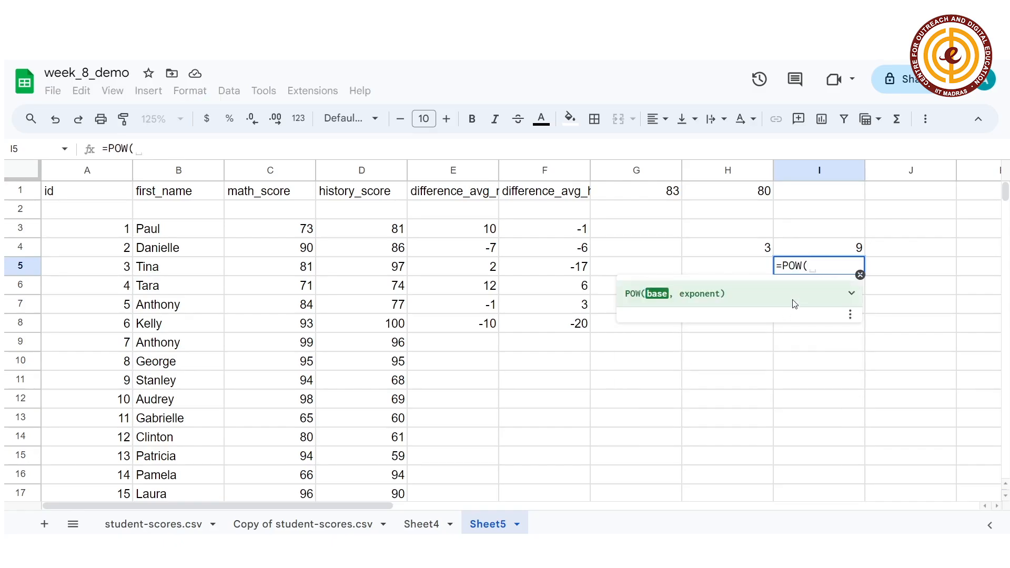
pyautogui.click(758, 250)
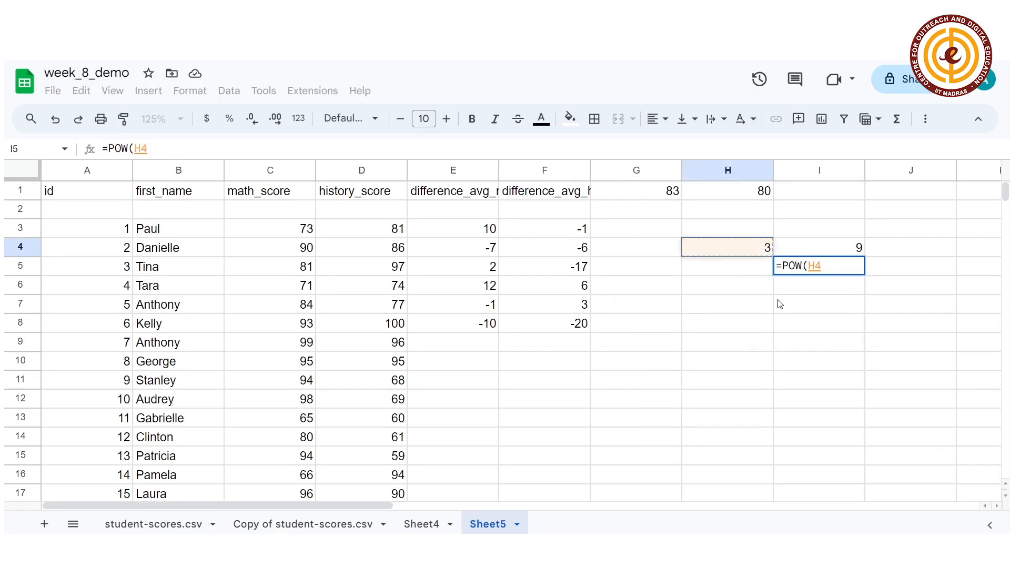
pyautogui.write(',2')
pyautogui.press('Return')
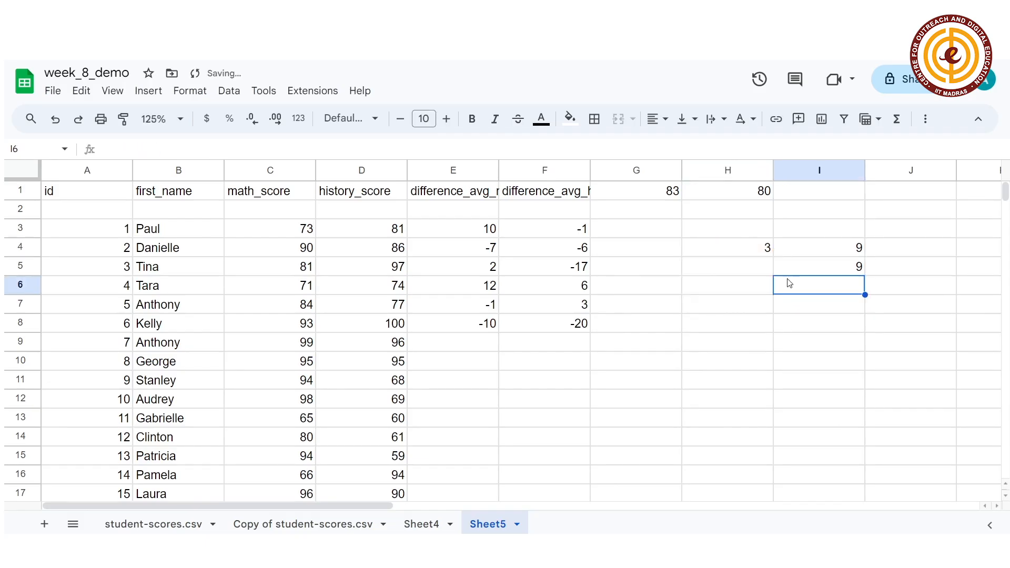
# - Change the base number in H4 to 5 and compare the recalculated squares in I4 and I5
pyautogui.click(742, 250)
pyautogui.doubleClick(742, 251)
pyautogui.moveTo(773, 247); pyautogui.dragTo(767, 249)
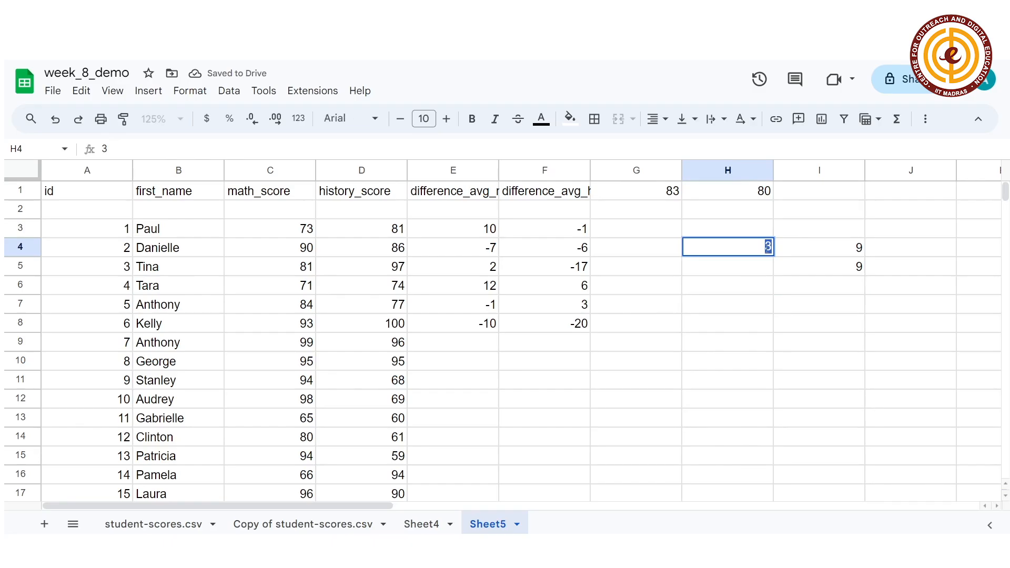
pyautogui.write('5')
pyautogui.press('Return')
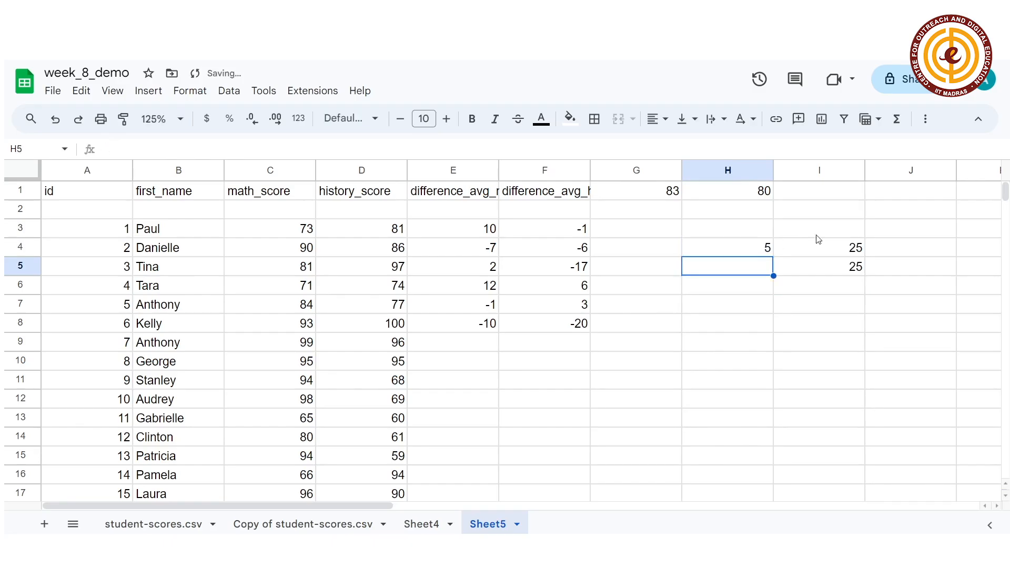
pyautogui.moveTo(842, 247); pyautogui.dragTo(842, 266)
pyautogui.click(862, 310)
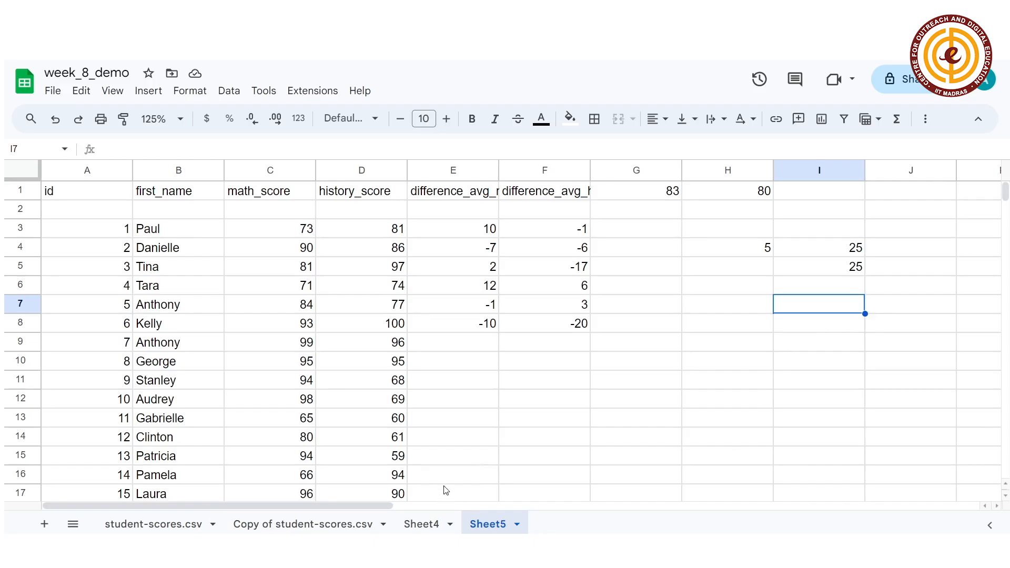
# - View the list of occupations in Sheet4 and return to Sheet5
pyautogui.click(416, 525)
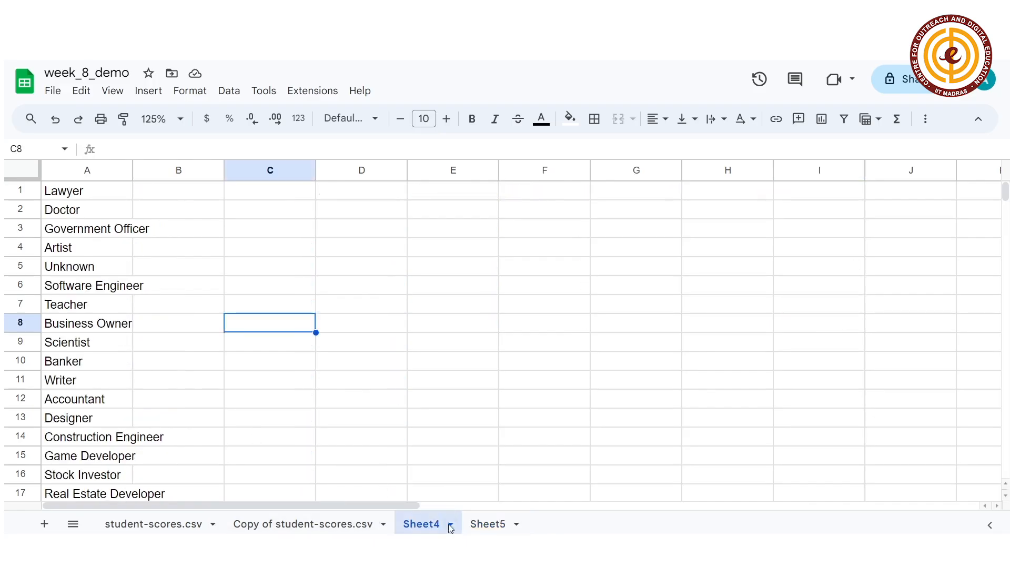
pyautogui.click(487, 527)
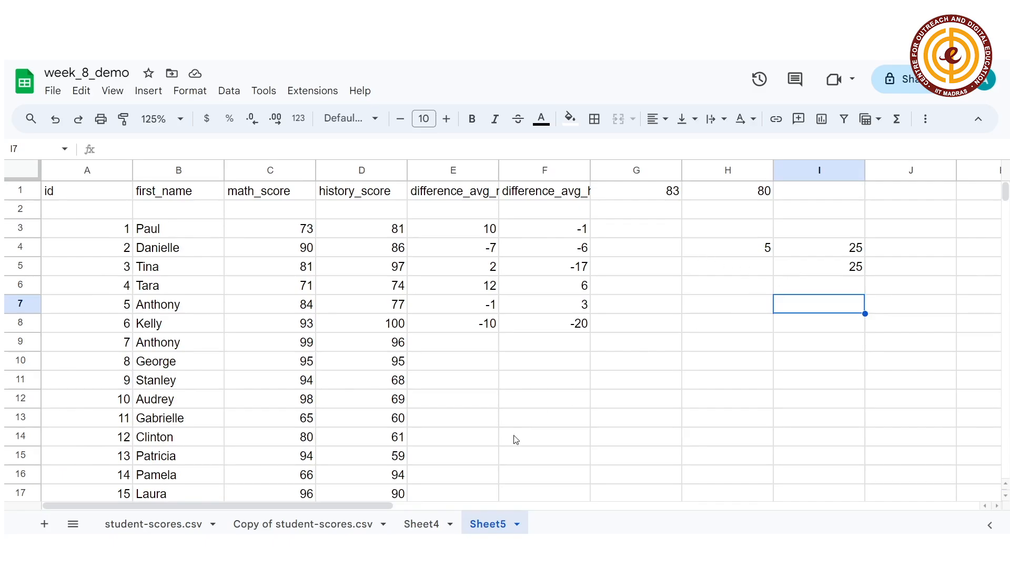
# - Switch to the student-scores.csv sheet, inspect the end of its data and return to the header row
pyautogui.click(344, 524)
pyautogui.click(167, 525)
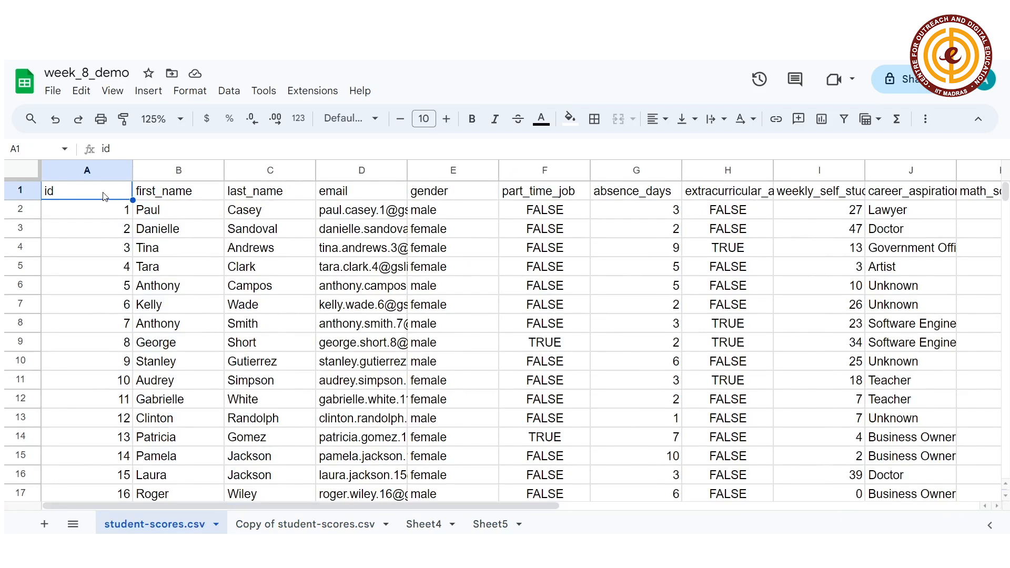
pyautogui.hotkey('ctrl', 'shift', 'End')
pyautogui.click(100, 250)
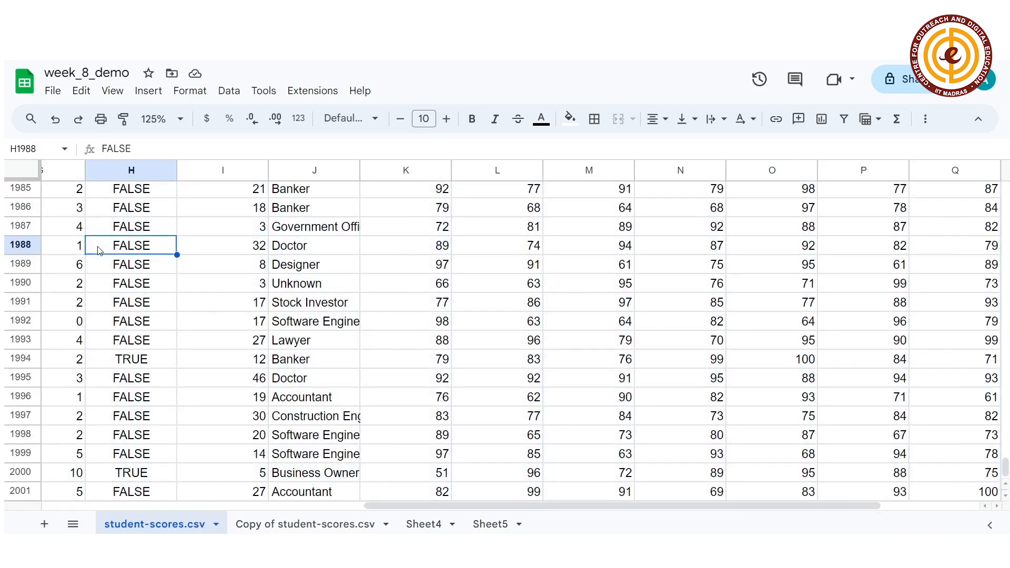
pyautogui.hotkey('ctrl', 'Up')
pyautogui.press('Left')
pyautogui.press('Left')
pyautogui.press('Left')
pyautogui.press('Left')
pyautogui.press('Left')
pyautogui.press('Left')
pyautogui.press('Left')
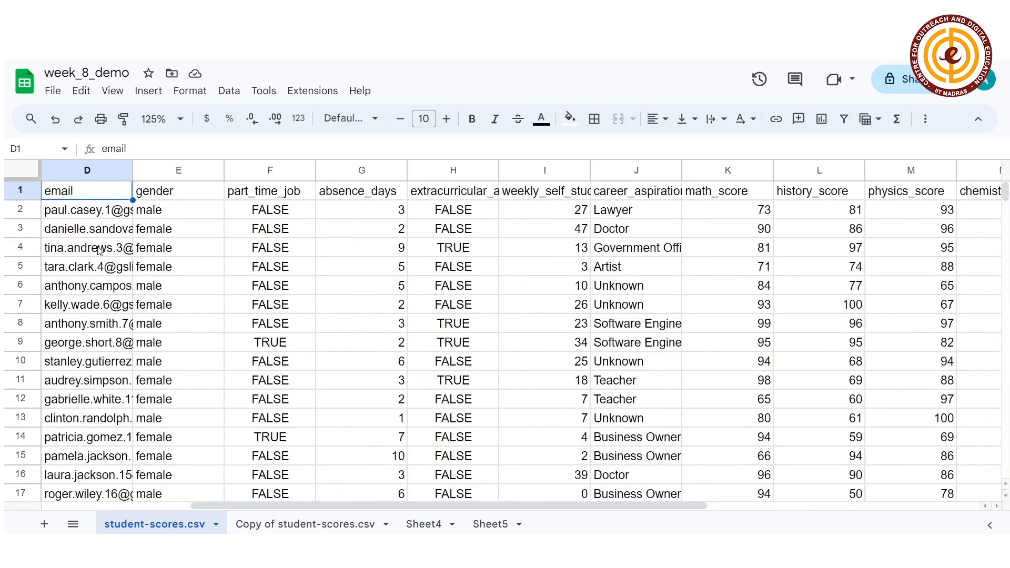
# - Create a filter with header-row controls for the whole student table, A1:Q2001
pyautogui.hotkey('ctrl', 'shift', 'Right')
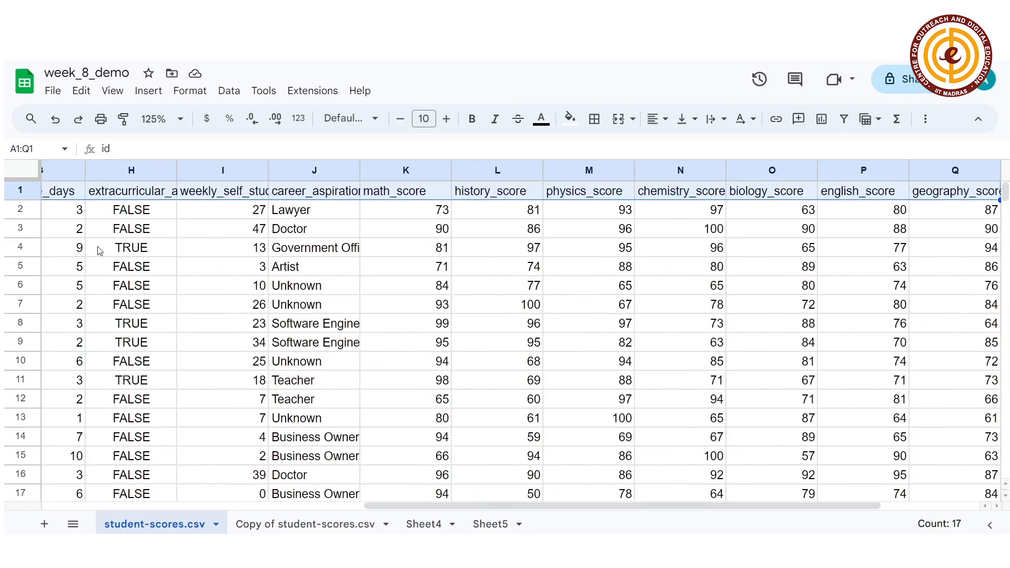
pyautogui.click(845, 119)
pyautogui.moveTo(682, 504); pyautogui.dragTo(334, 508)
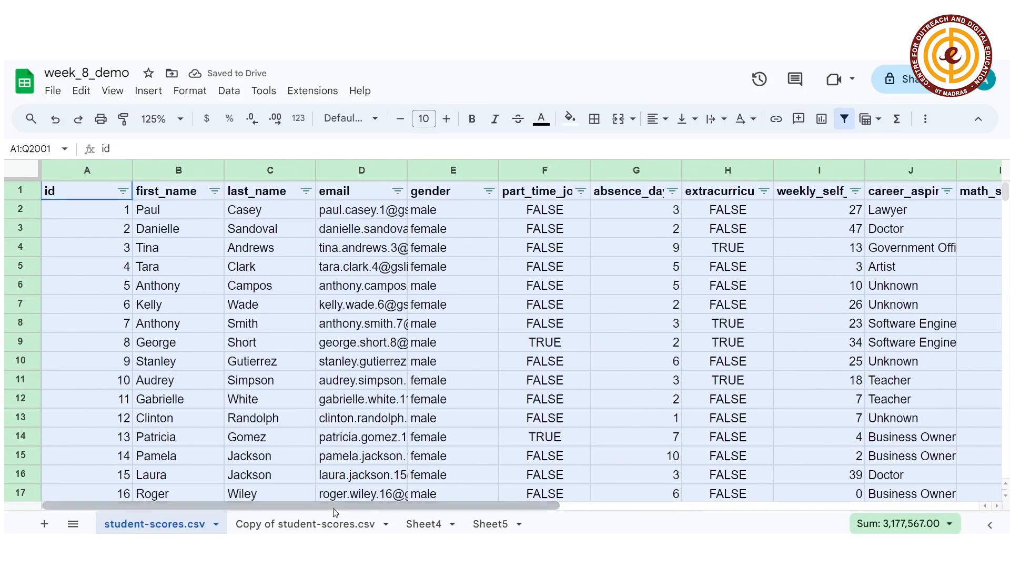
pyautogui.click(535, 233)
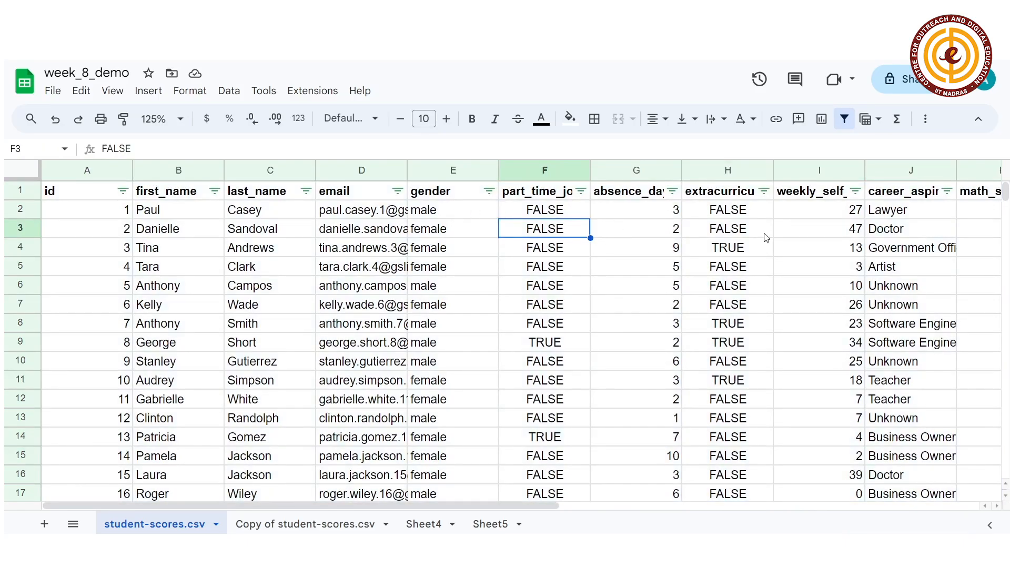
# - Filter the career_aspiration column by values so that only Artist is selected
pyautogui.click(947, 194)
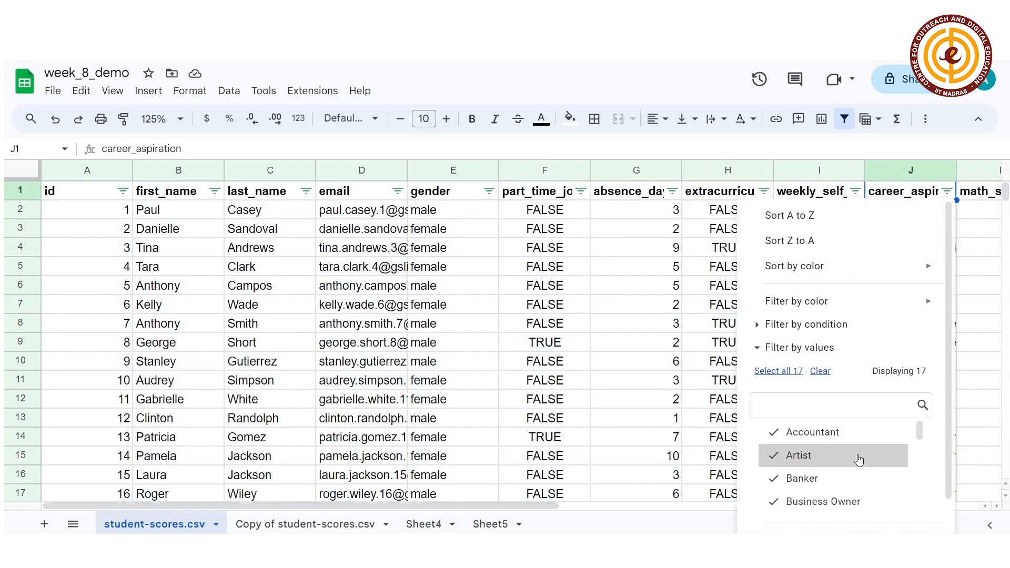
pyautogui.click(820, 371)
pyautogui.click(821, 456)
pyautogui.scroll(-1, 931, 467)
pyautogui.click(914, 504)
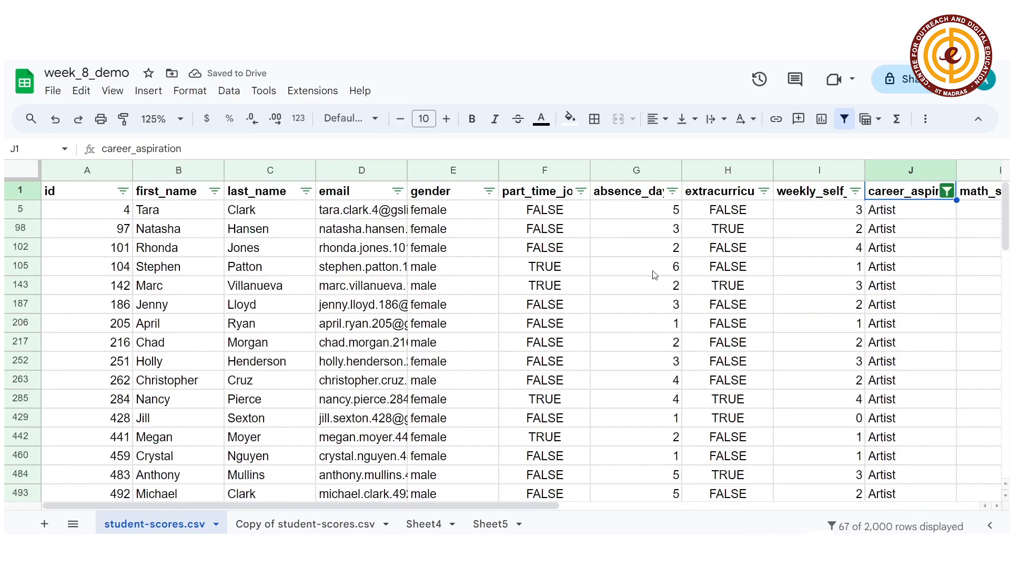
# - Filter the gender column to female only and look through the matching Artist rows
pyautogui.click(489, 191)
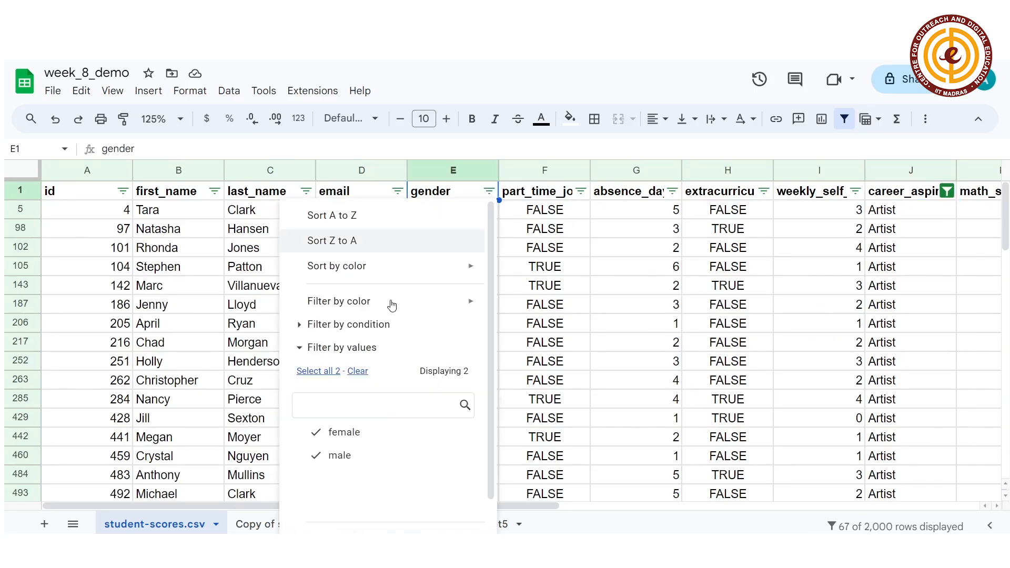
pyautogui.click(350, 456)
pyautogui.click(451, 515)
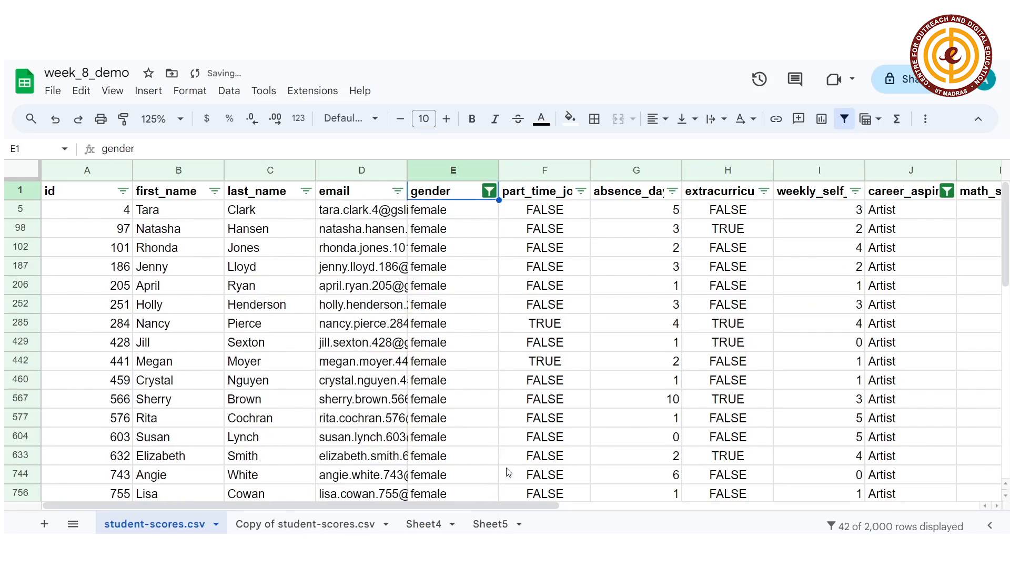
pyautogui.scroll(-8, 590, 402)
pyautogui.scroll(-3, 589, 402)
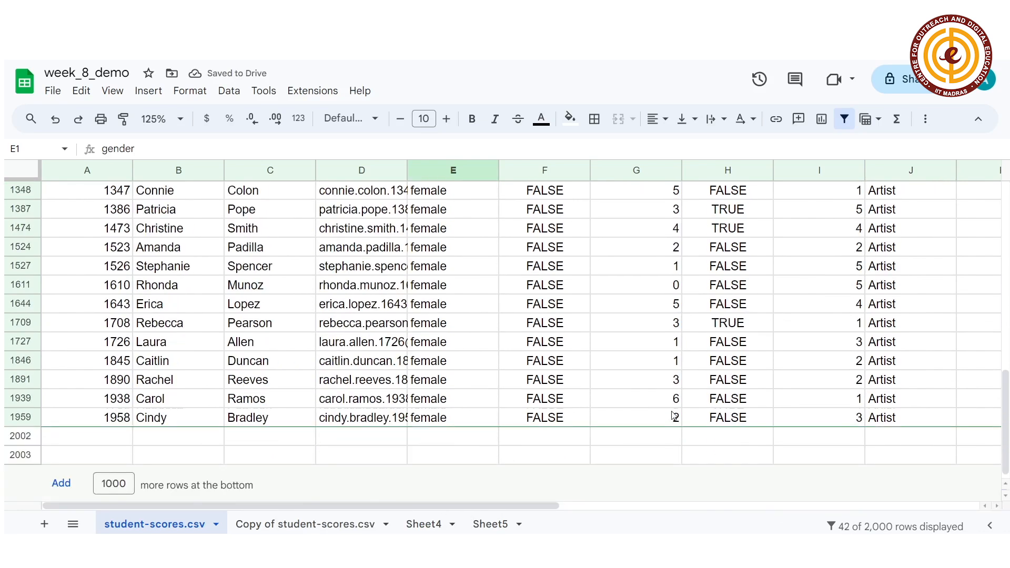
pyautogui.scroll(10, 605, 321)
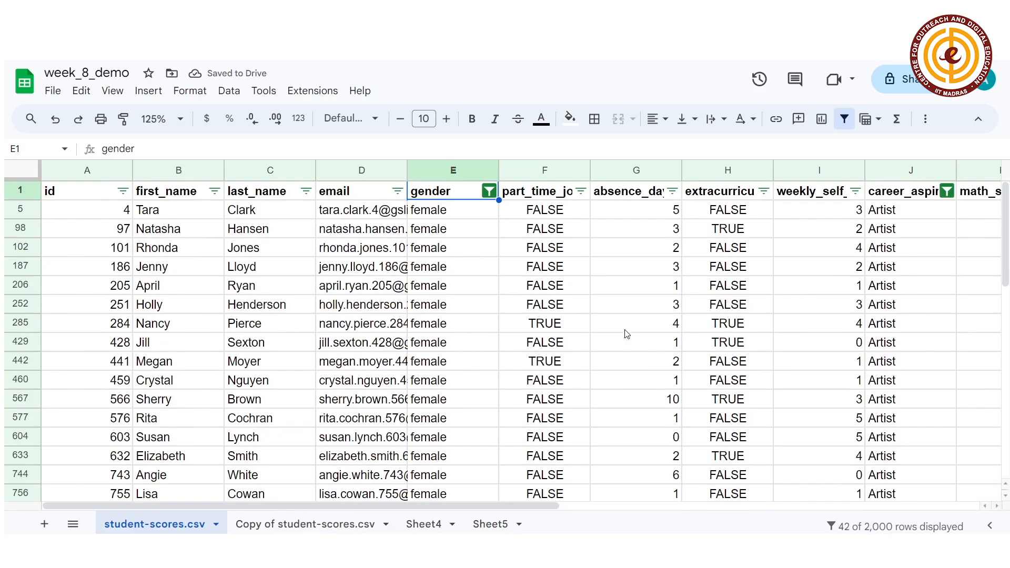
# - Set the gender column filter to male only and look through the matching Artist rows
pyautogui.click(490, 193)
pyautogui.click(350, 456)
pyautogui.click(350, 433)
pyautogui.scroll(-2, 464, 480)
pyautogui.click(448, 513)
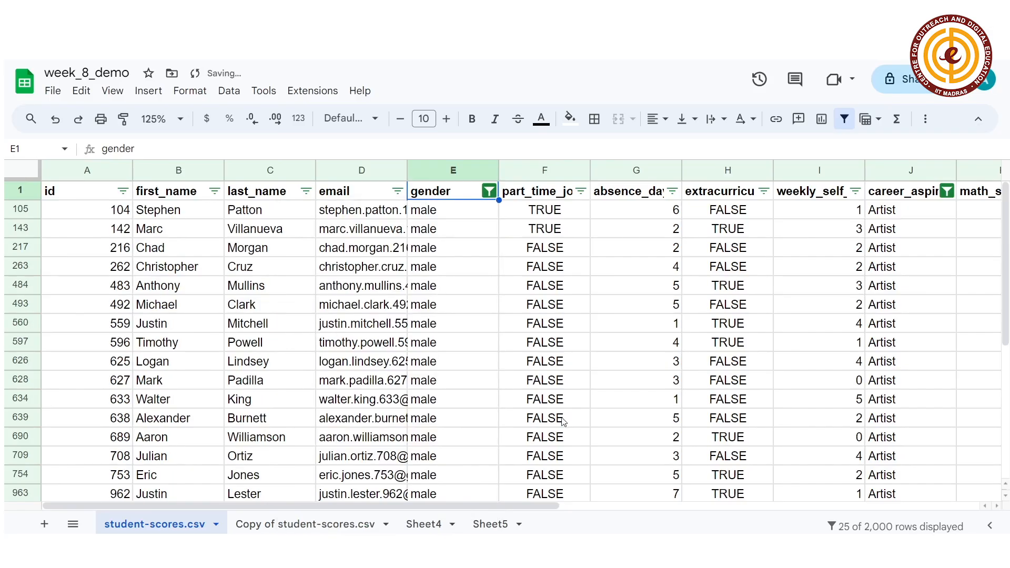
pyautogui.scroll(-5, 668, 350)
pyautogui.scroll(5, 672, 342)
# - Browse the list of available functions and its categories, including the Math functions, without inserting any
pyautogui.click(897, 119)
pyautogui.scroll(-3, 839, 205)
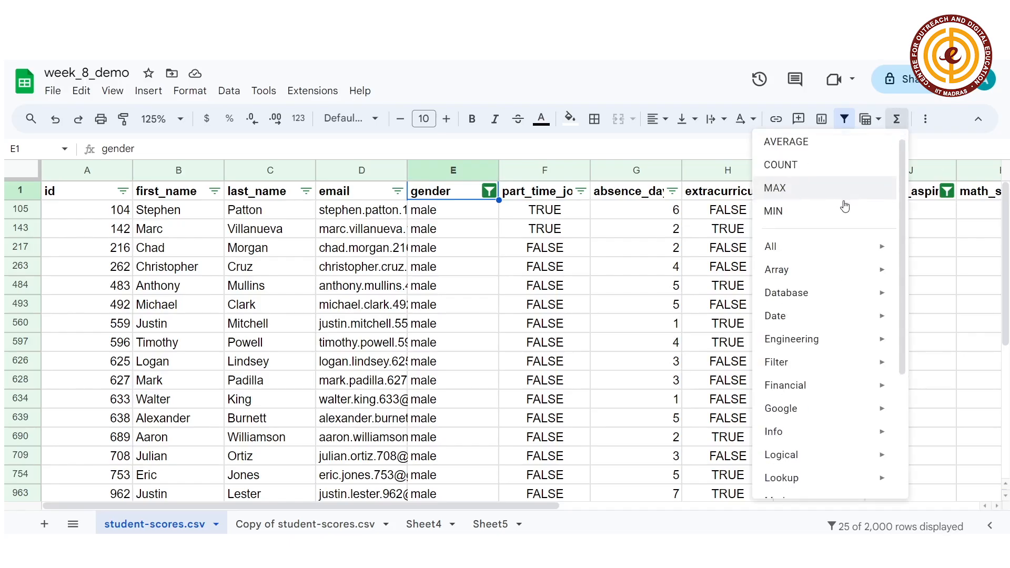
pyautogui.scroll(3, 823, 213)
pyautogui.click(941, 145)
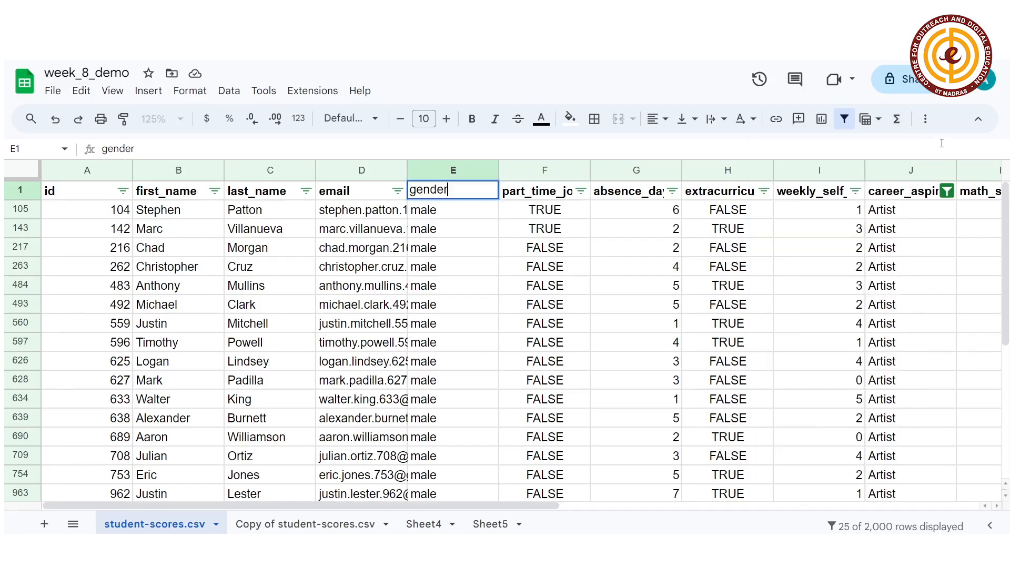
pyautogui.click(894, 125)
pyautogui.scroll(-1, 855, 273)
pyautogui.scroll(-2, 854, 273)
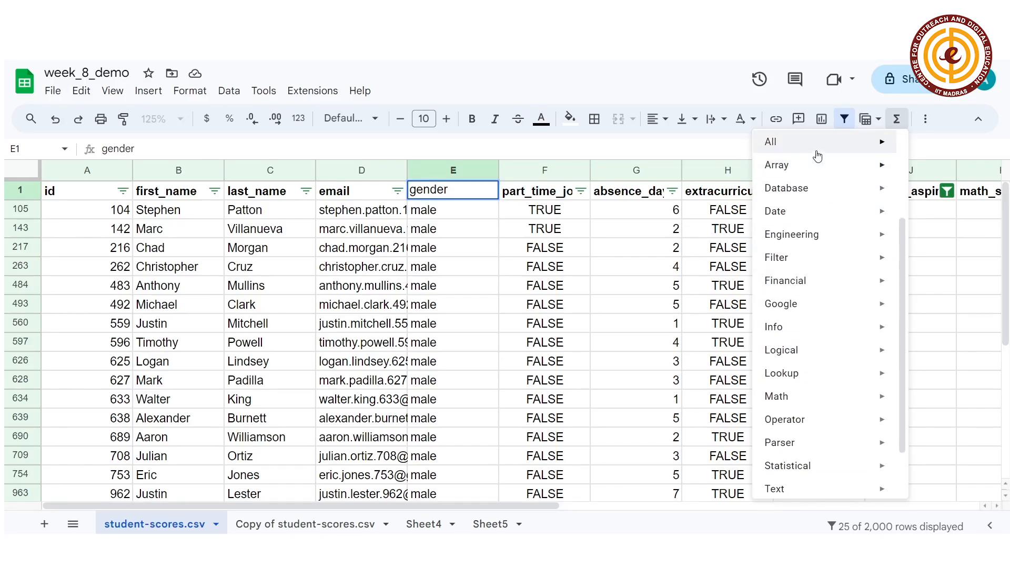
pyautogui.scroll(-1, 829, 350)
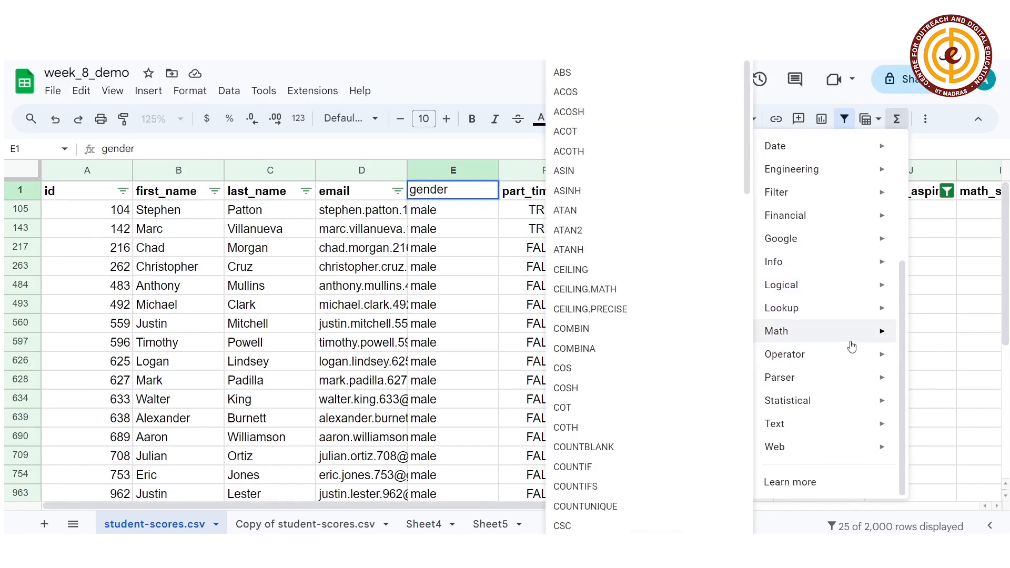
pyautogui.scroll(3, 791, 335)
pyautogui.click(945, 153)
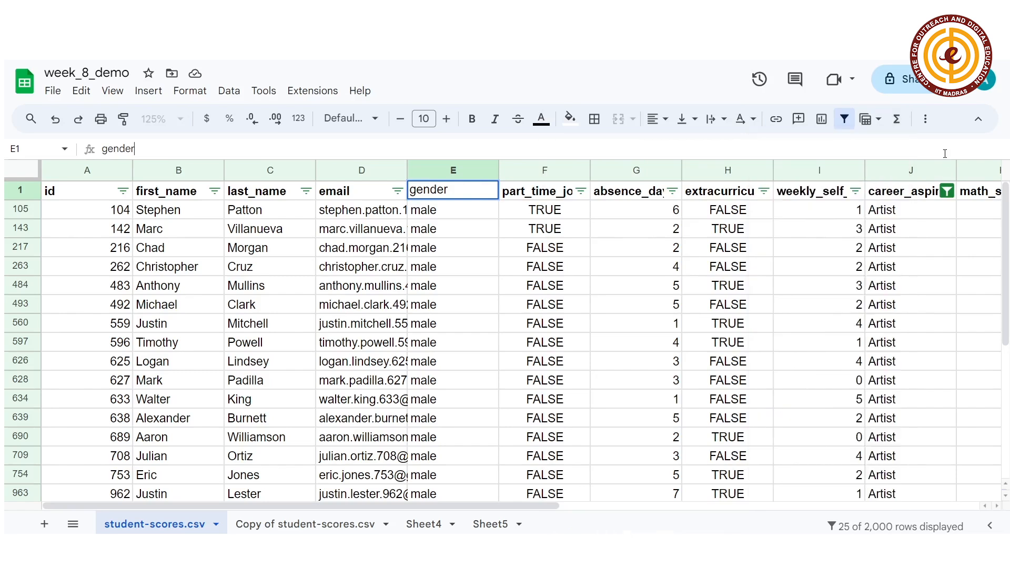